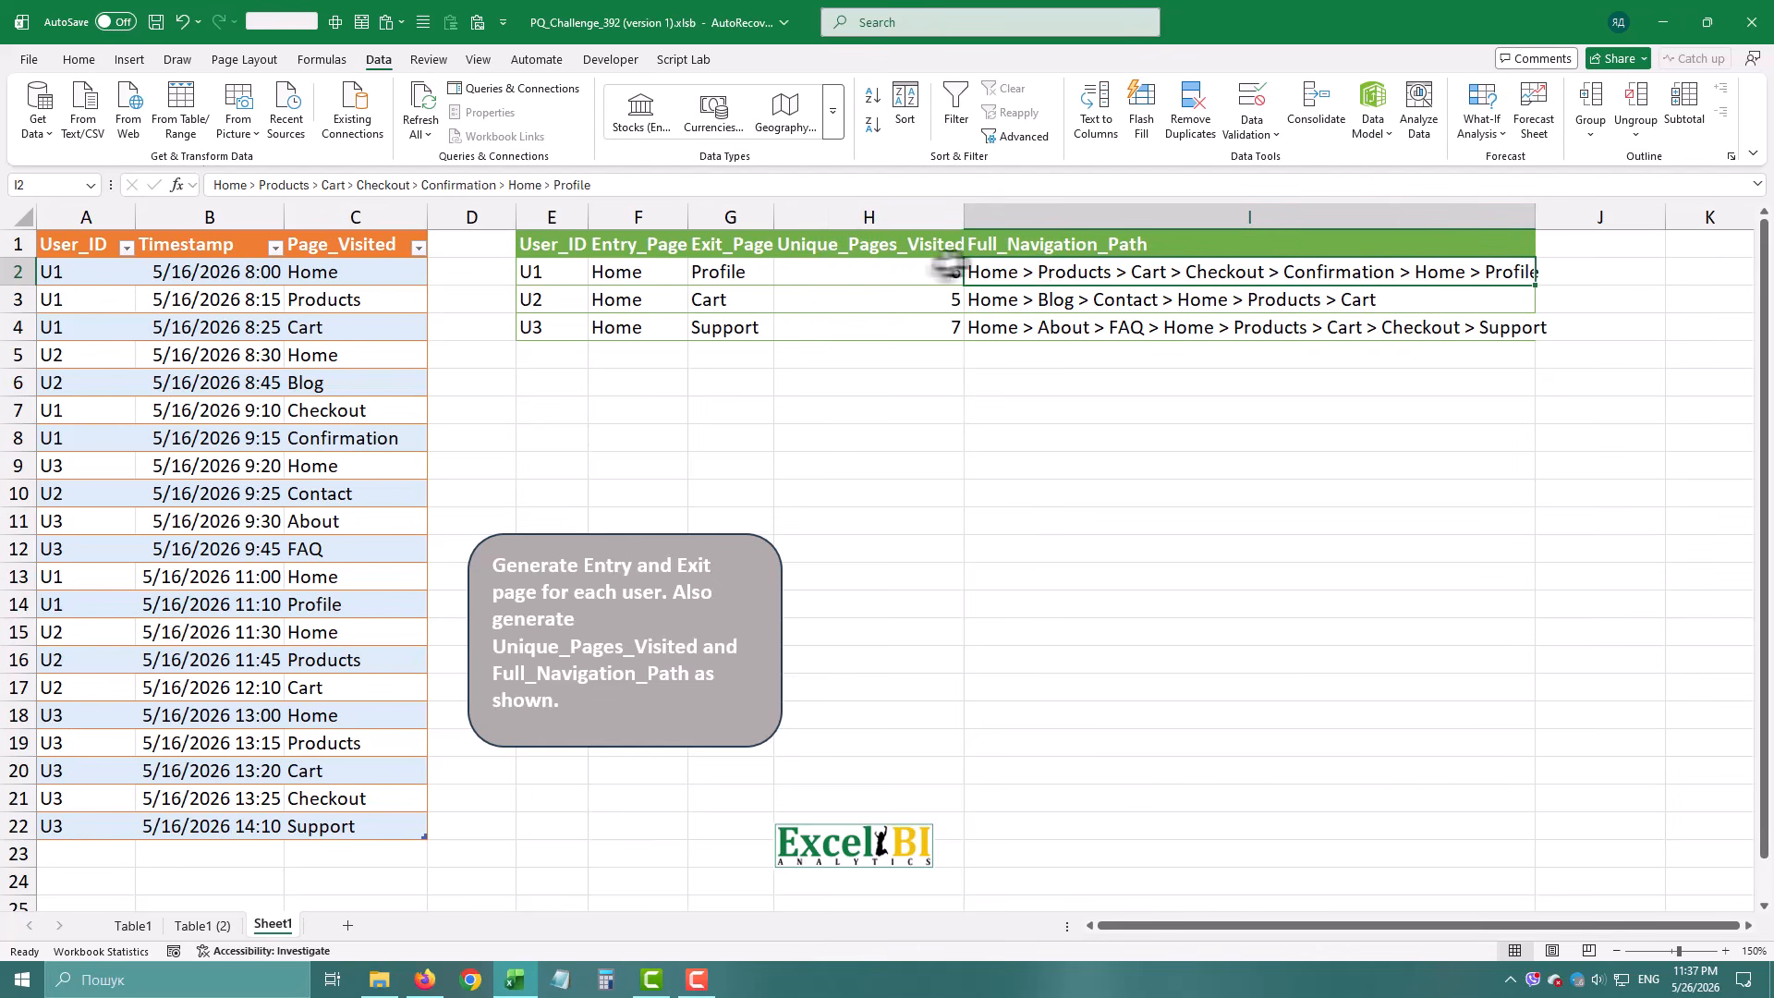
Copy the result table's headers from Entry_Page through Full_Navigation_Path.
{"action": "left_click_drag", "start_coordinate": [630, 250], "coordinate": [1010, 254]}
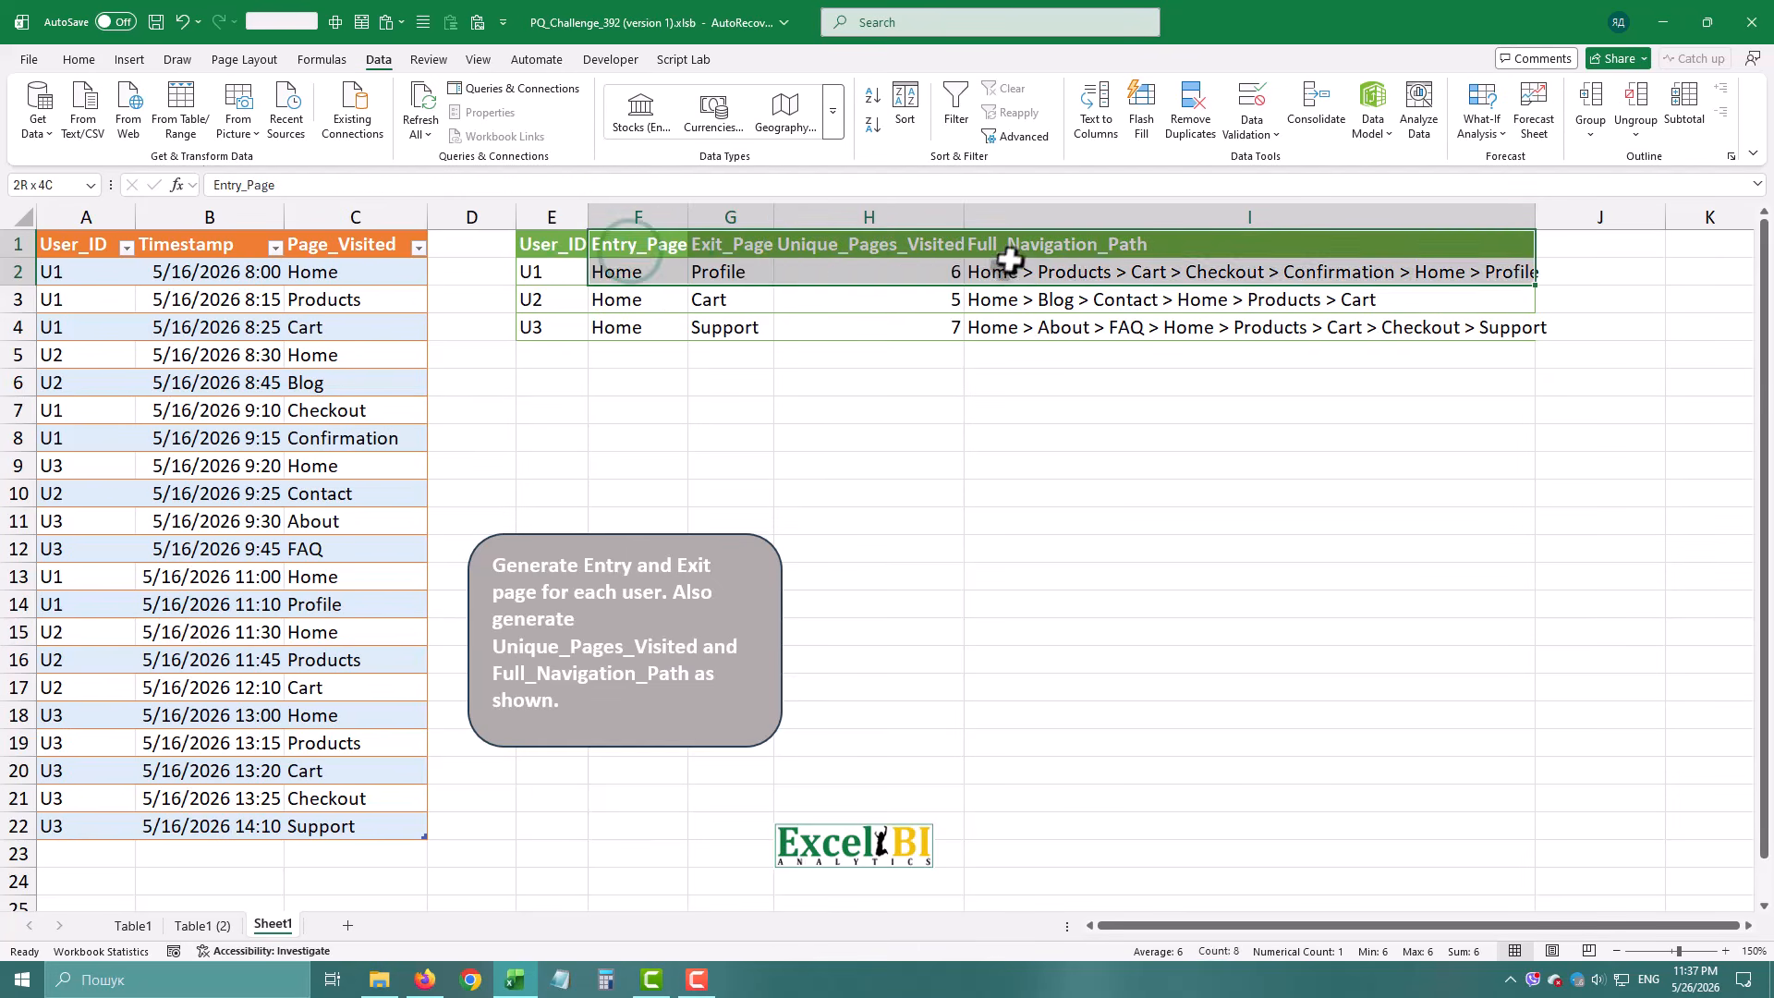
{"action": "right_click", "coordinate": [1019, 255]}
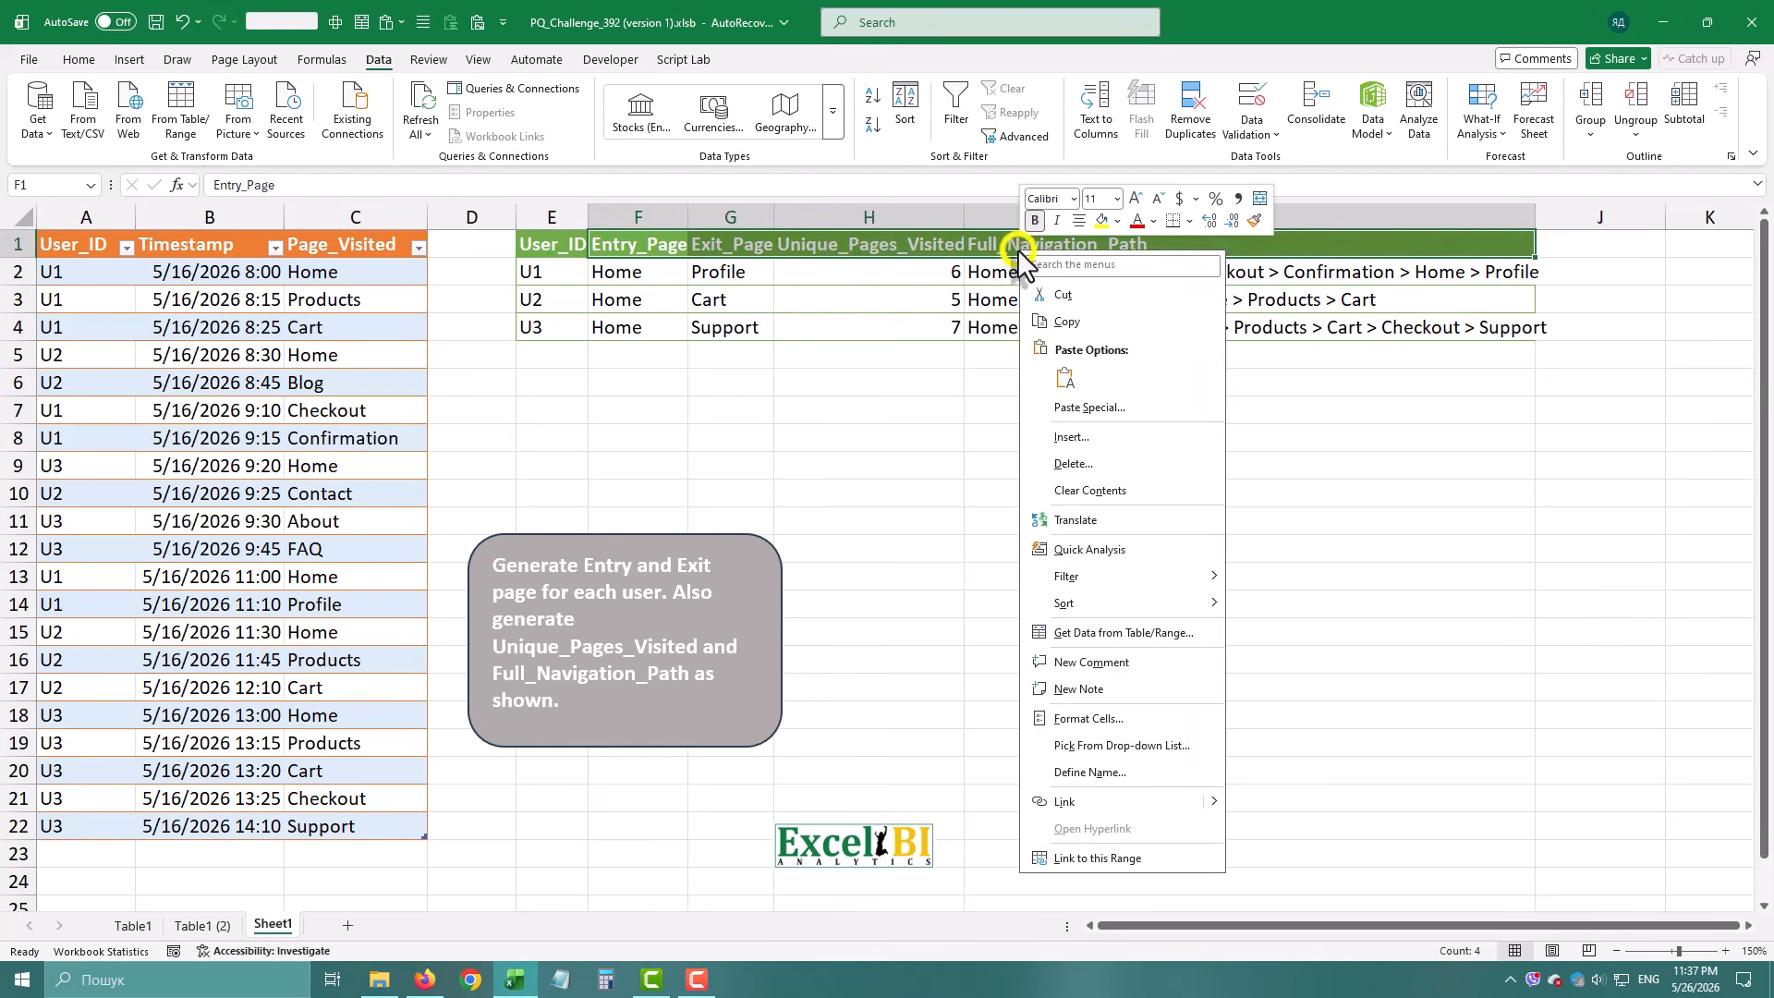
{"action": "left_click", "coordinate": [1077, 322]}
Load the source table with User_ID, Timestamp and Page_Visited into the Power Query Editor.
{"action": "left_click", "coordinate": [245, 329]}
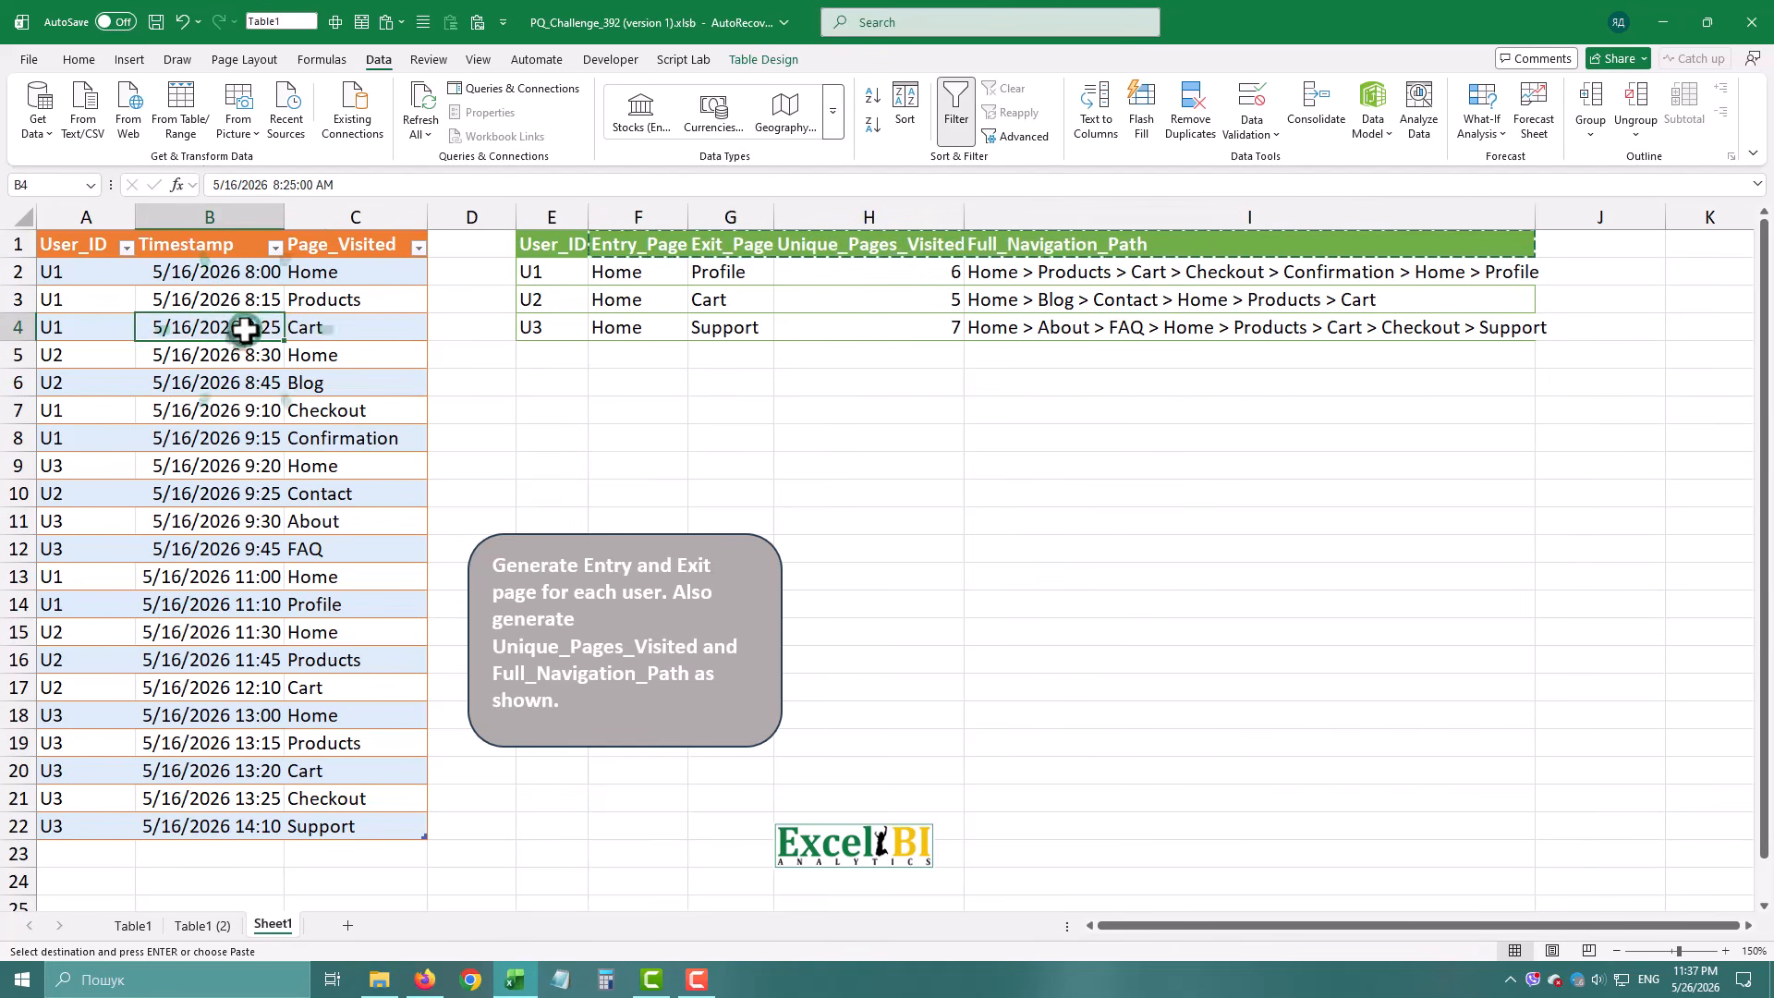
{"action": "left_click", "coordinate": [200, 104]}
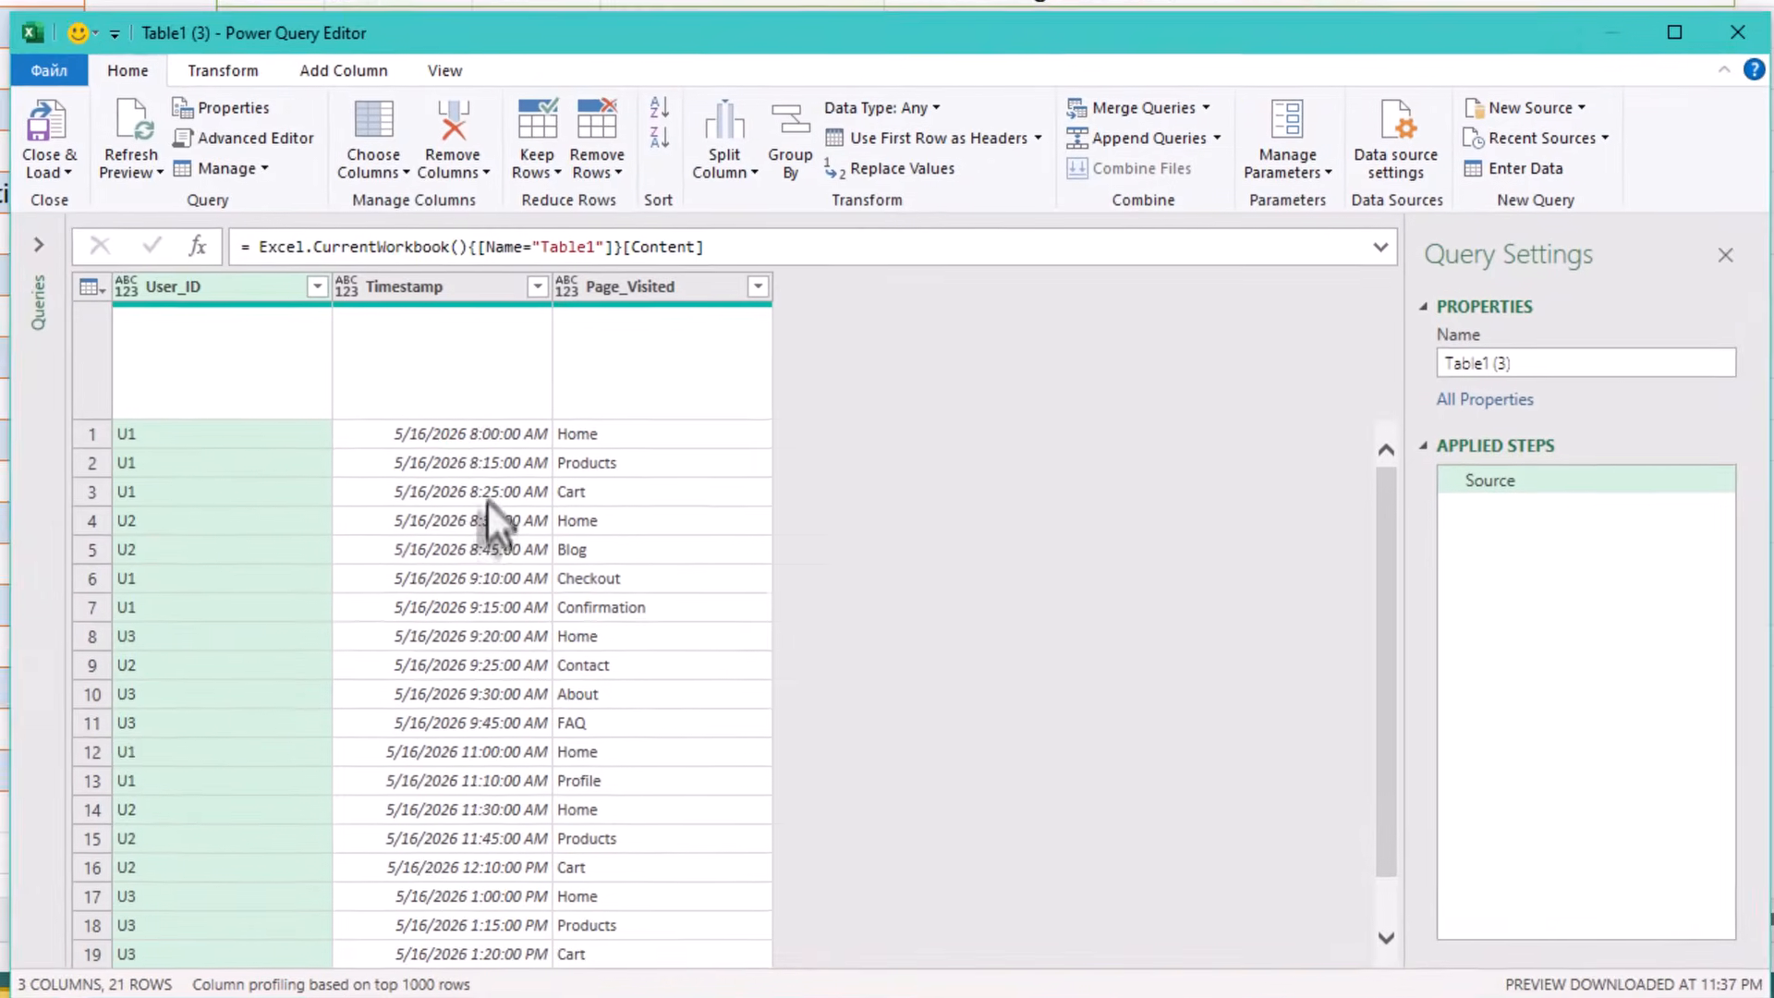
Sort the query rows by Timestamp in ascending order.
{"action": "scroll", "coordinate": [479, 524], "scroll_direction": "down", "scroll_amount": 3}
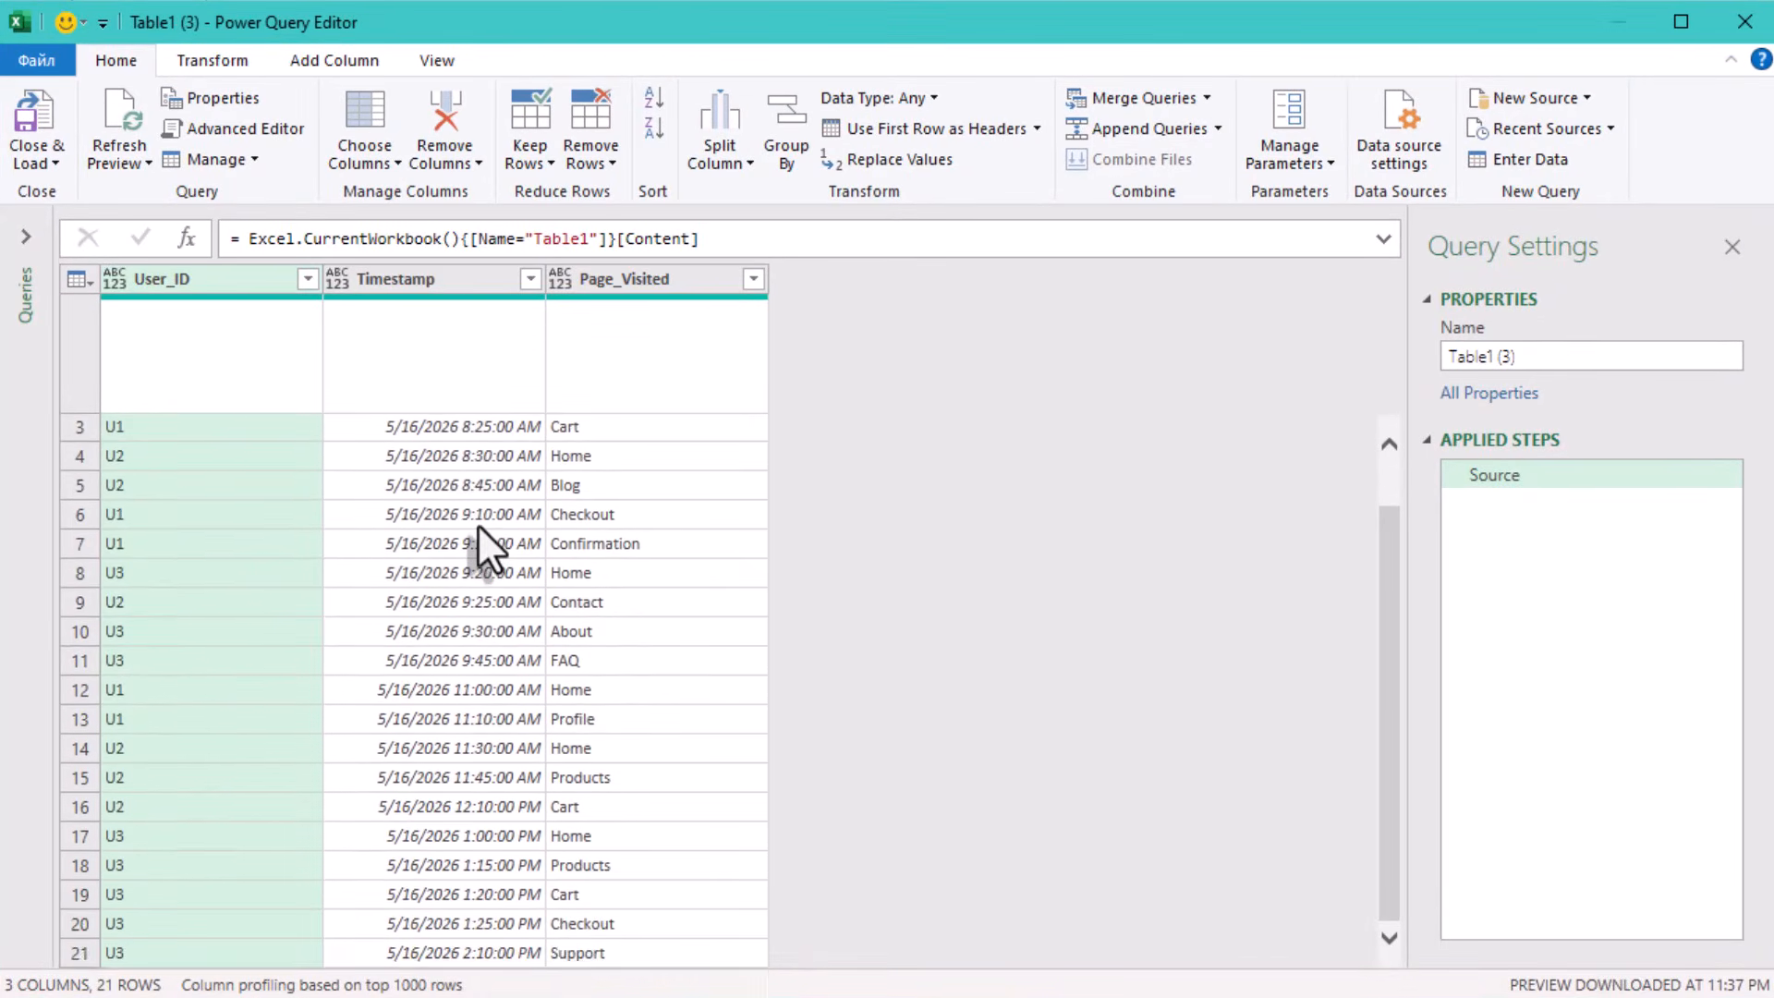
{"action": "scroll", "coordinate": [479, 524], "scroll_direction": "up", "scroll_amount": 3}
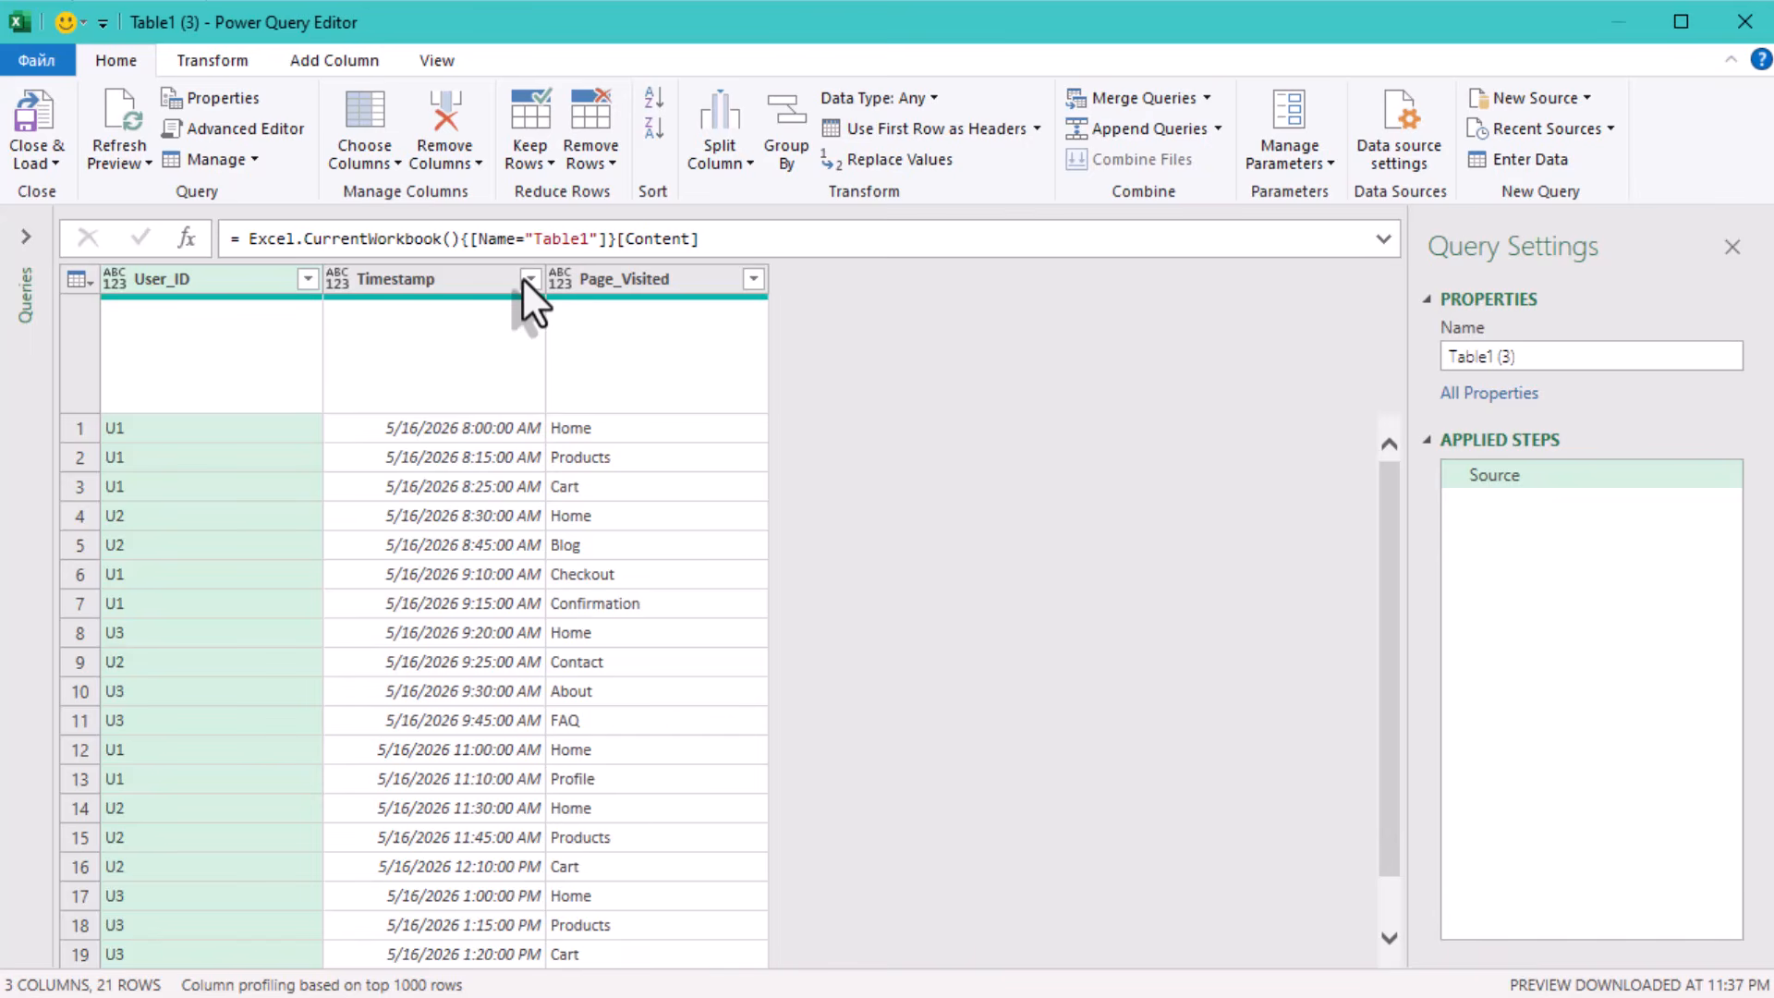
{"action": "left_click", "coordinate": [525, 279]}
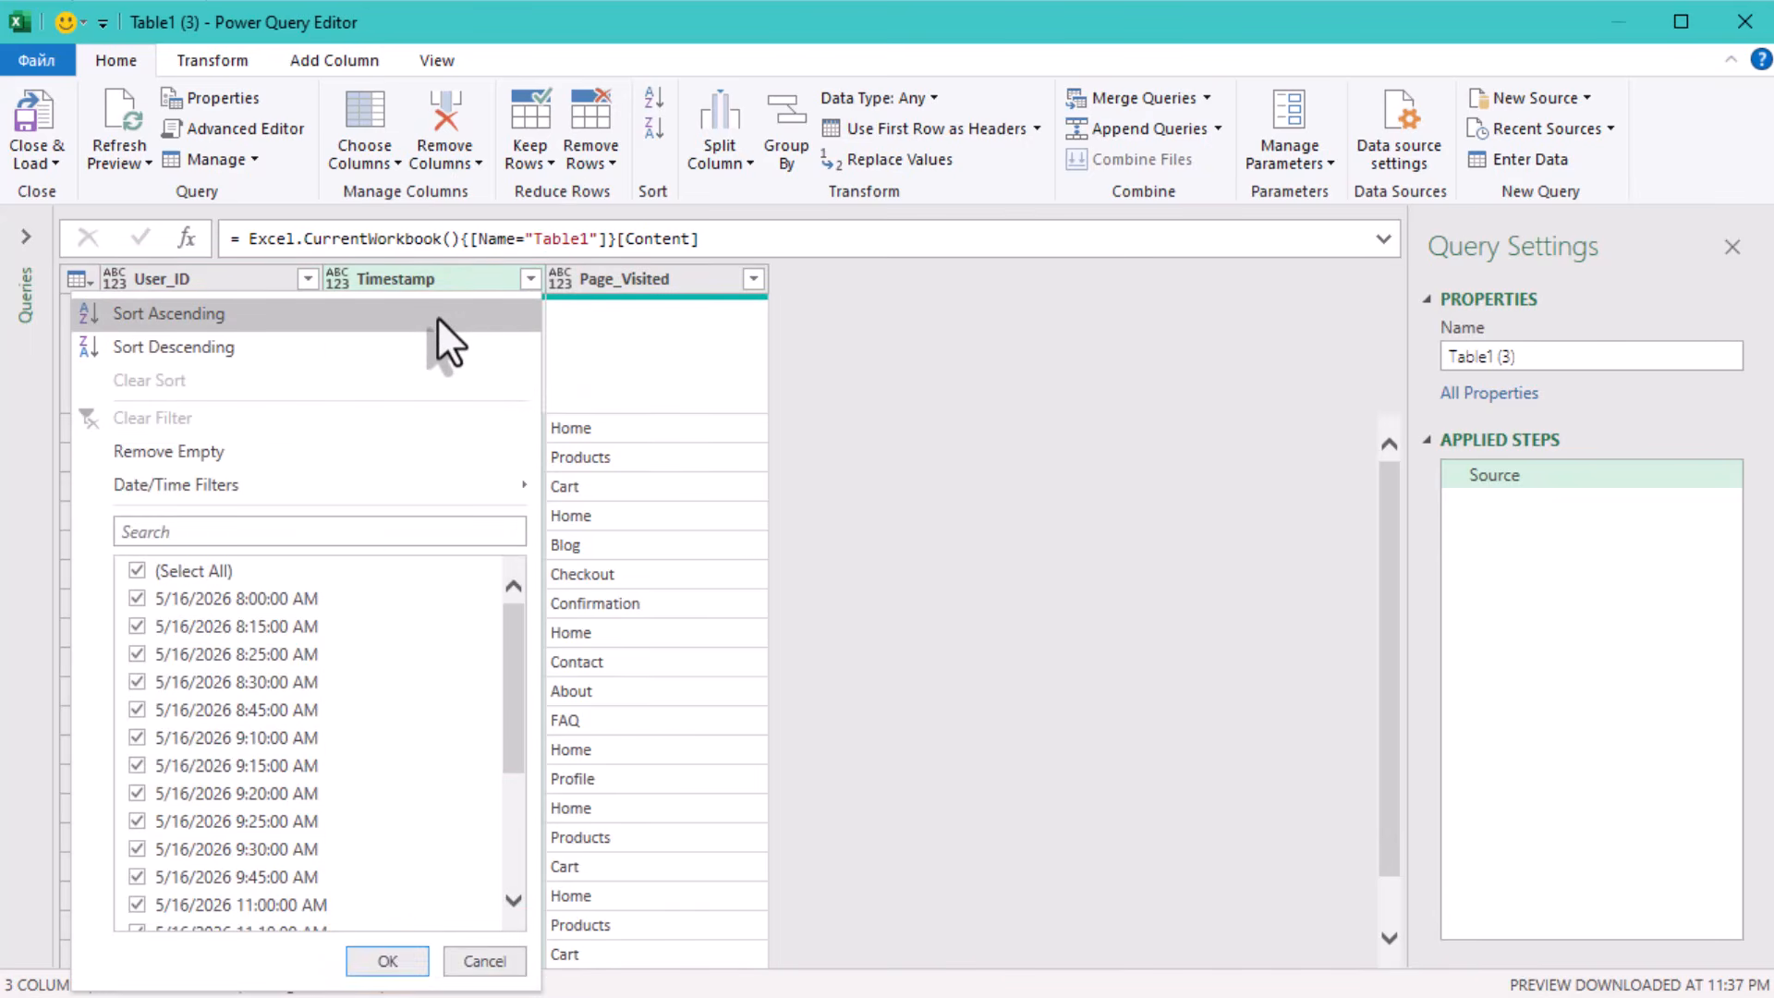
{"action": "left_click", "coordinate": [437, 317]}
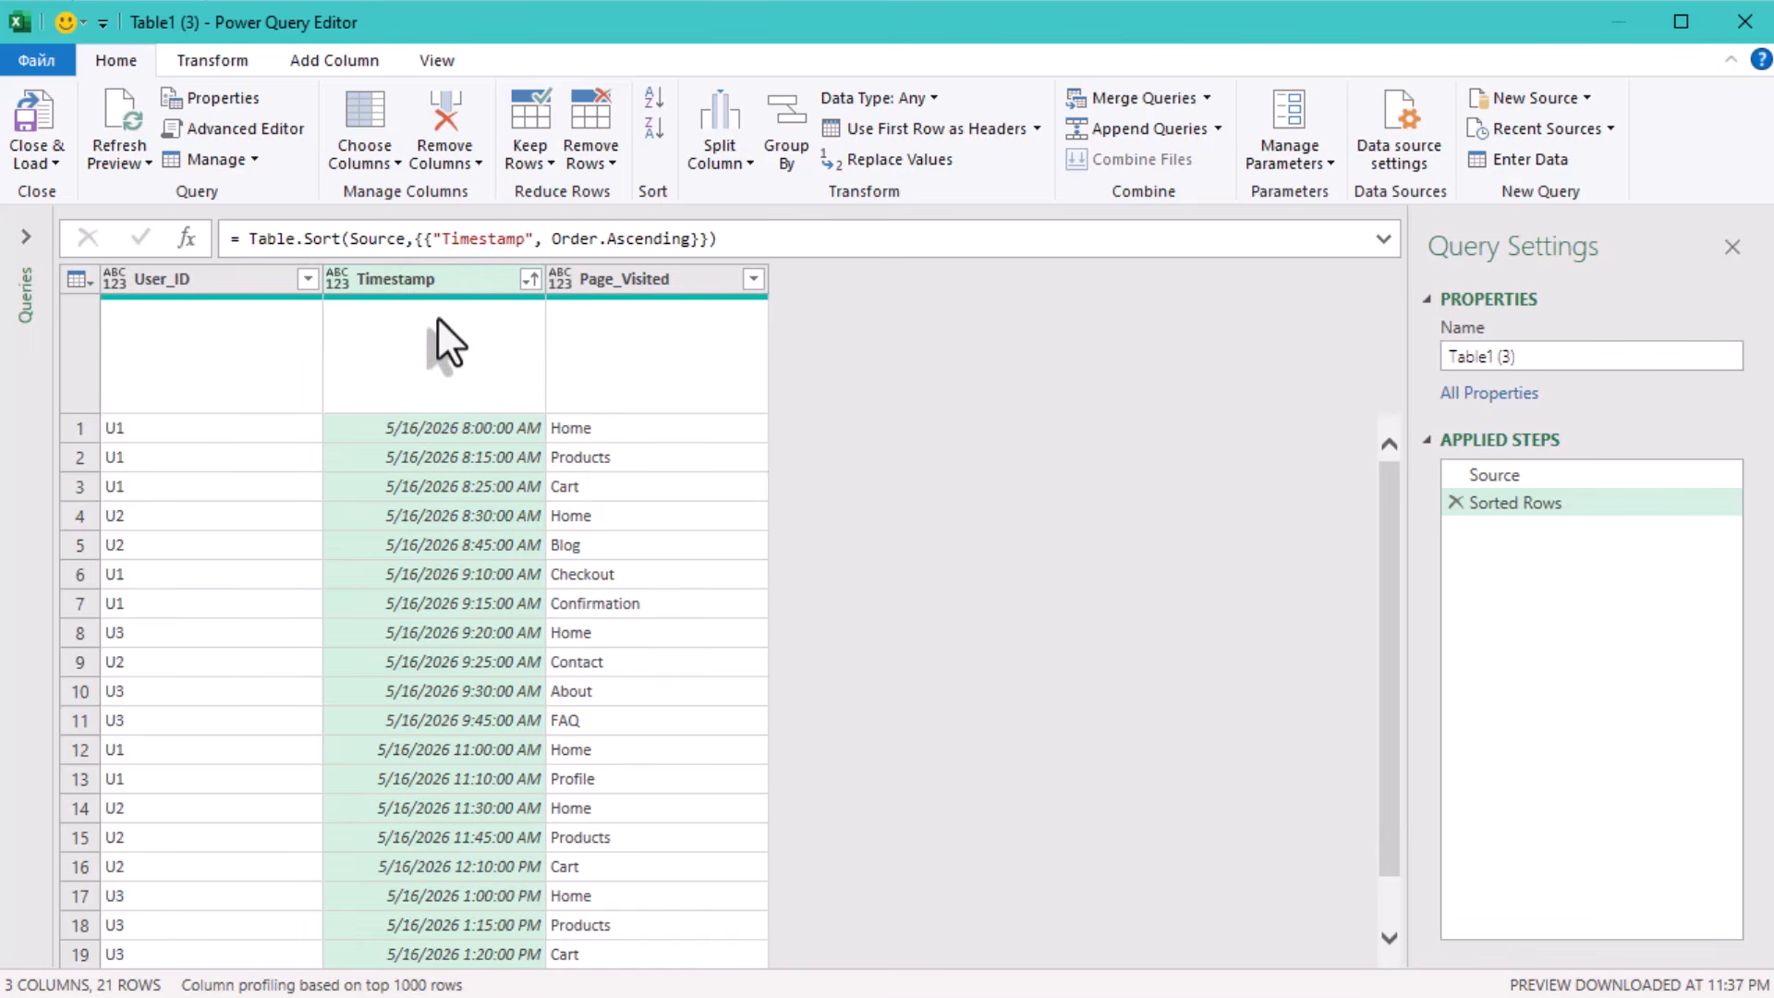
Wrap the Table.Sort expression of the sorting step in Table.Buffer( ) and apply the formula.
{"action": "left_click", "coordinate": [238, 239]}
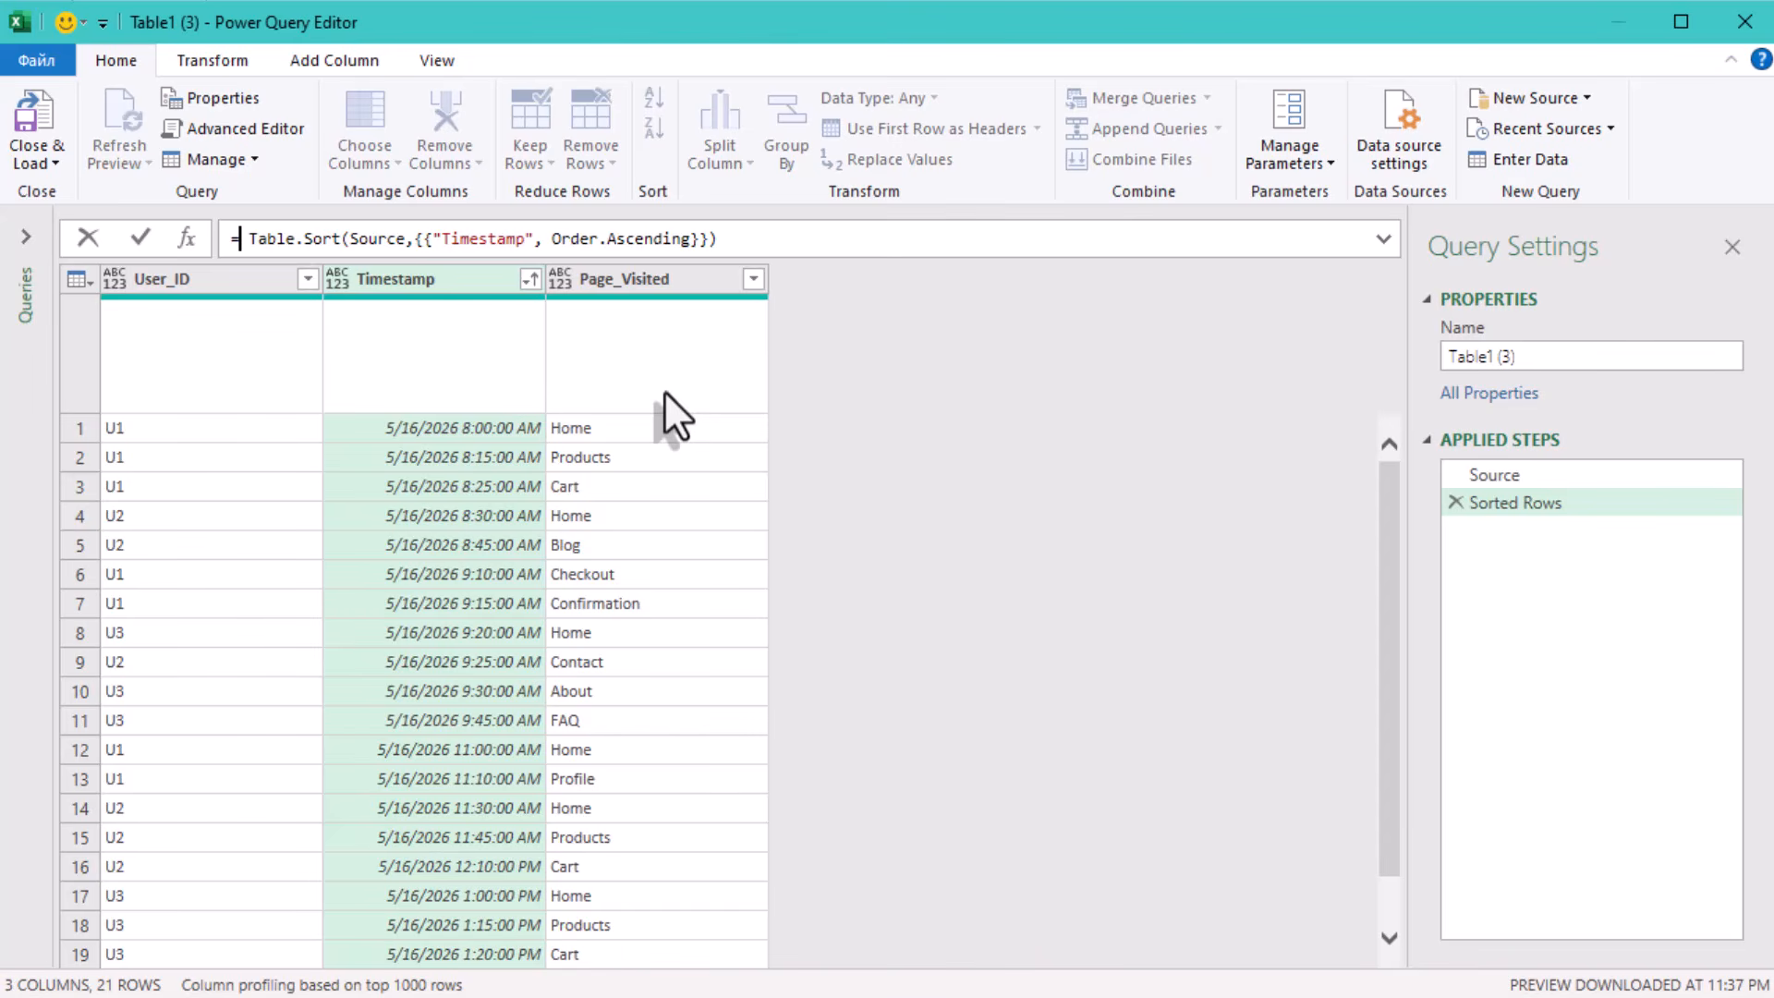
{"action": "type", "text": "tabl"}
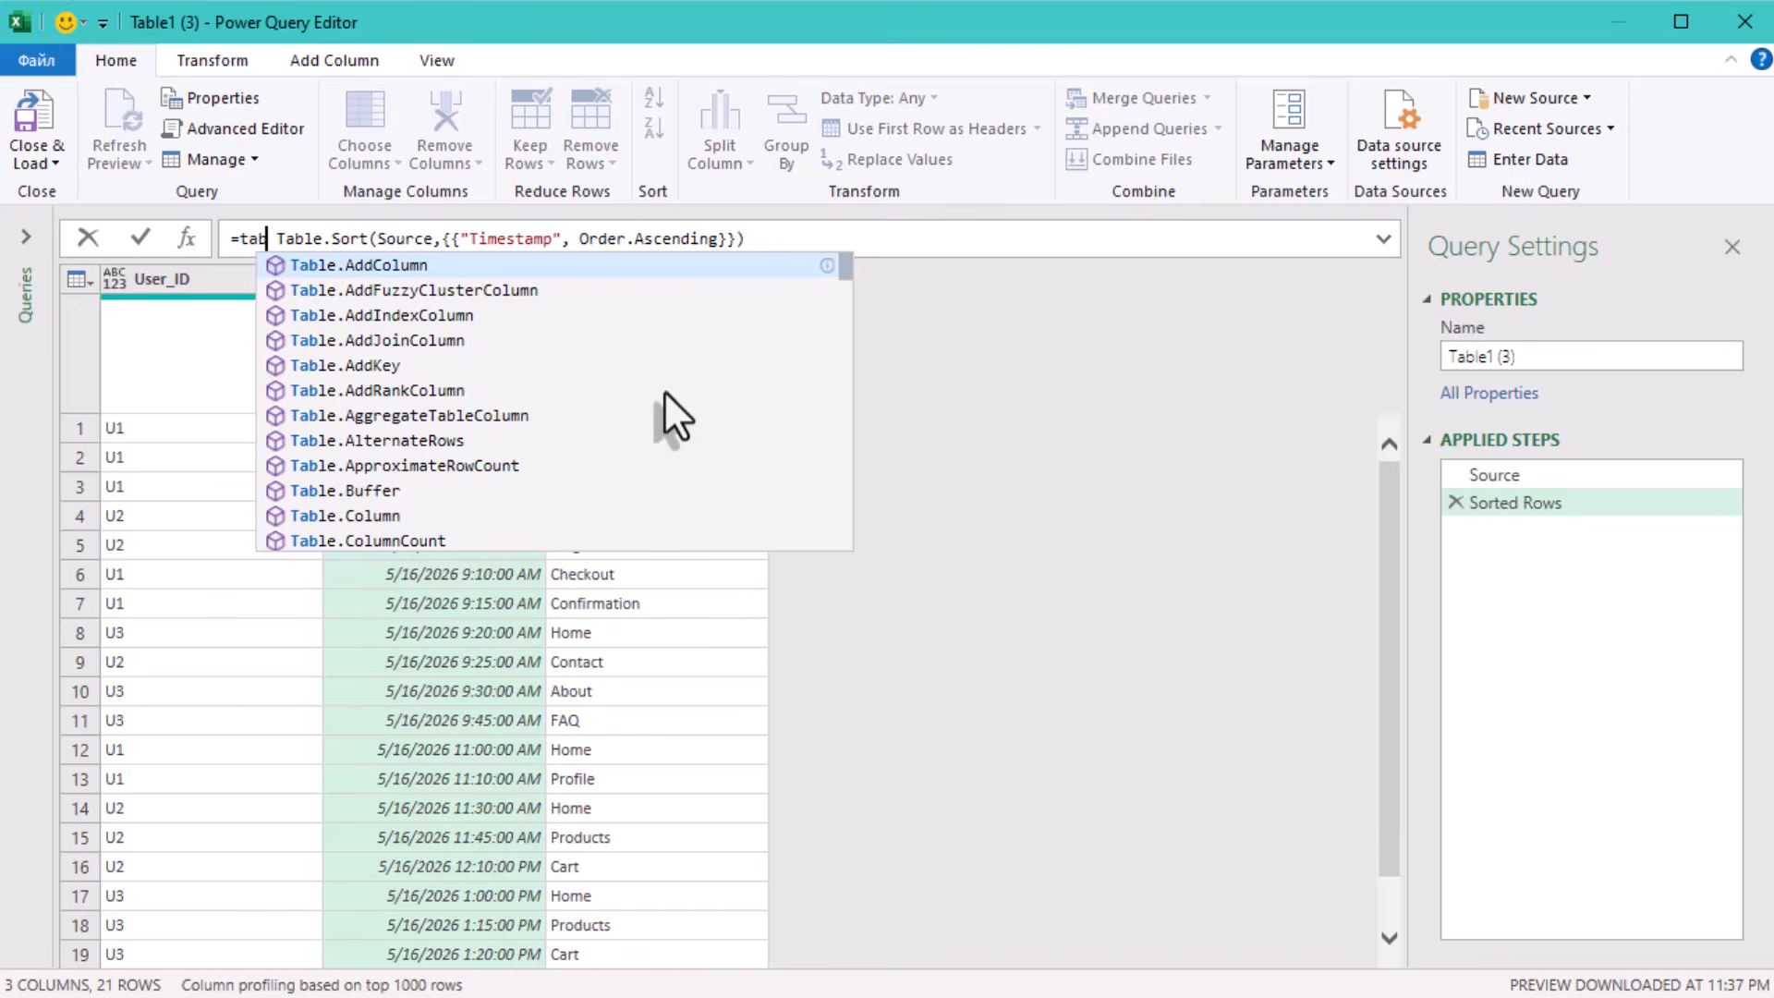
{"action": "type", "text": "eb"}
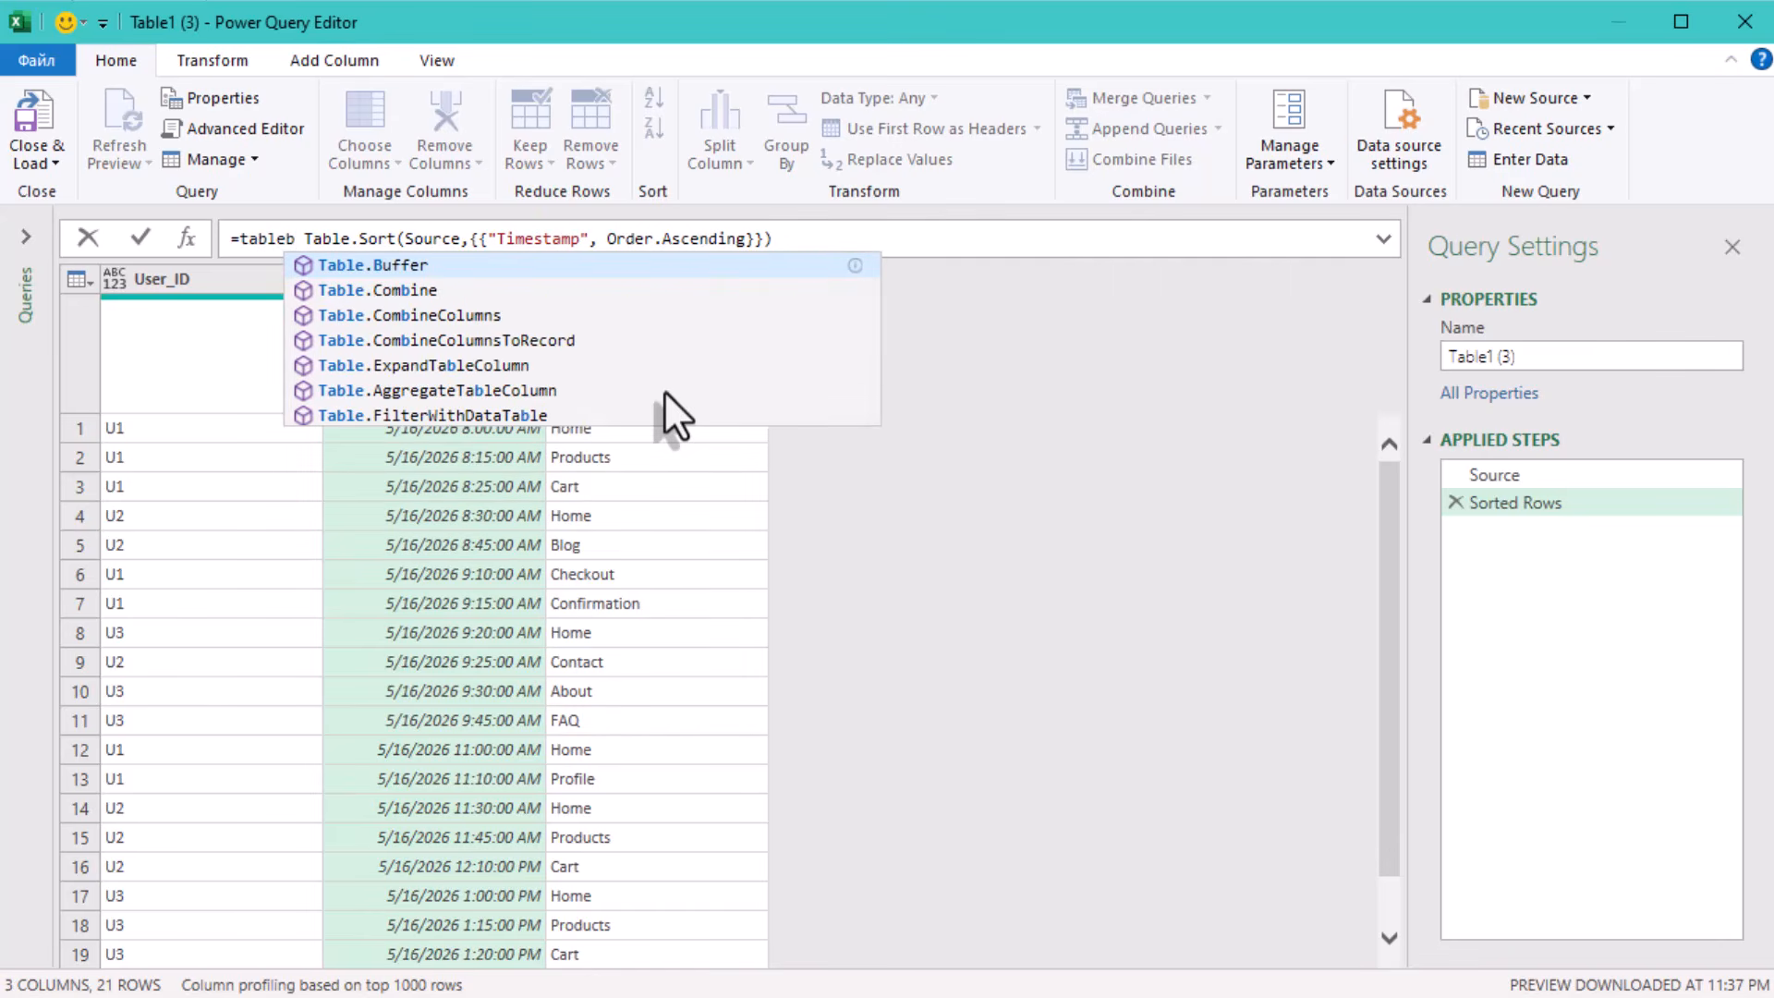
{"action": "key", "text": "Tab"}
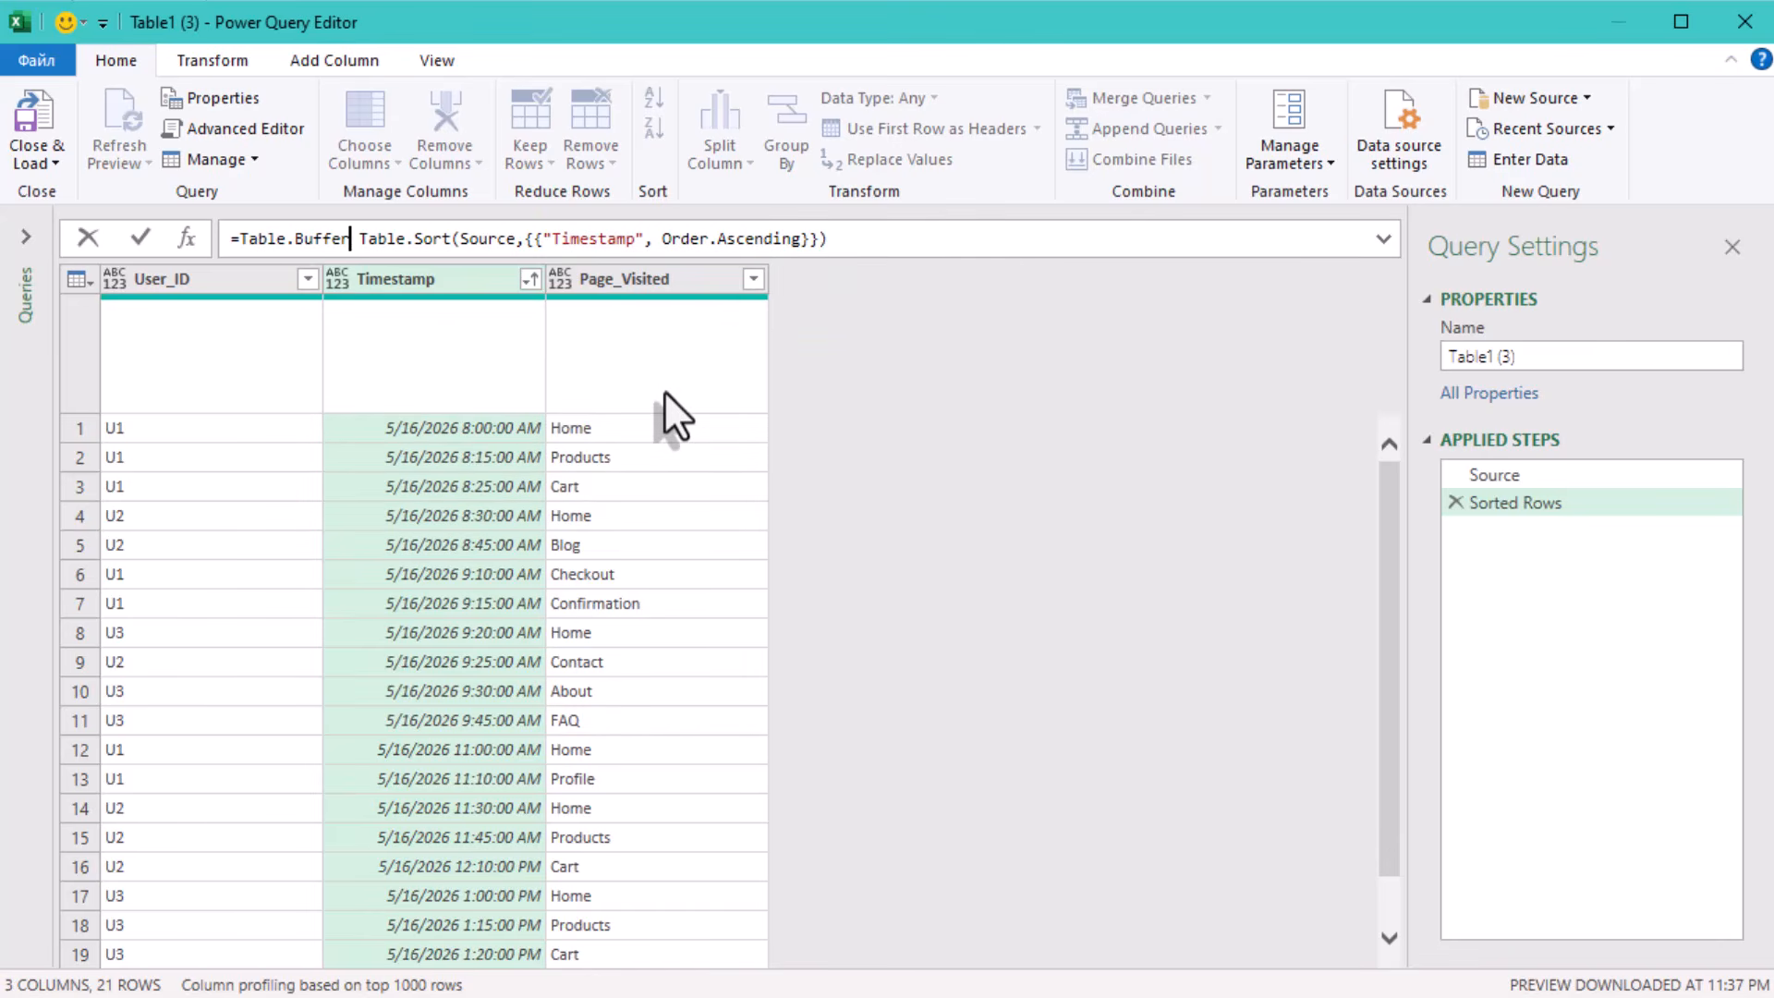
{"action": "type", "text": "("}
{"action": "key", "text": "Delete"}
{"action": "key", "text": "End"}
{"action": "type", "text": ")"}
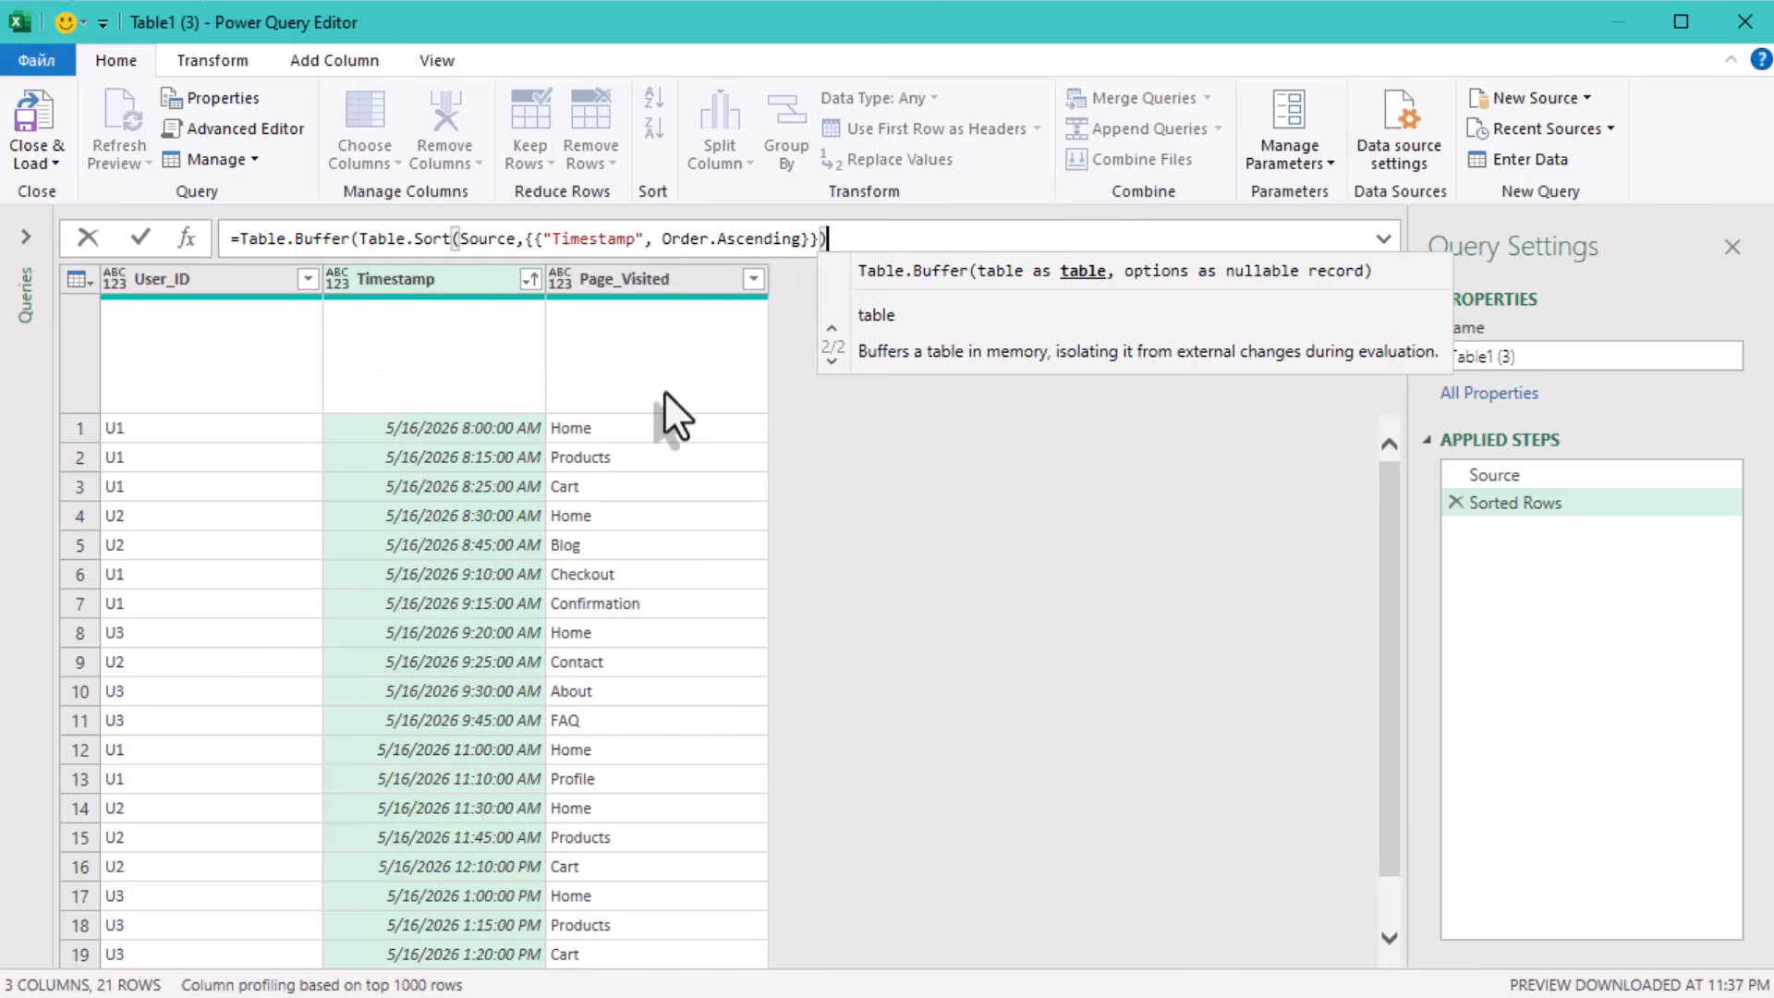
{"action": "type", "text": "_"}
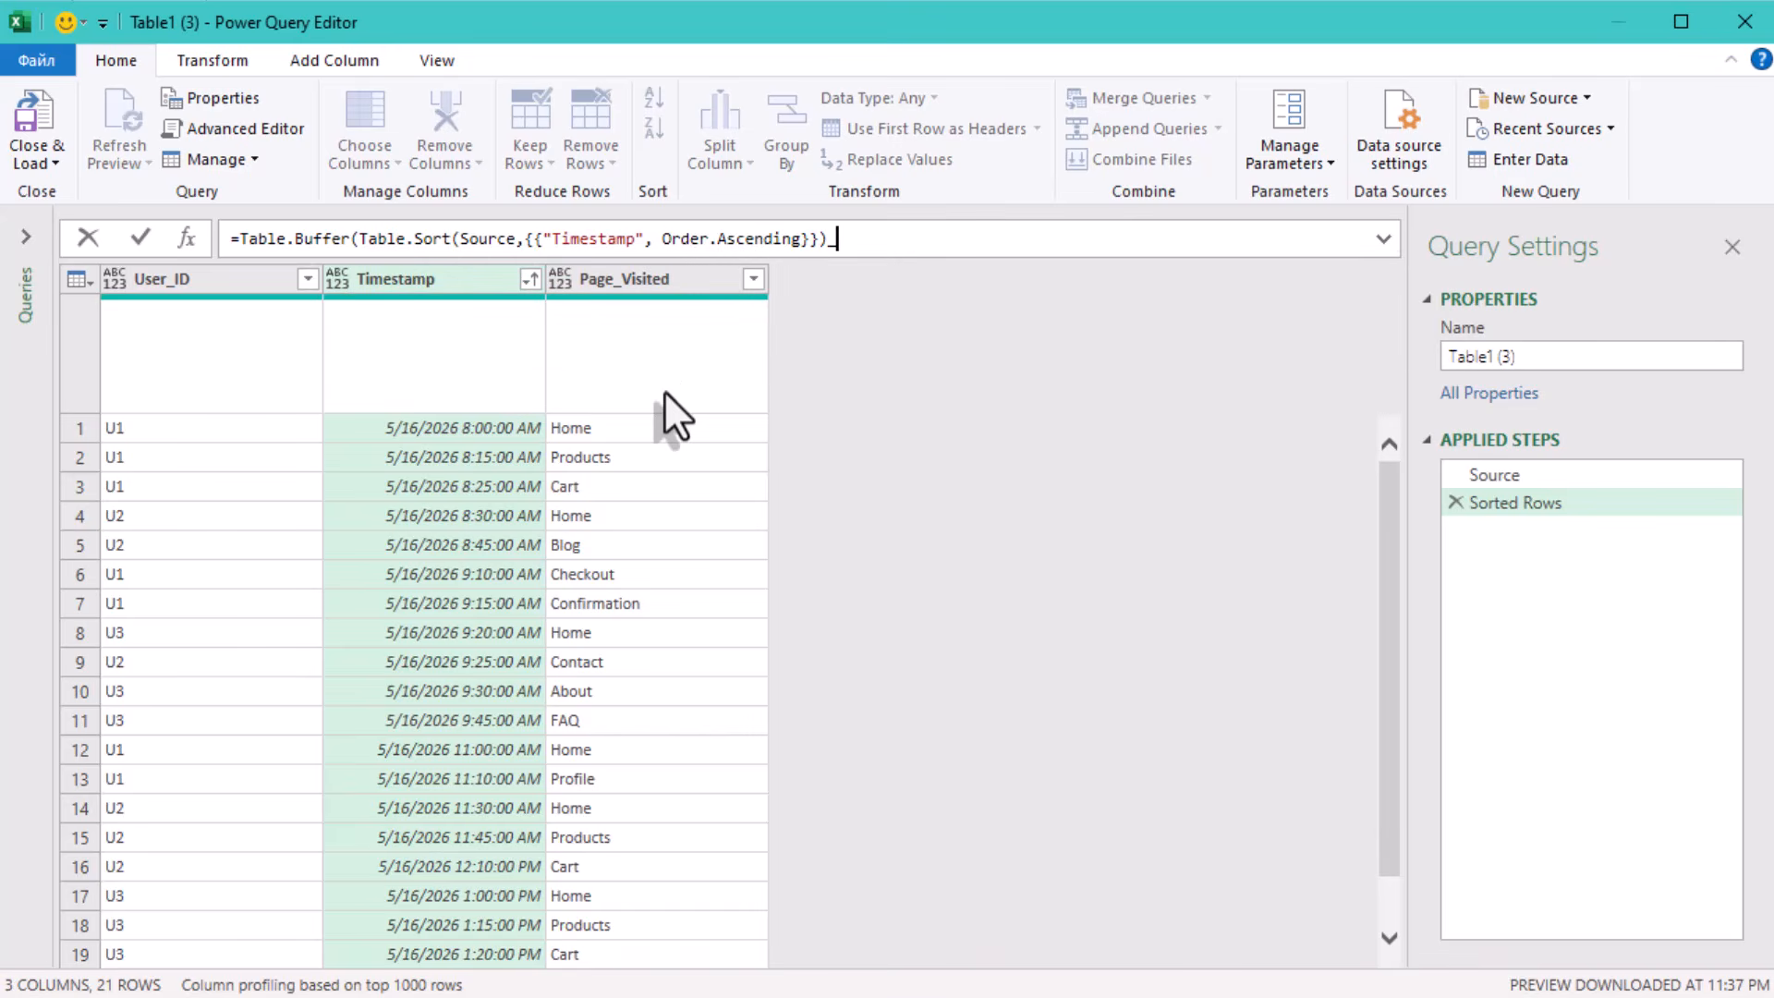
{"action": "key", "text": "BackSpace"}
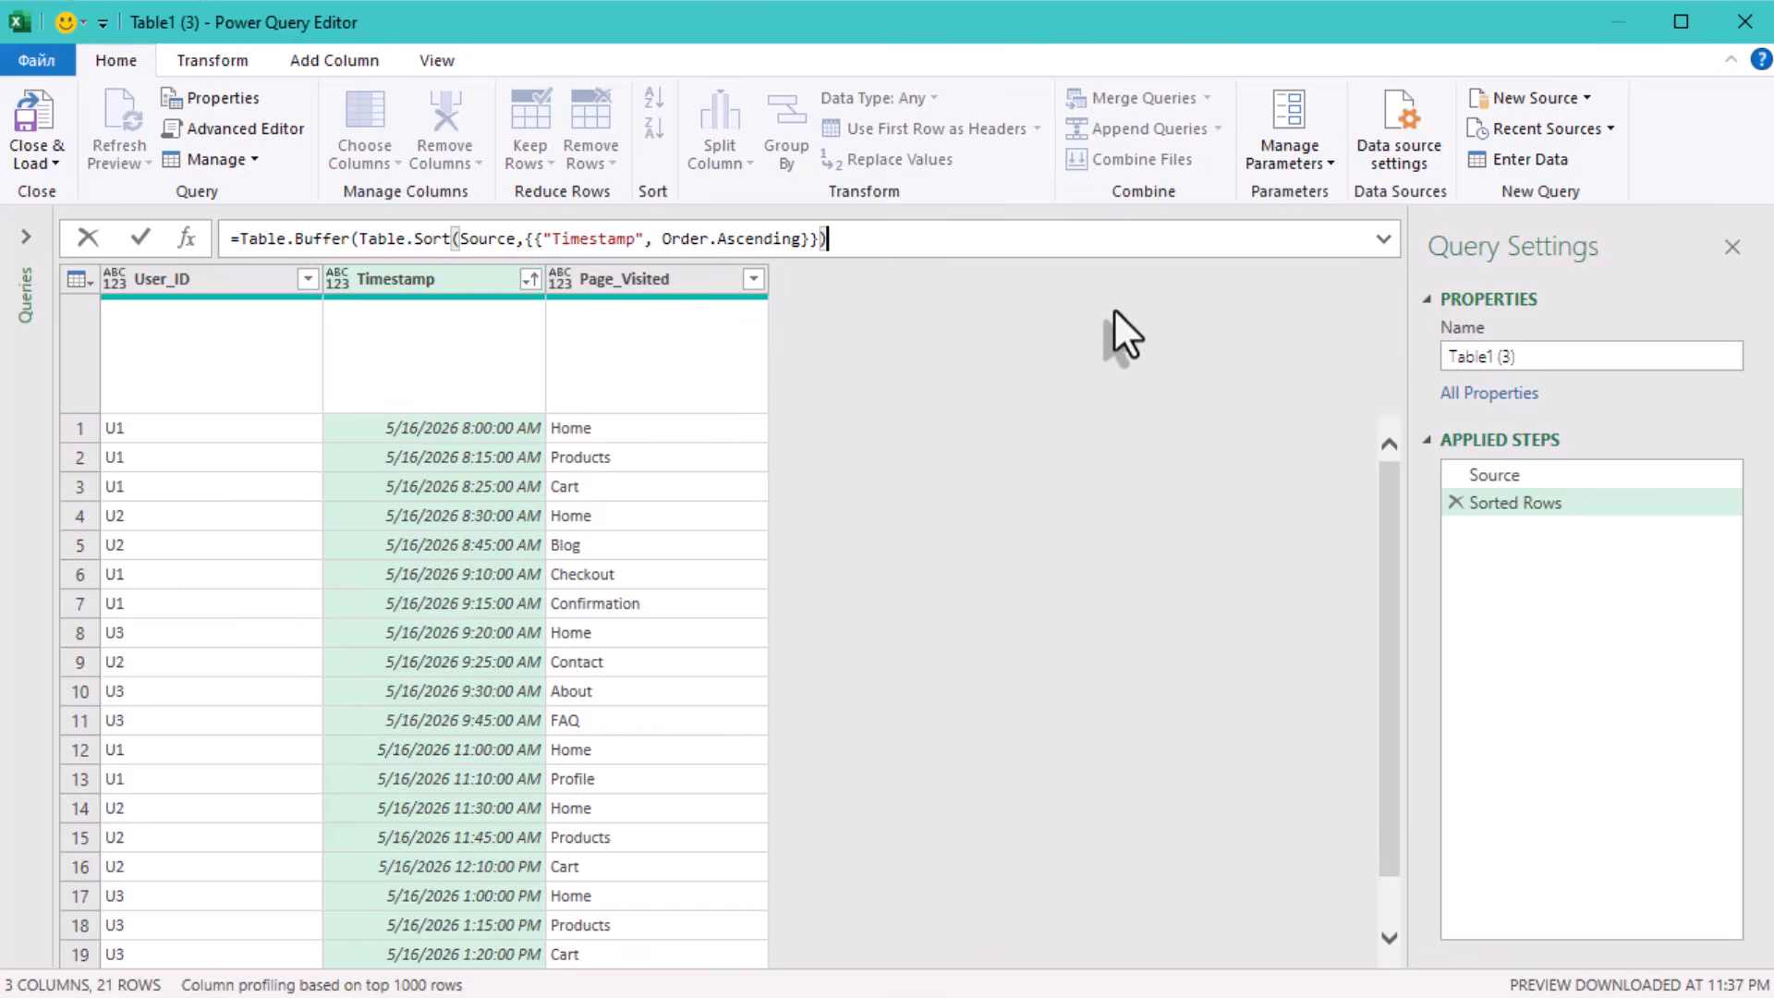
{"action": "type", "text": ")"}
{"action": "key", "text": "Return"}
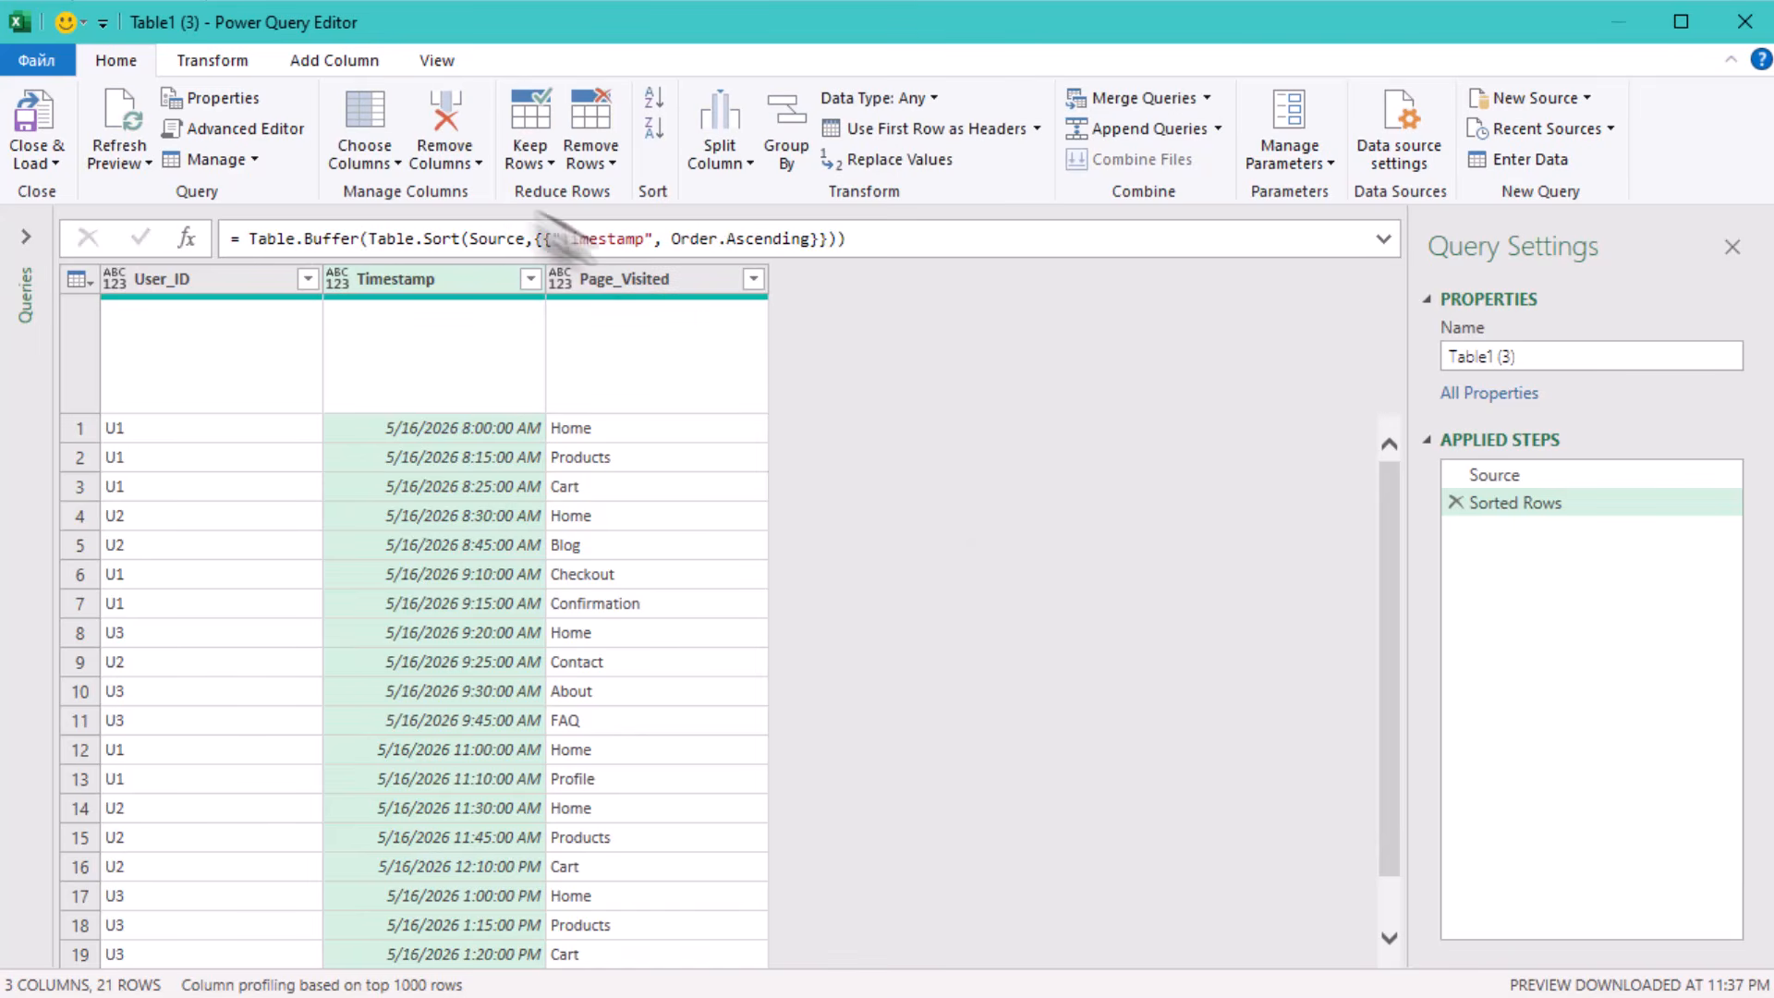
Group the rows by User_ID with the All Rows operation, keeping Count as the new column name.
{"action": "left_click", "coordinate": [209, 60]}
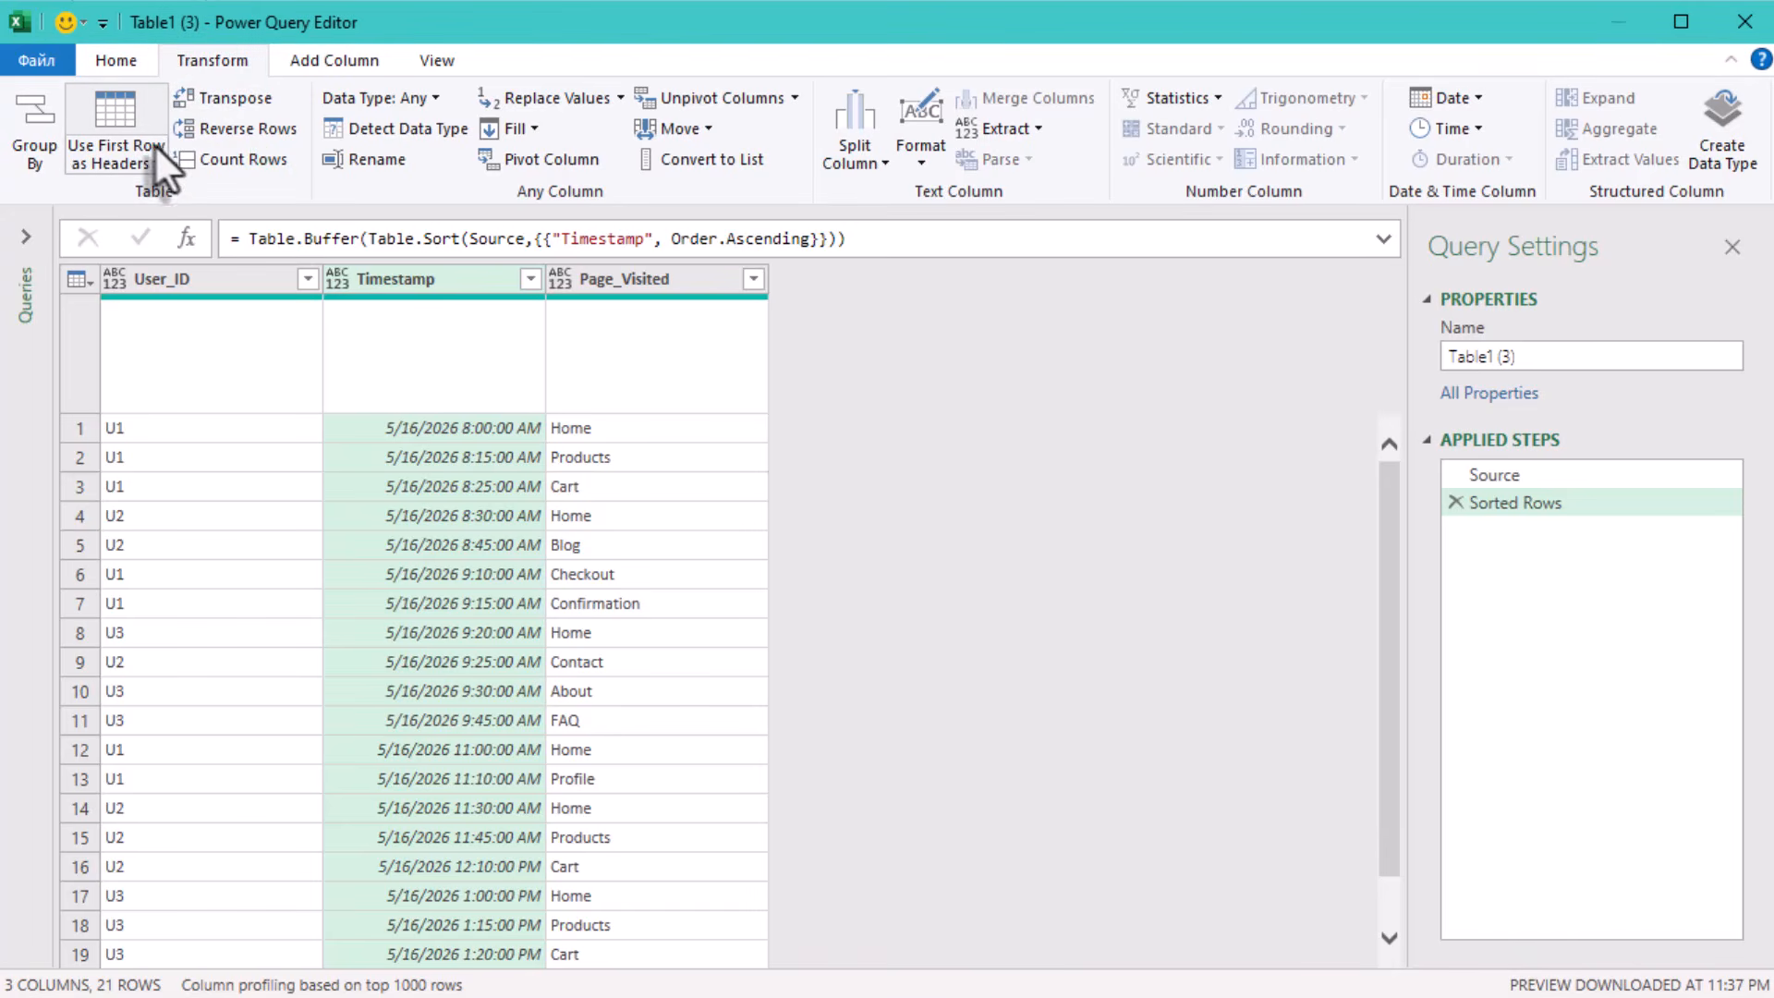
{"action": "left_click", "coordinate": [43, 117]}
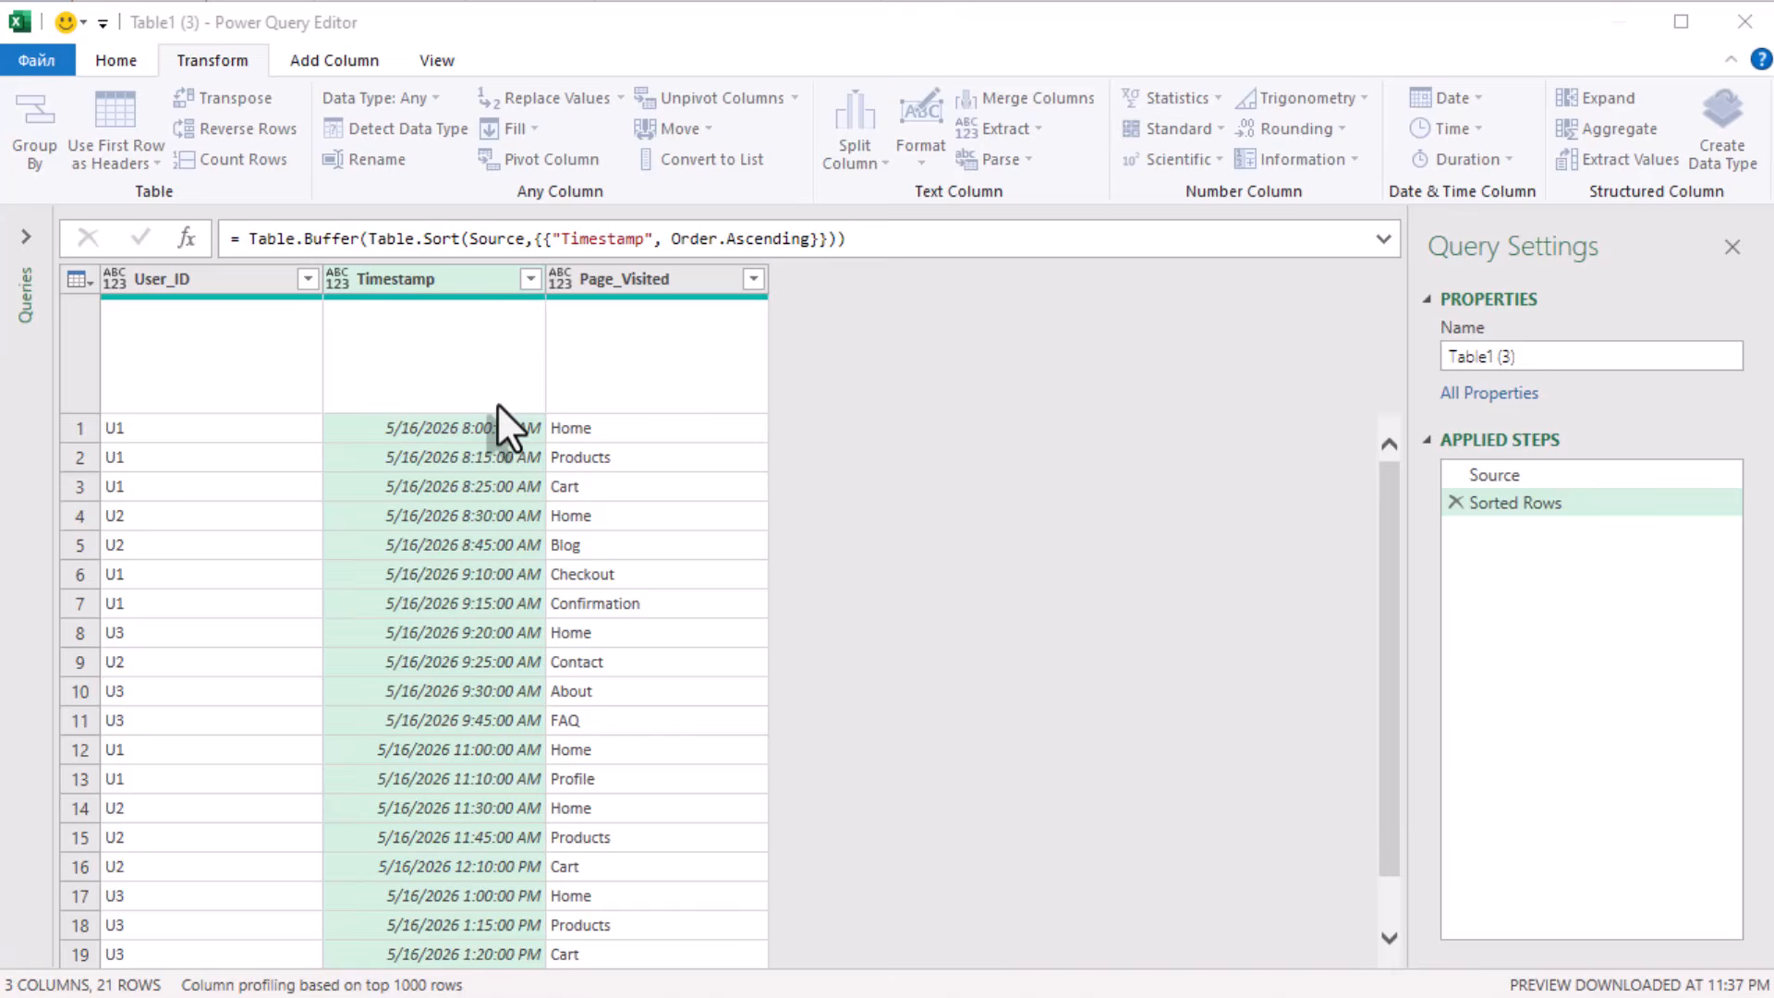
{"action": "left_click", "coordinate": [493, 240]}
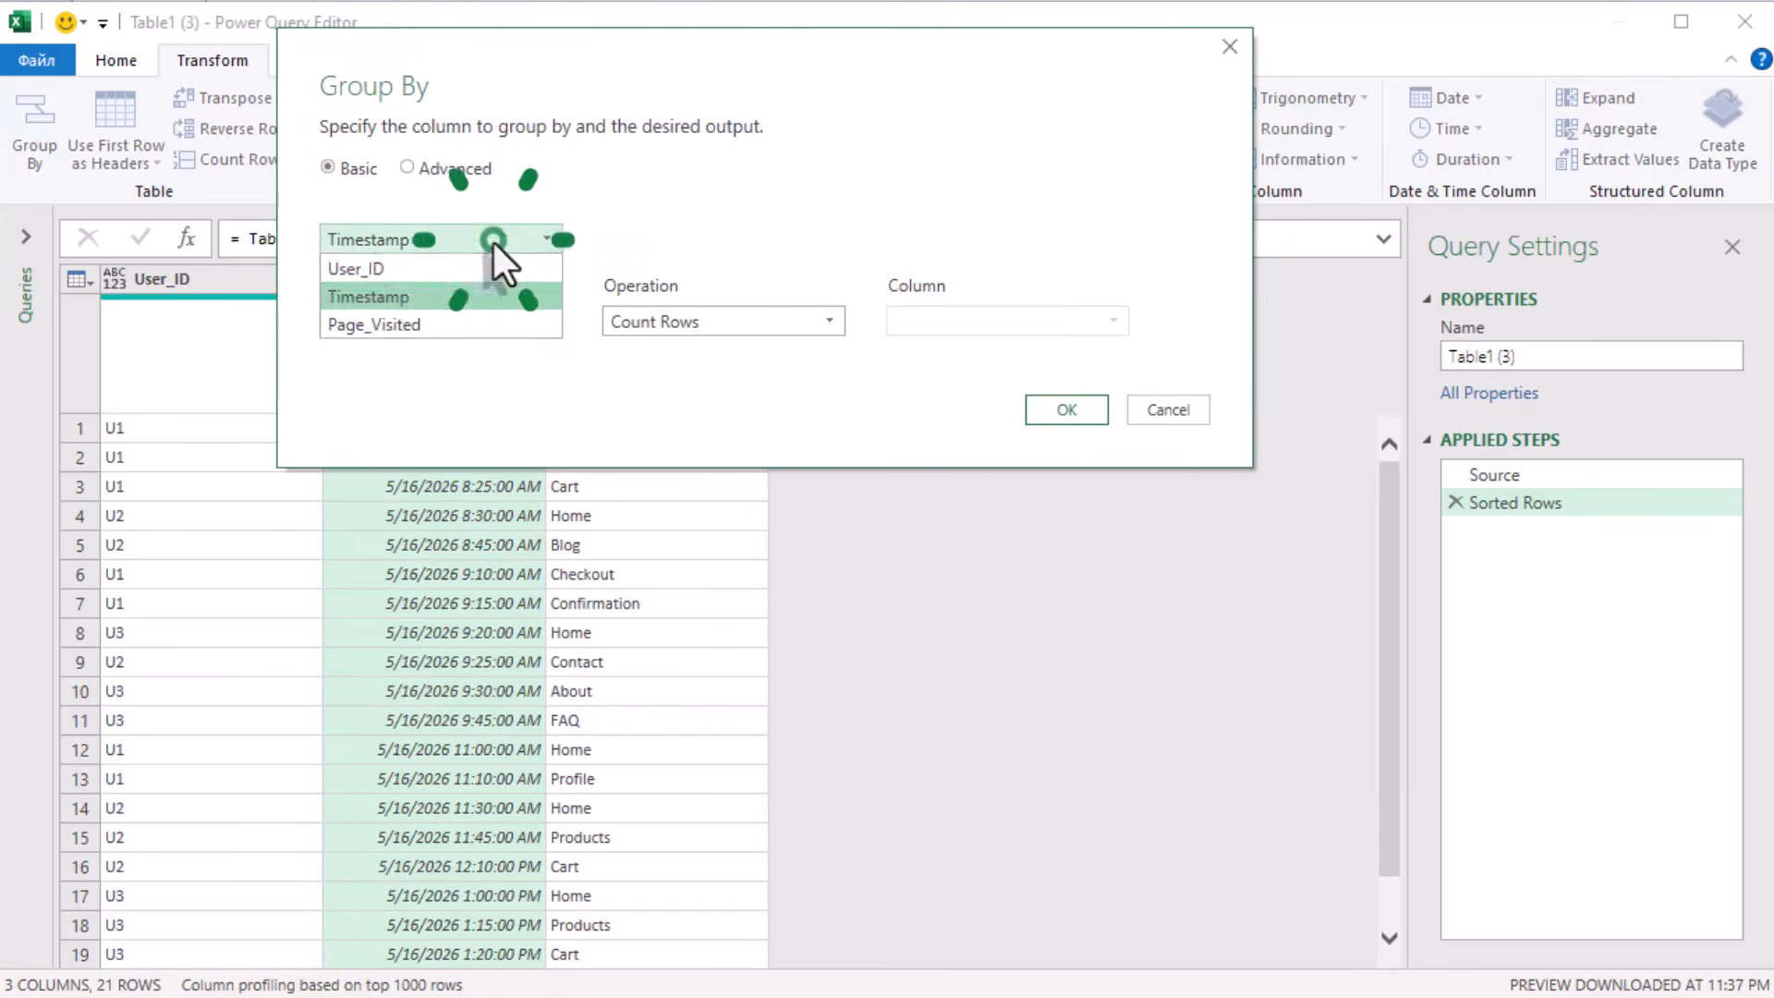
{"action": "left_click", "coordinate": [477, 270]}
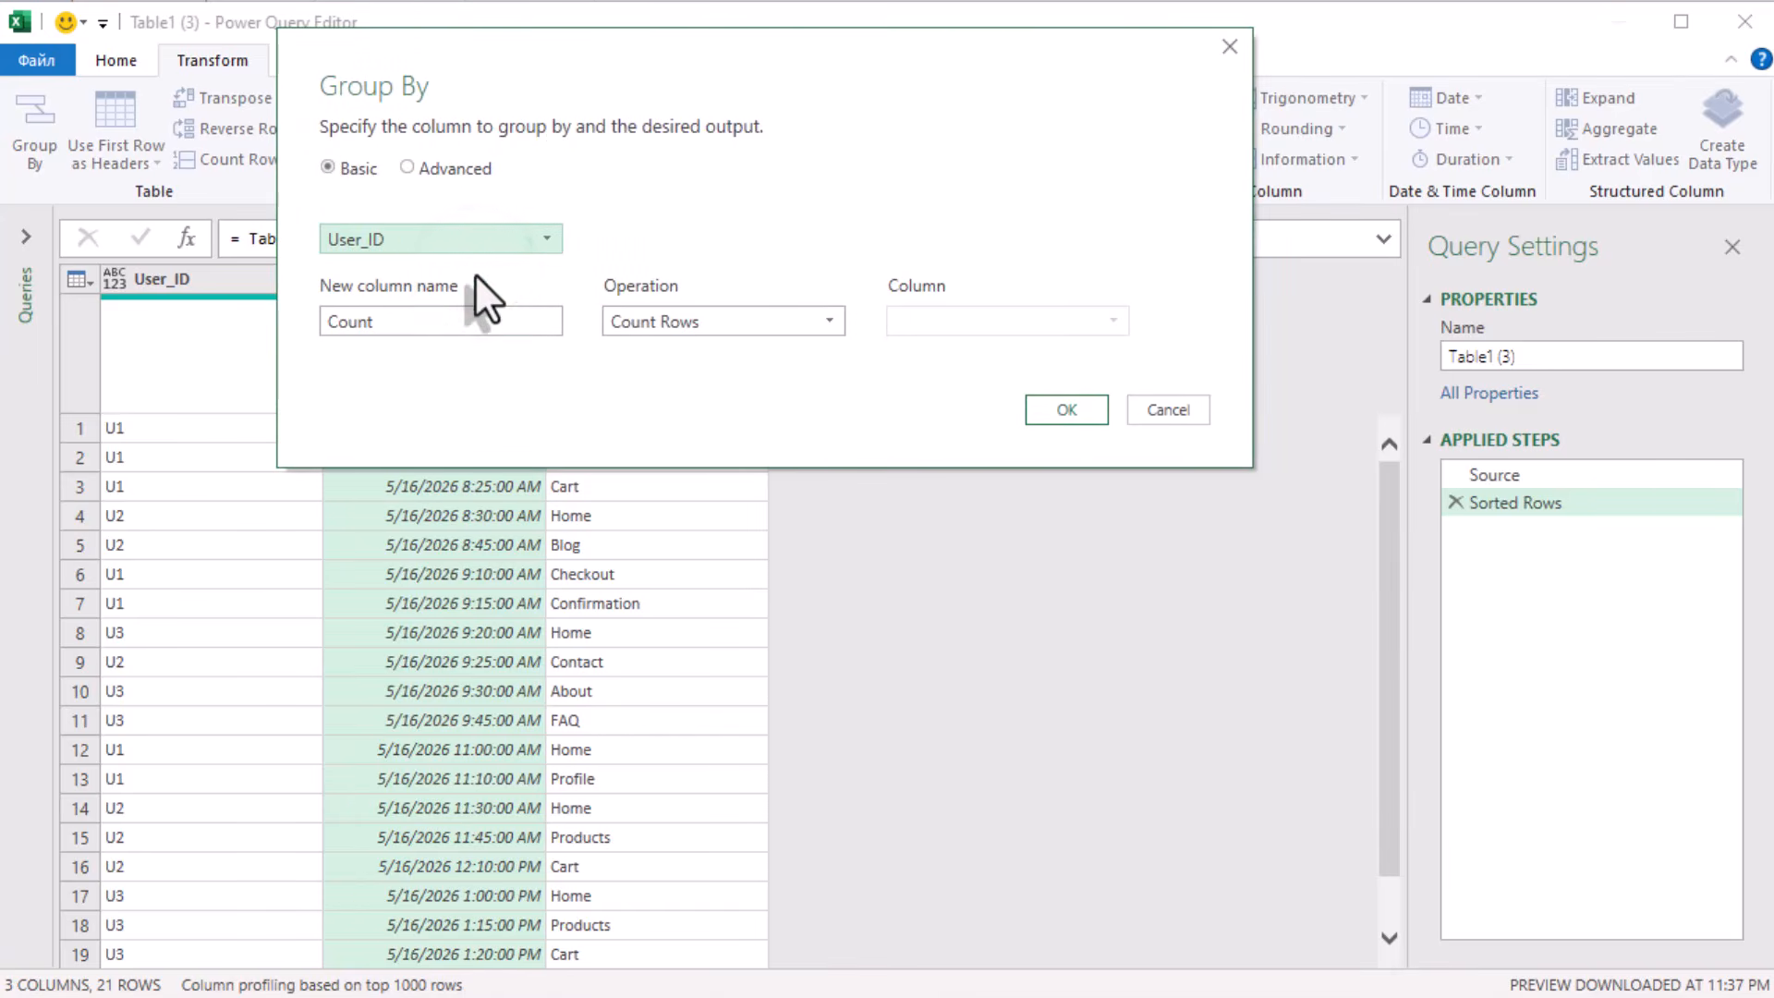
{"action": "left_click", "coordinate": [658, 322]}
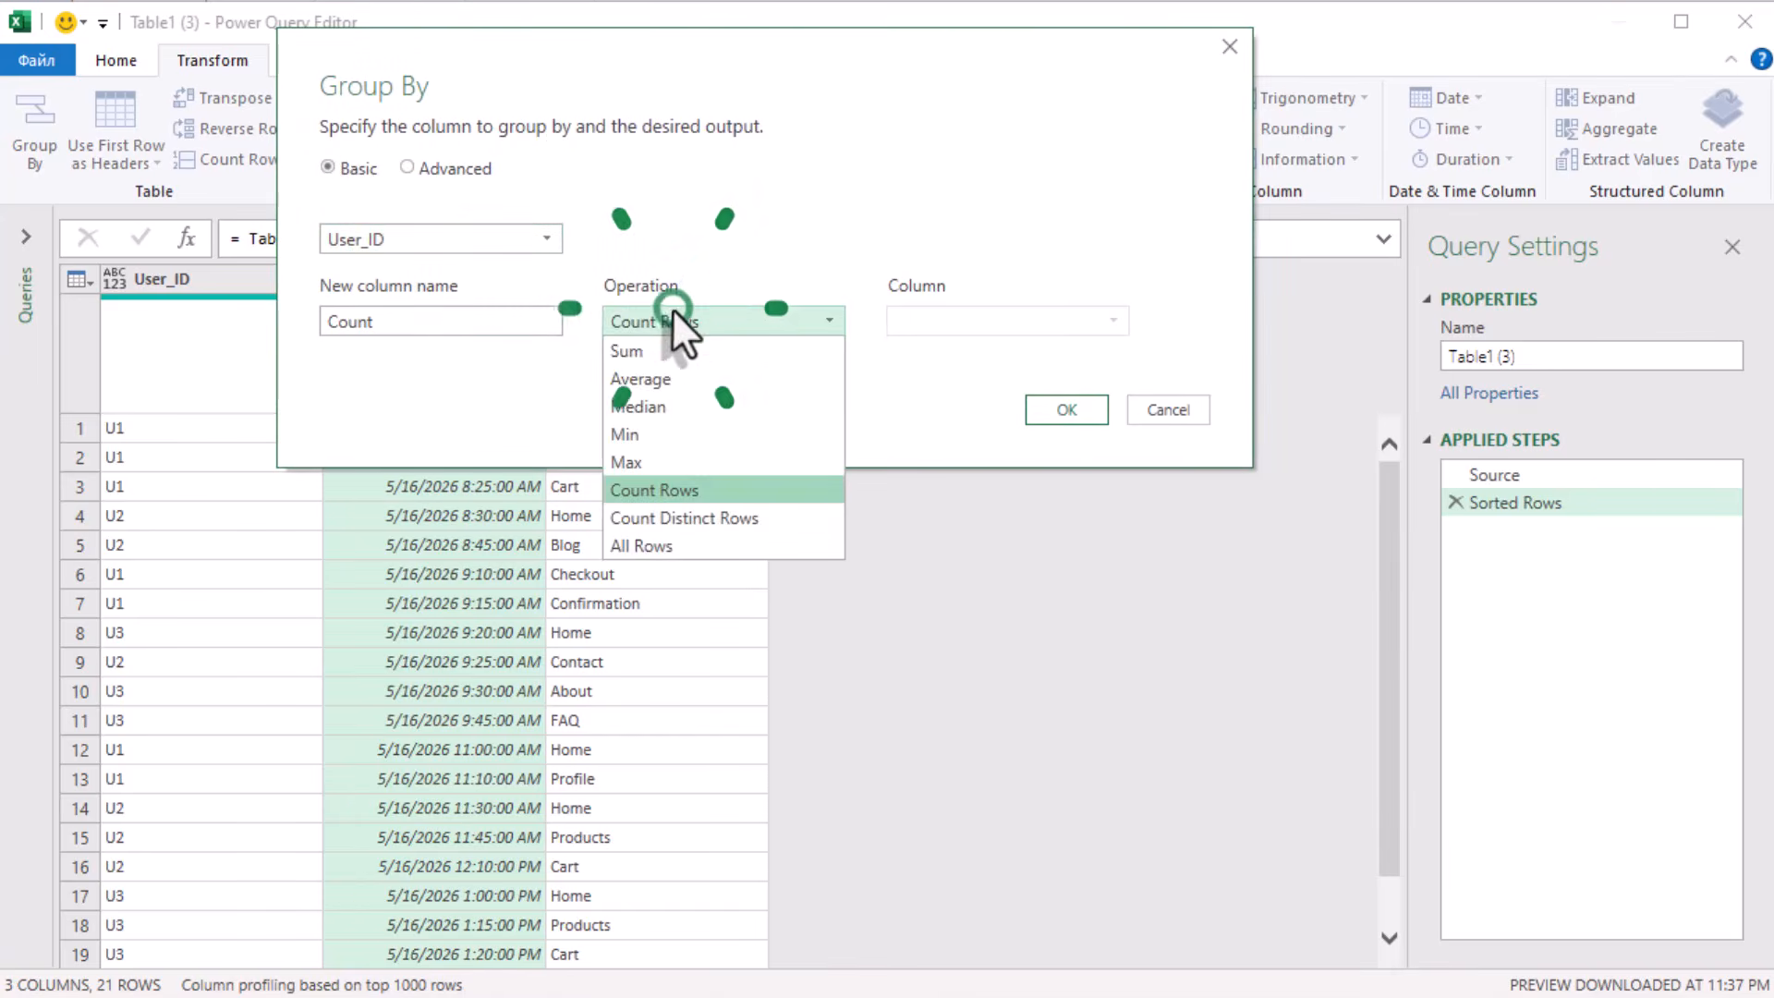
{"action": "left_click", "coordinate": [667, 545]}
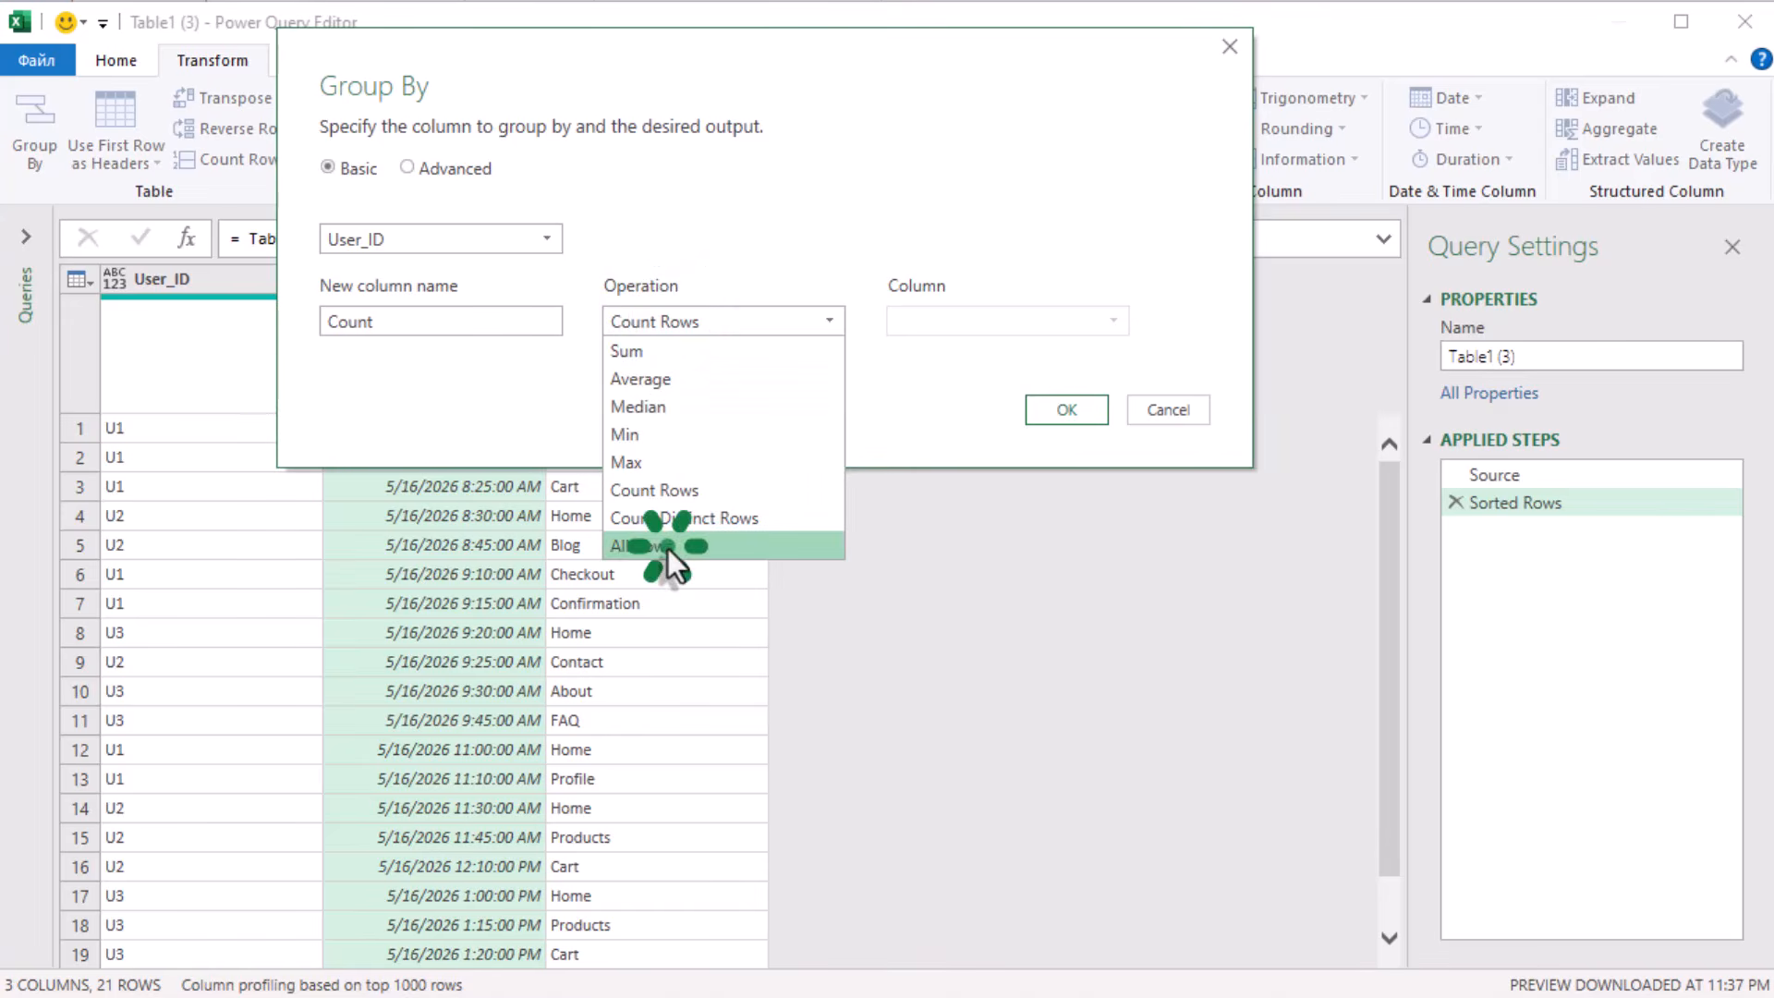
{"action": "left_click", "coordinate": [1063, 410]}
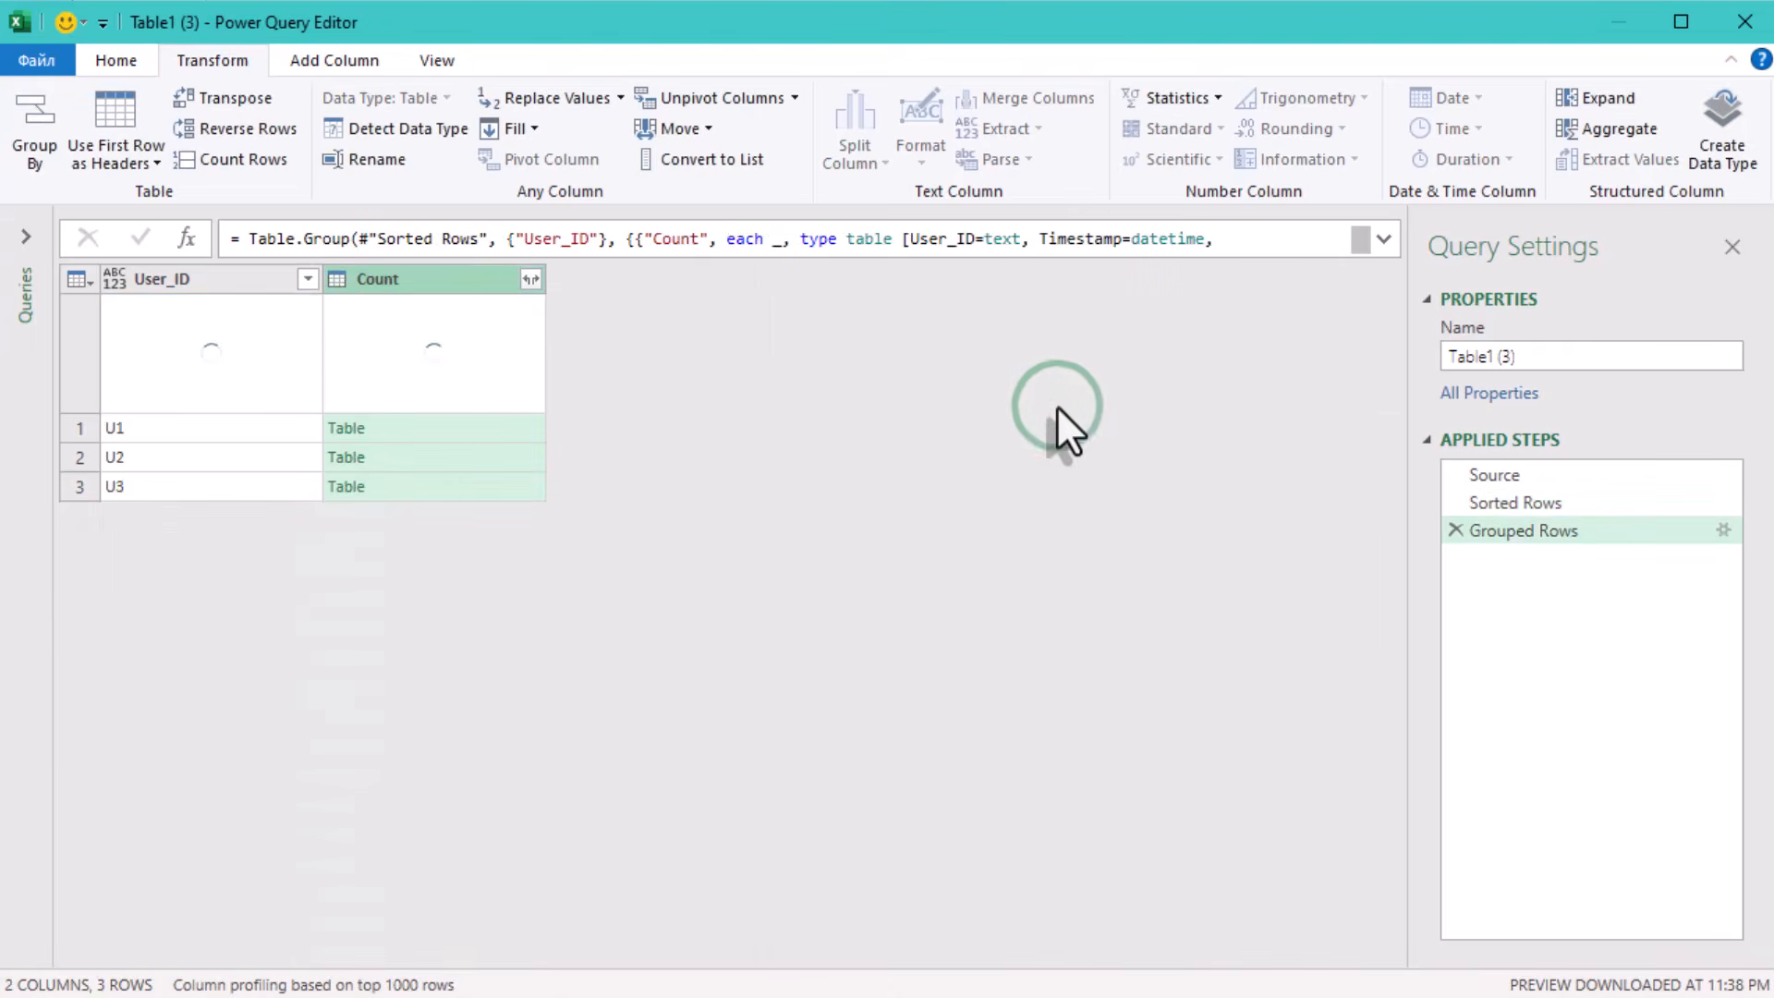
Remove the table type declaration after each _ in the grouping formula, and preview the nested tables for U1 and U3.
{"action": "left_click", "coordinate": [1367, 235]}
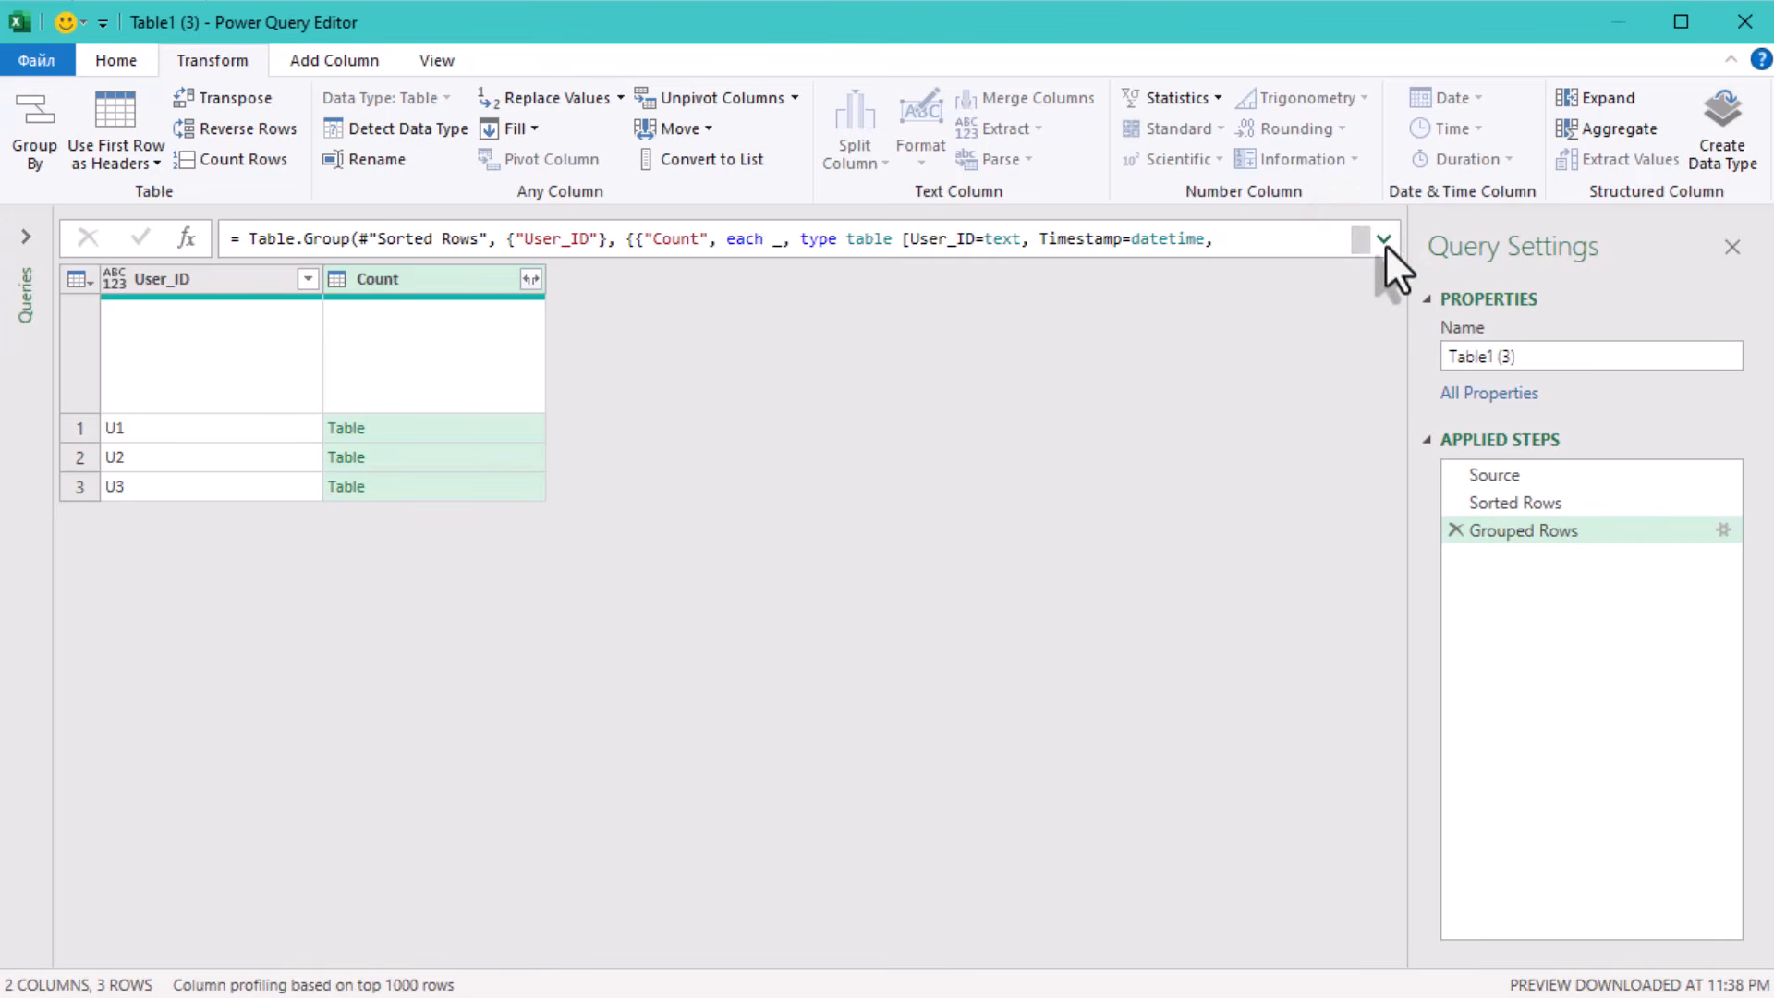
{"action": "left_click", "coordinate": [1385, 241]}
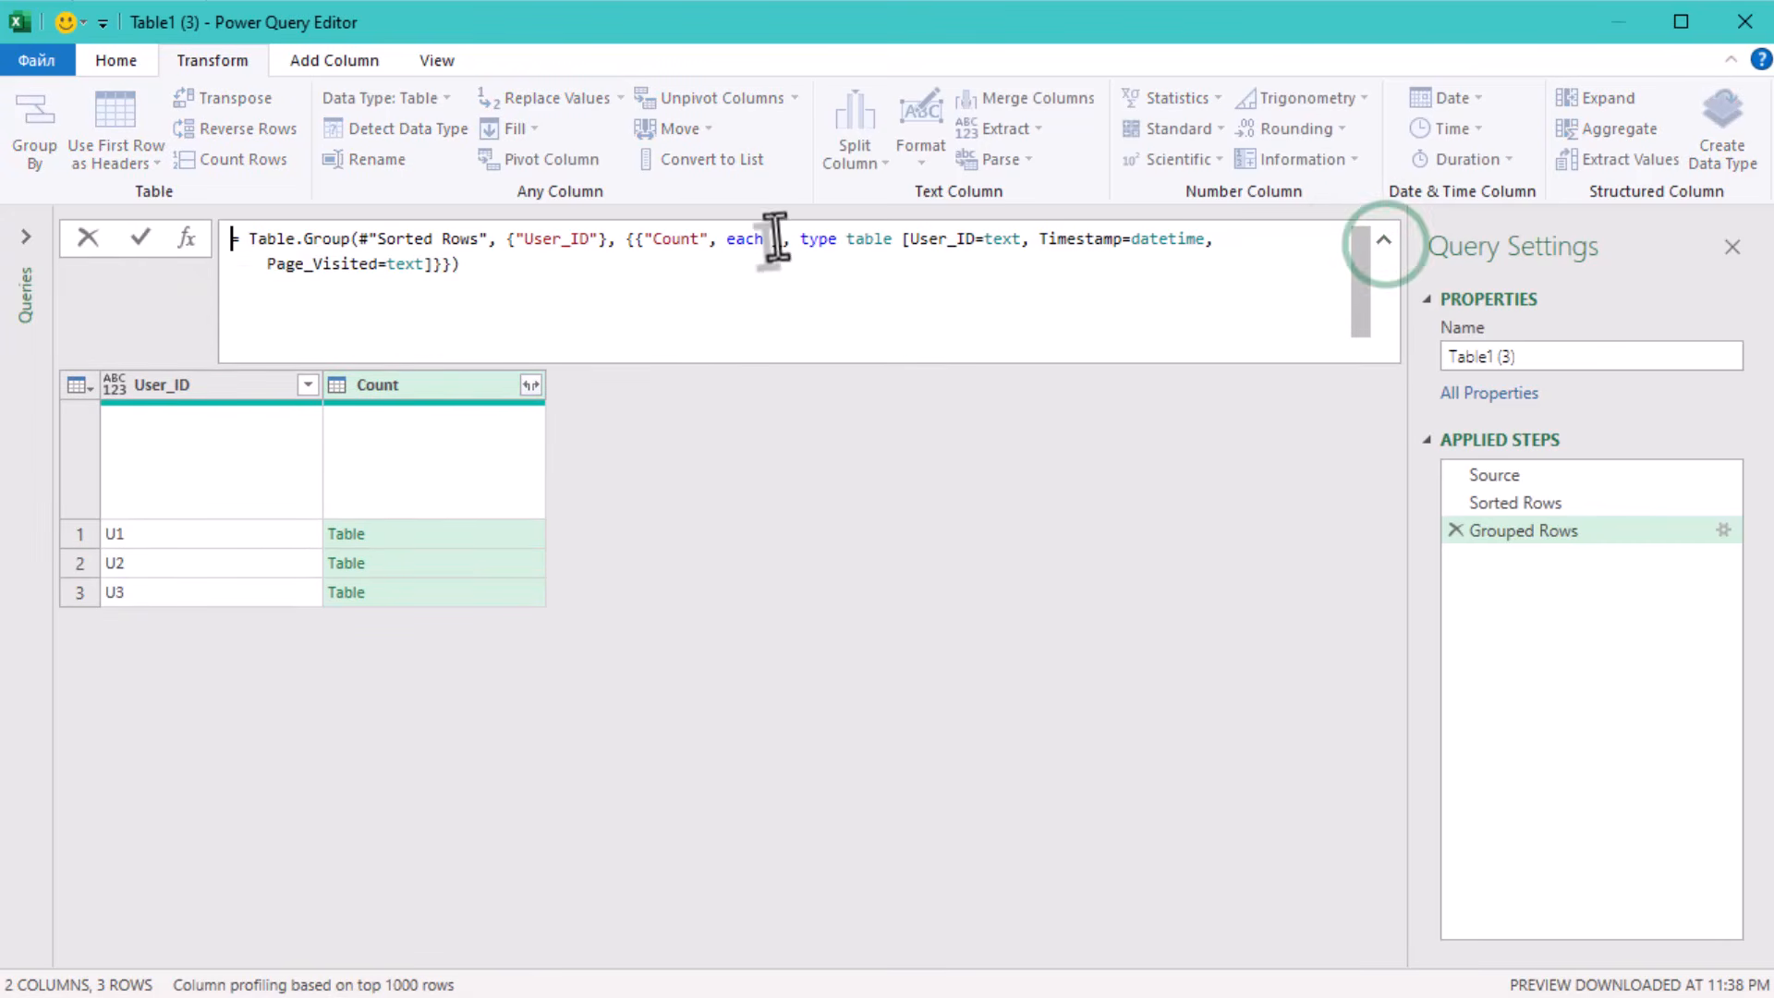
{"action": "left_click_drag", "start_coordinate": [781, 240], "coordinate": [434, 268]}
{"action": "key", "text": "Delete"}
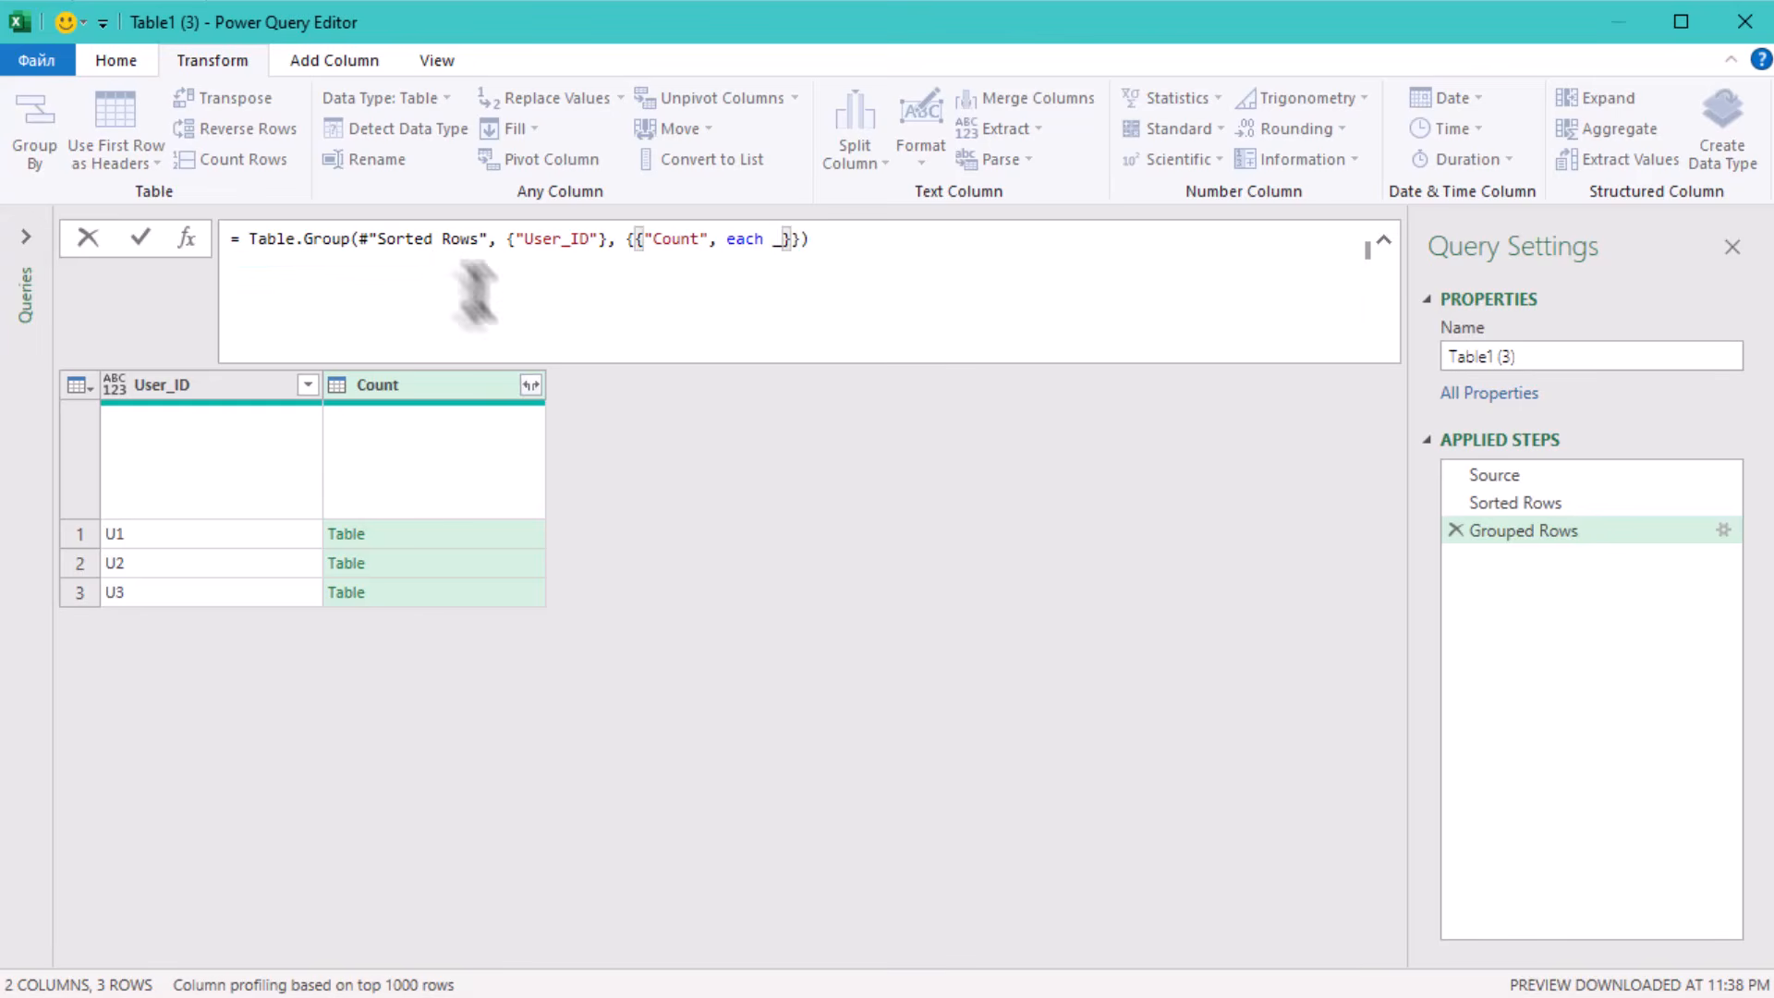
{"action": "key", "text": "Return"}
{"action": "left_click", "coordinate": [439, 529]}
{"action": "left_click", "coordinate": [444, 592]}
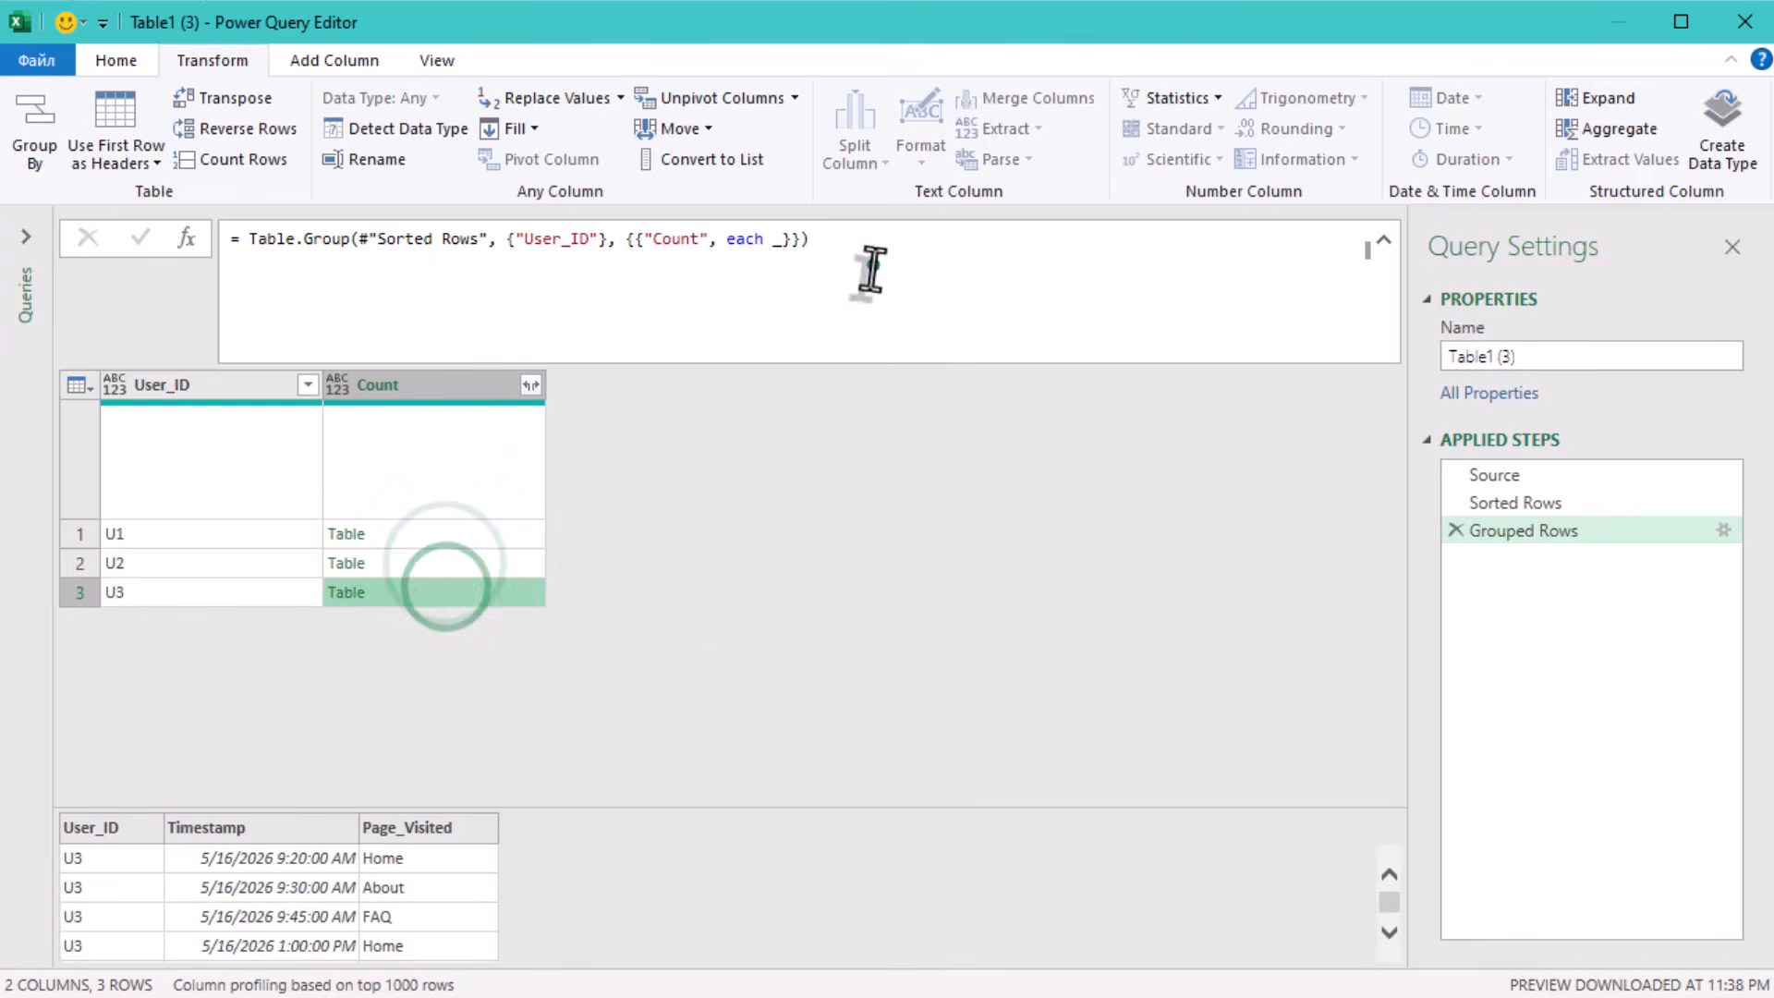
Break the Table.Group formula into lines so the {"Count", each _} aggregation stands on its own line.
{"action": "left_click", "coordinate": [871, 268]}
{"action": "key", "text": "Left"}
{"action": "key", "text": "Left"}
{"action": "key", "text": "shift+Return"}
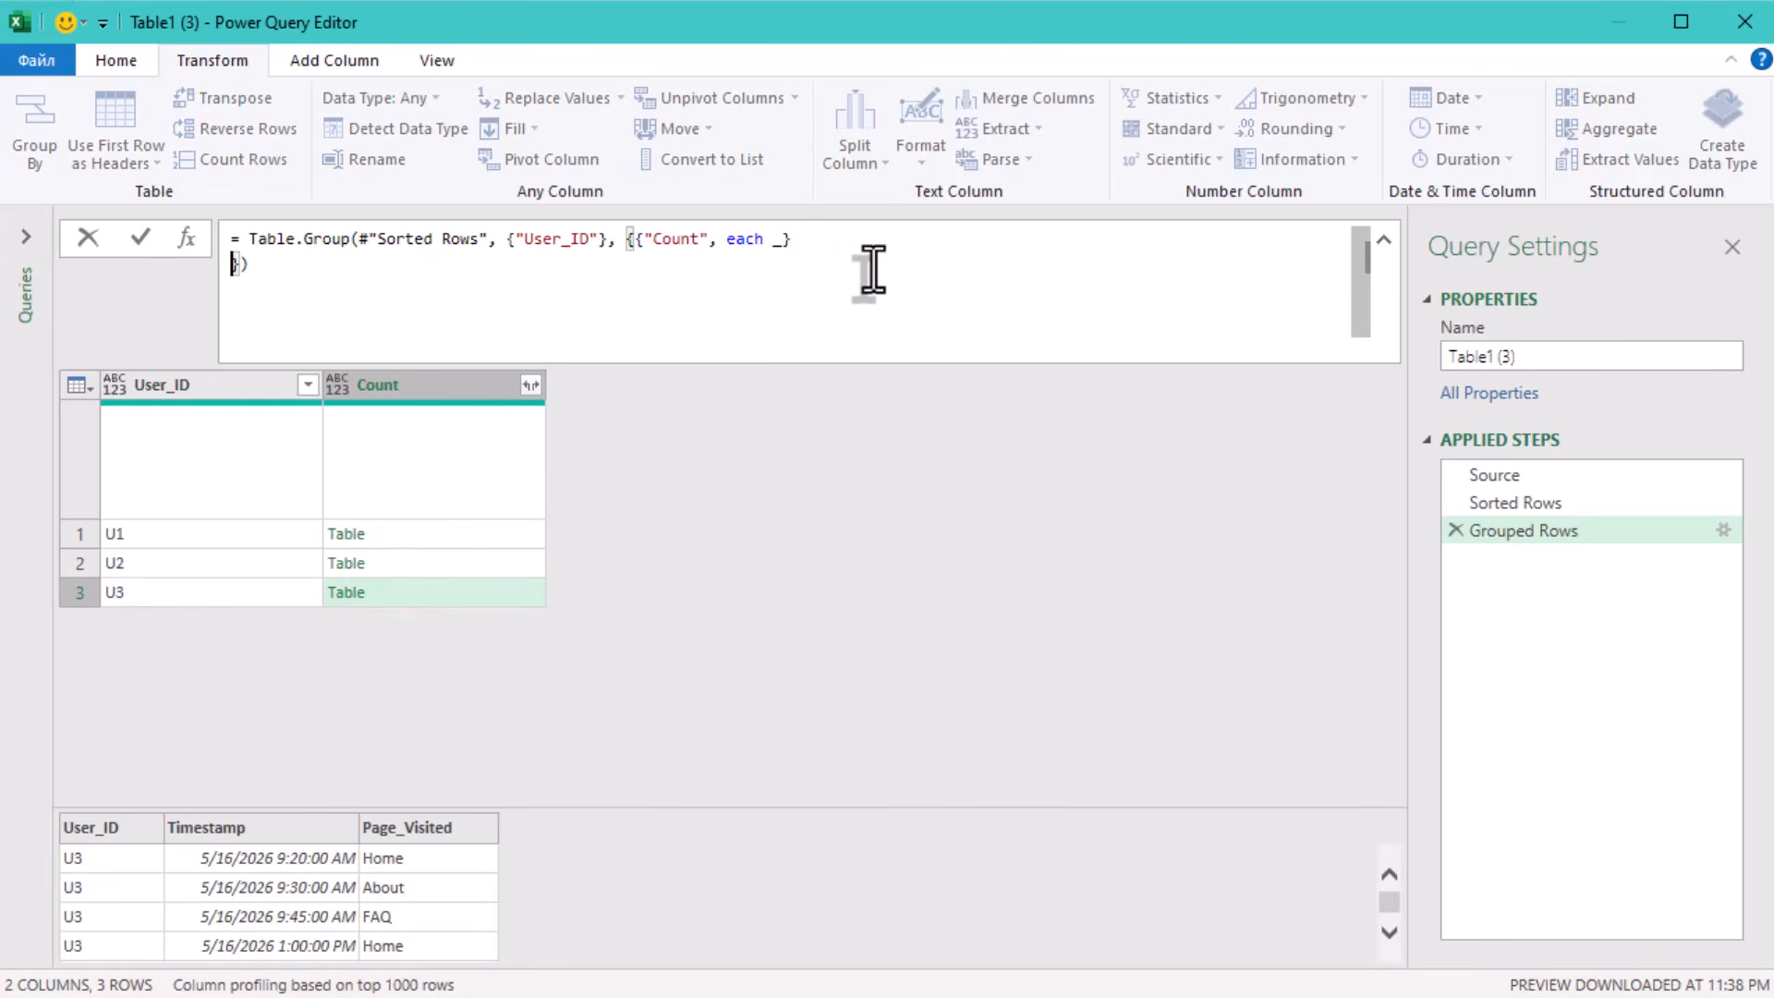
{"action": "key", "text": "Left"}
{"action": "key", "text": "Left"}
{"action": "key", "text": "Left"}
{"action": "key", "text": "Left"}
{"action": "key", "text": "Left"}
{"action": "key", "text": "Left"}
{"action": "key", "text": "Left"}
{"action": "key", "text": "Left"}
{"action": "key", "text": "Left"}
{"action": "key", "text": "Left"}
{"action": "key", "text": "Left"}
{"action": "key", "text": "Left"}
{"action": "key", "text": "Left"}
{"action": "key", "text": "shift+Return"}
{"action": "key", "text": "End"}
{"action": "key", "text": "Down"}
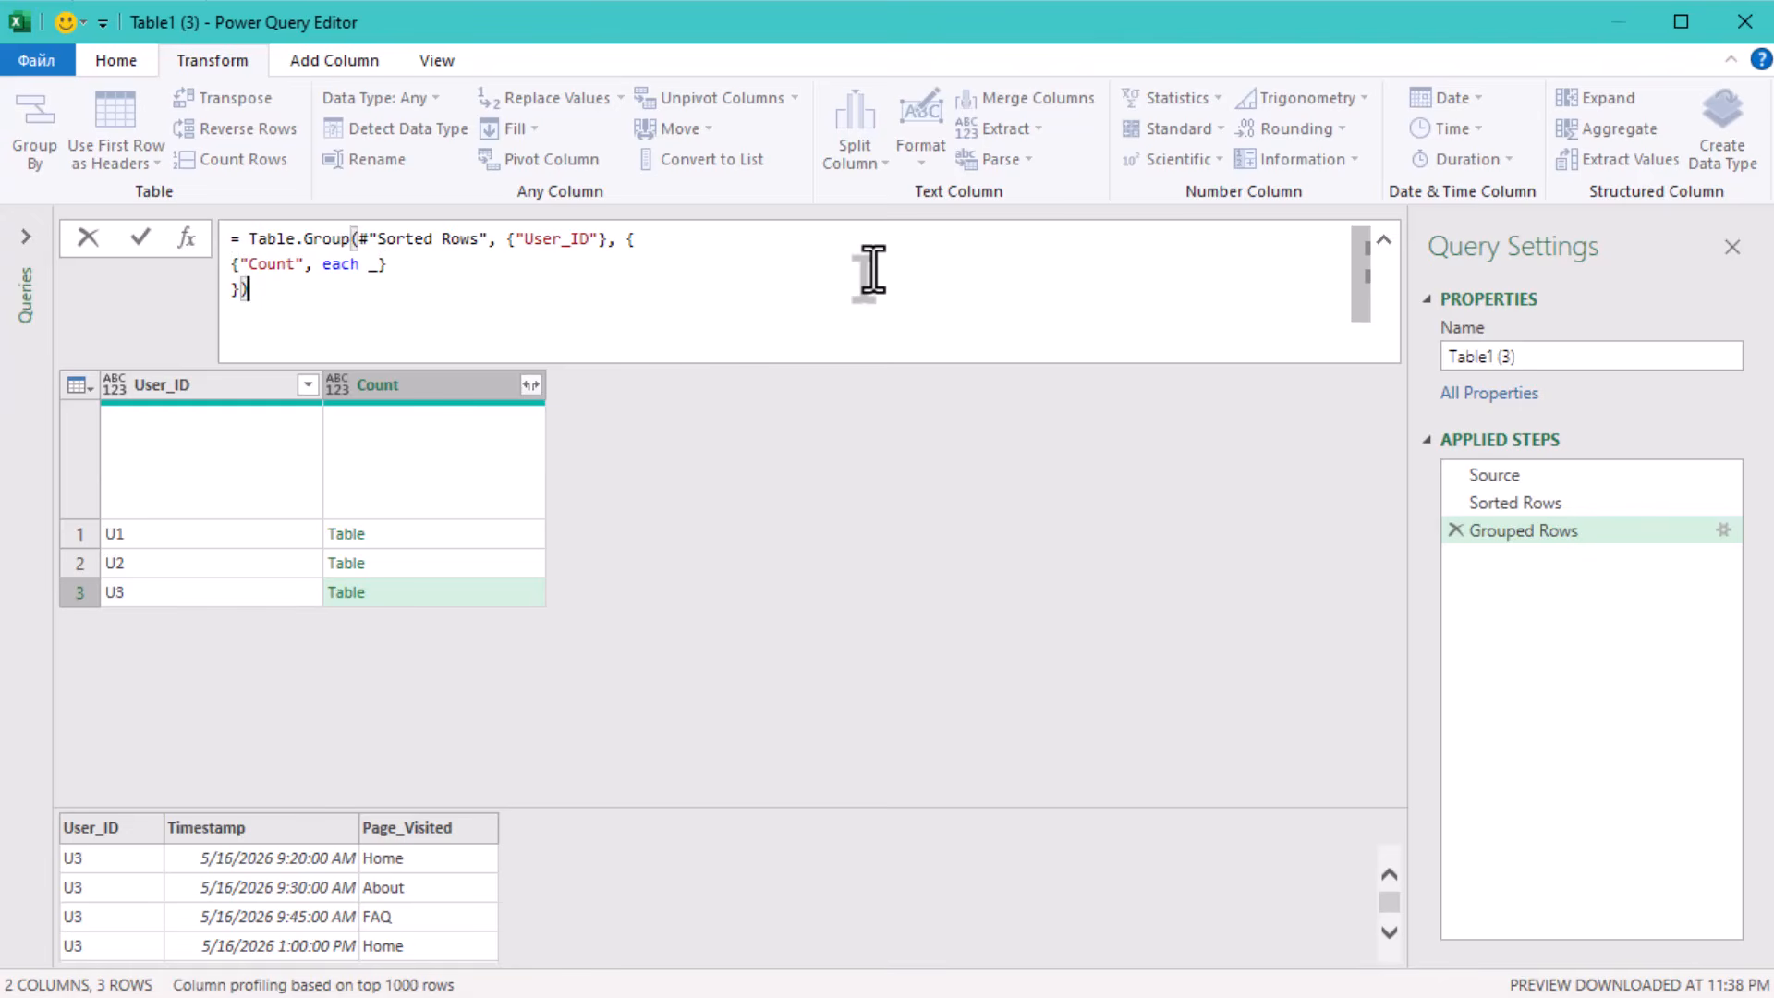
Paste the copied result headers on a new line below the Table.Group formula.
{"action": "key", "text": "shift+Return"}
{"action": "type", "text": "Entry_Page\tExit_Page\tUnique_Pages_Visited\tFull_Navigation_Path"}
{"action": "scroll", "coordinate": [872, 268], "scroll_direction": "up", "scroll_amount": 1}
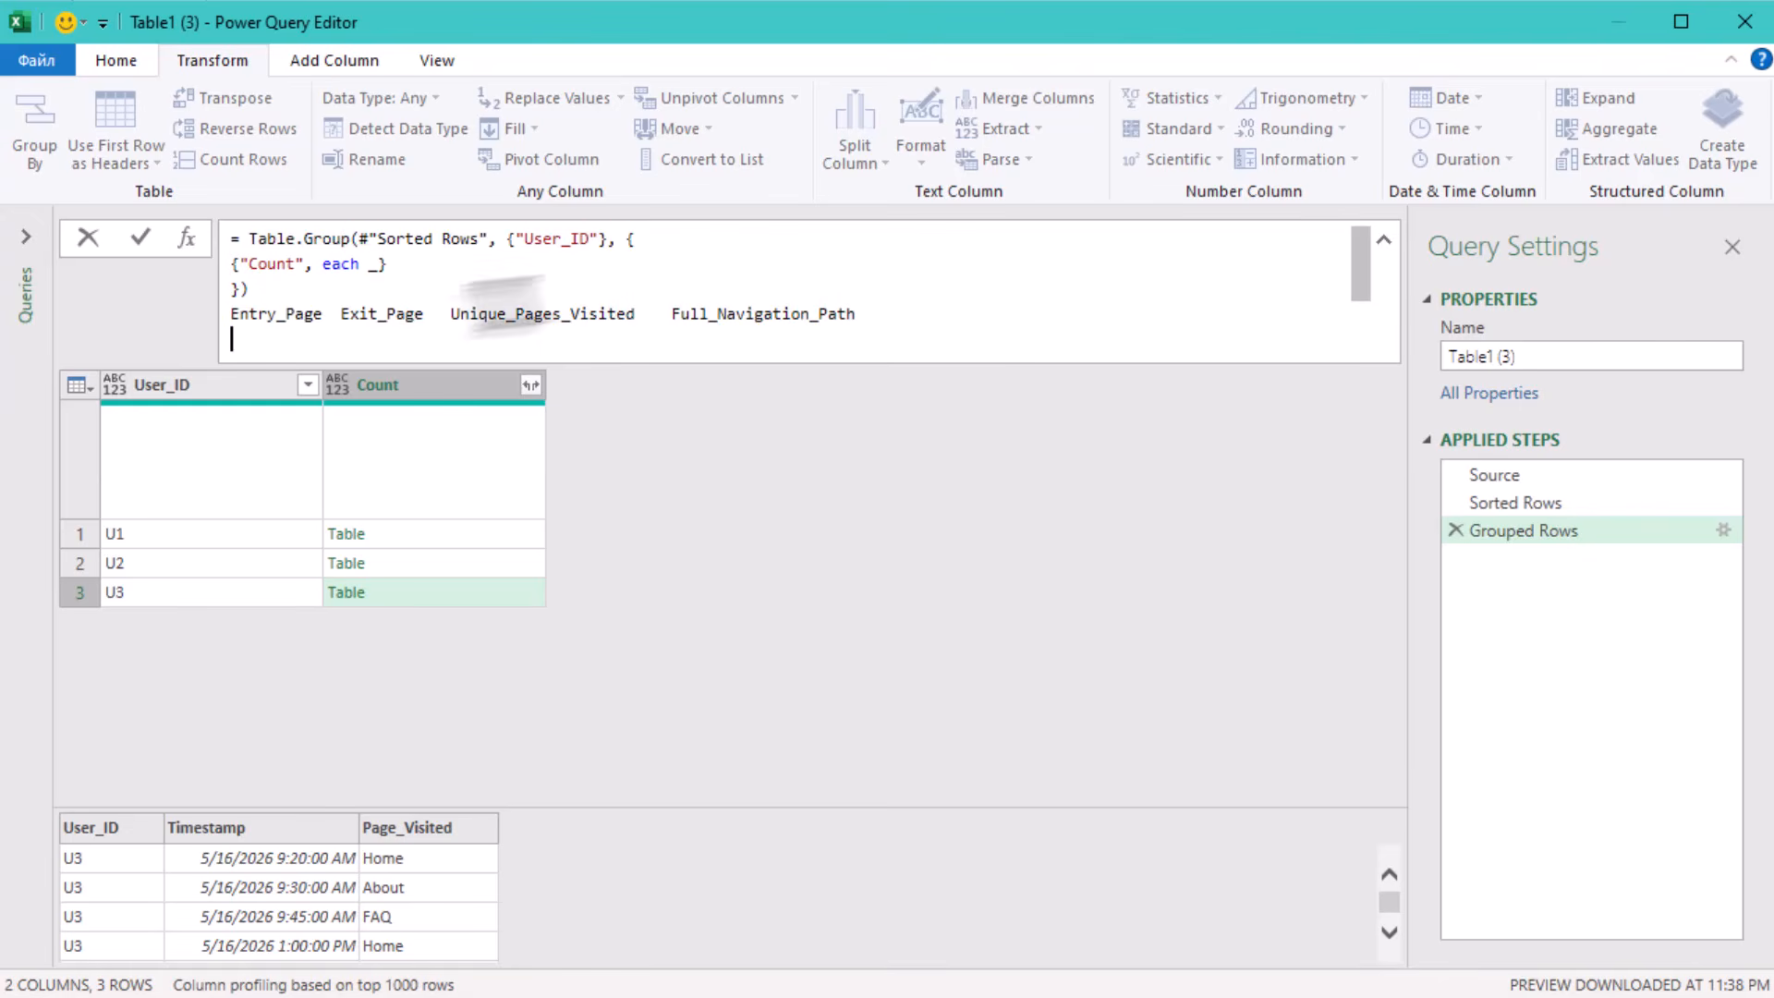
Move the Entry_Page header text into the aggregation in place of Count, and make it return each _[Page_Visited].
{"action": "left_click_drag", "start_coordinate": [320, 315], "coordinate": [230, 316]}
{"action": "key", "text": "ctrl+x"}
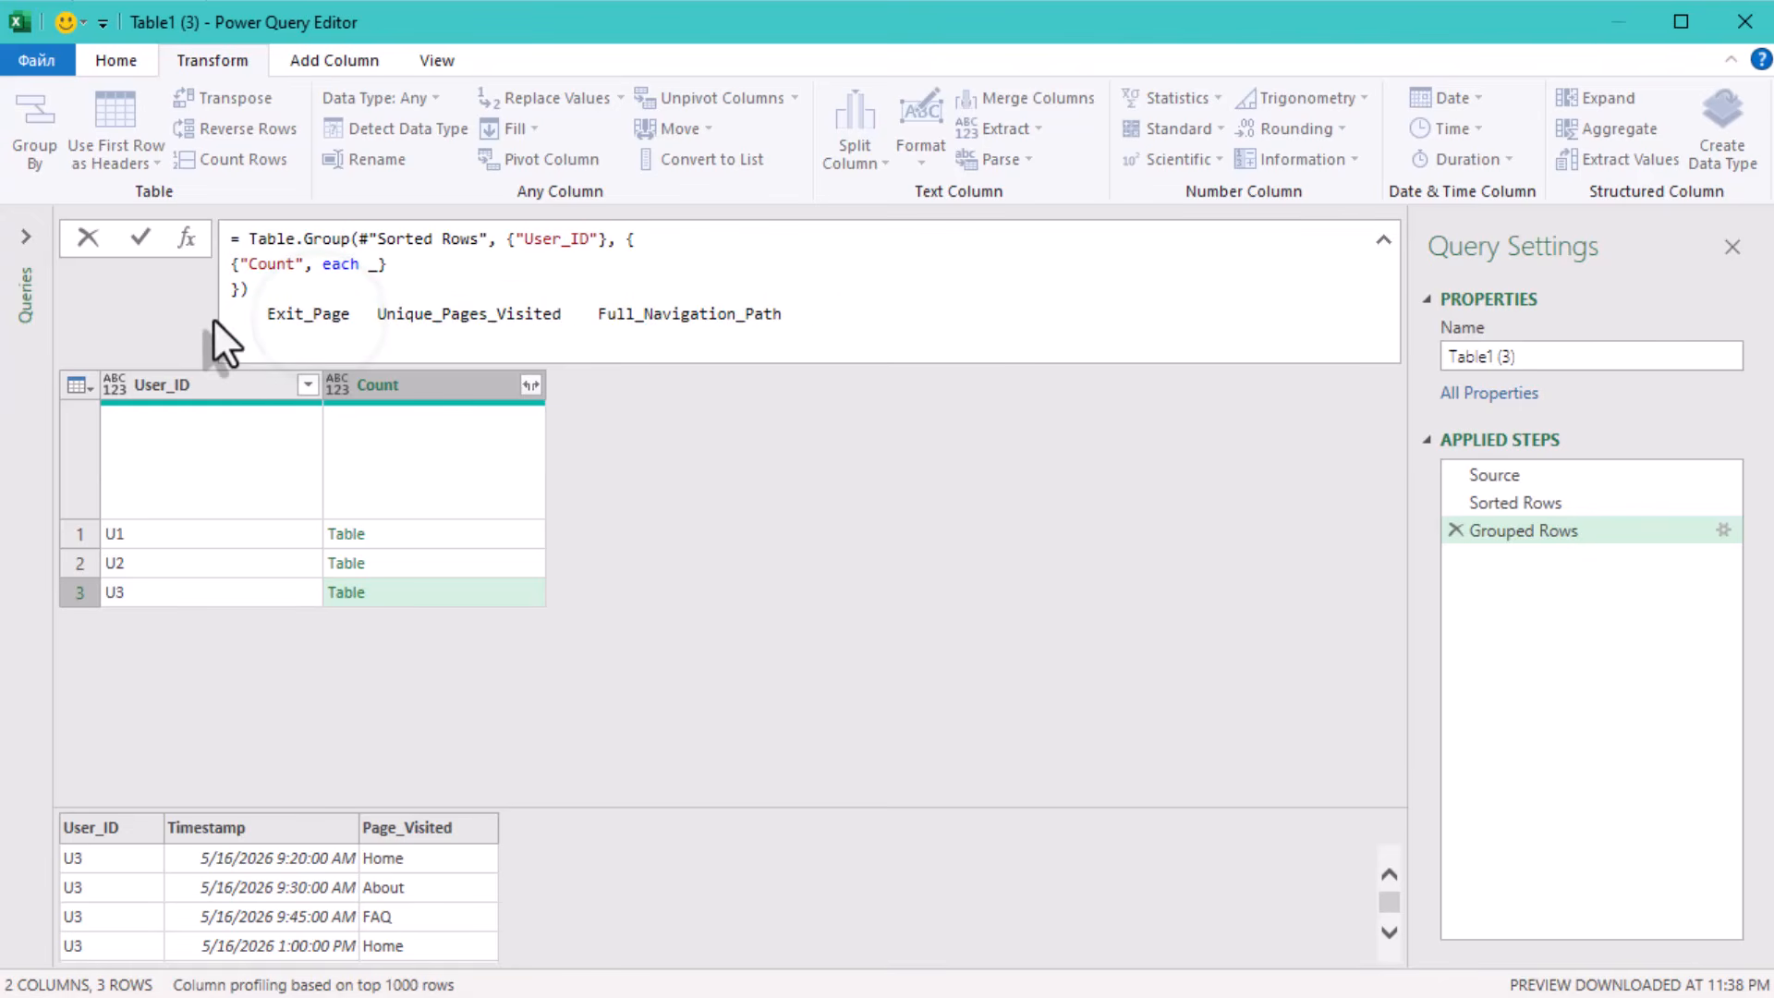
{"action": "double_click", "coordinate": [266, 265]}
{"action": "key", "text": "ctrl+v"}
{"action": "key", "text": "End"}
{"action": "key", "text": "Left"}
{"action": "type", "text": "[Page"}
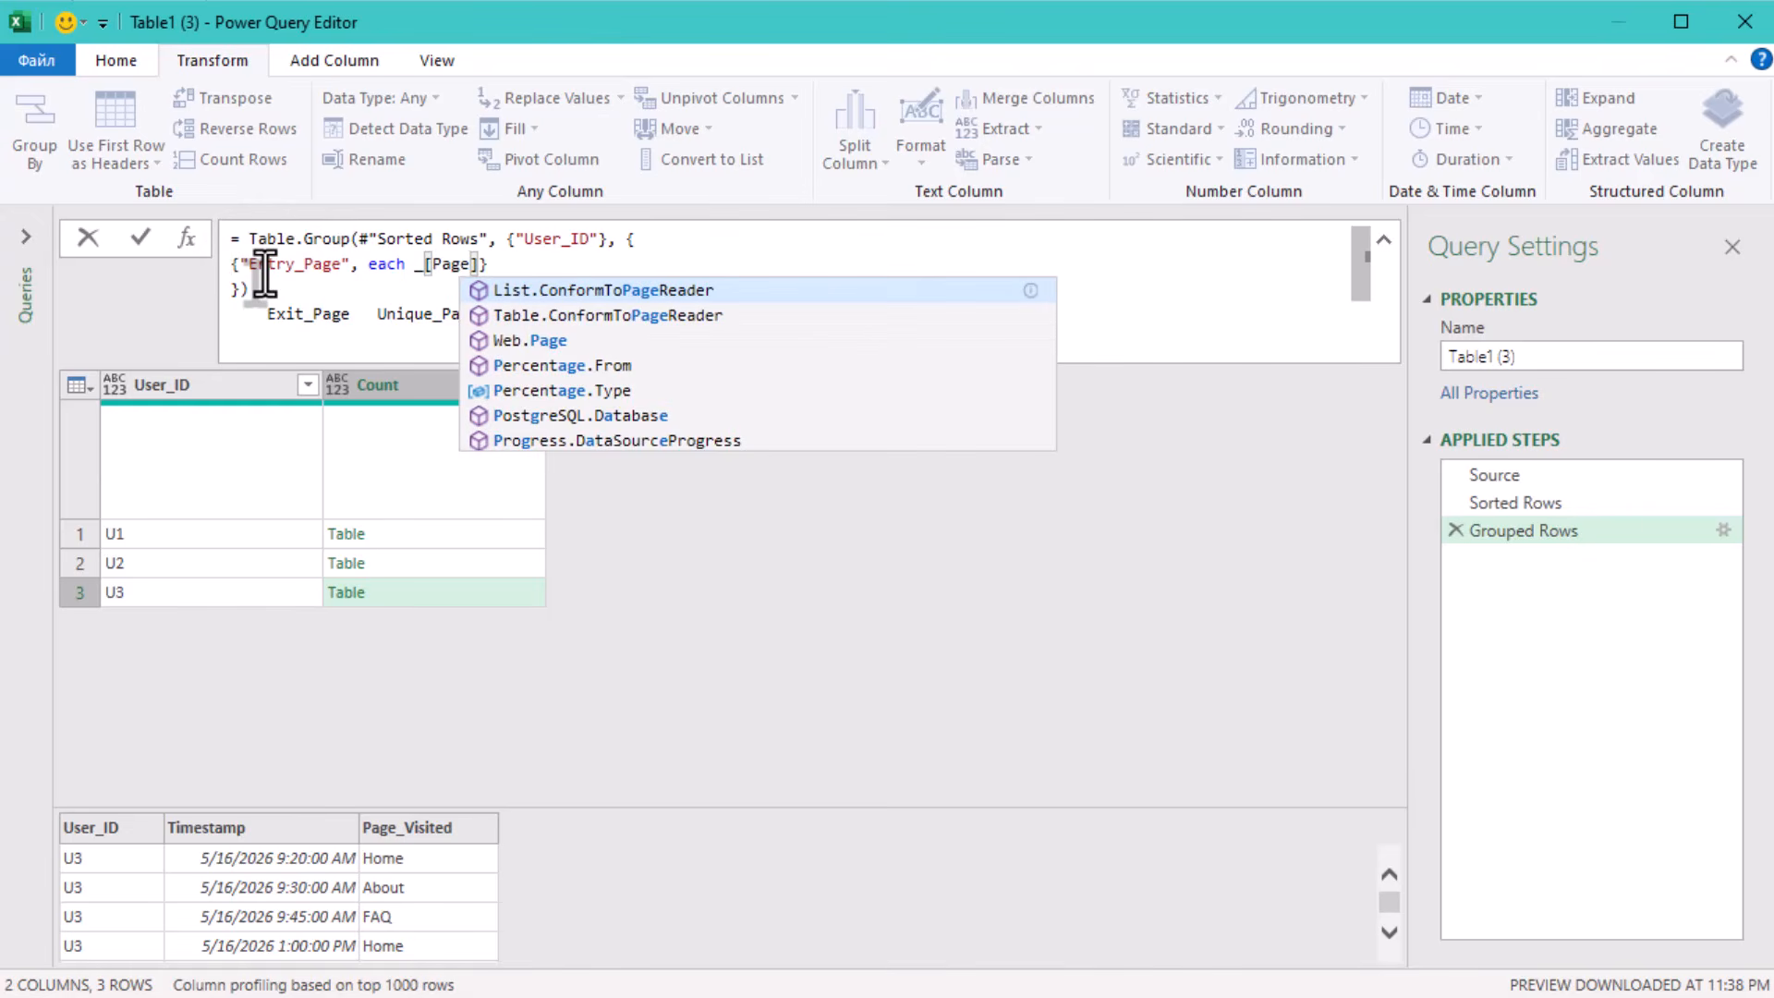
{"action": "type", "text": "_"}
{"action": "type", "text": "Visited"}
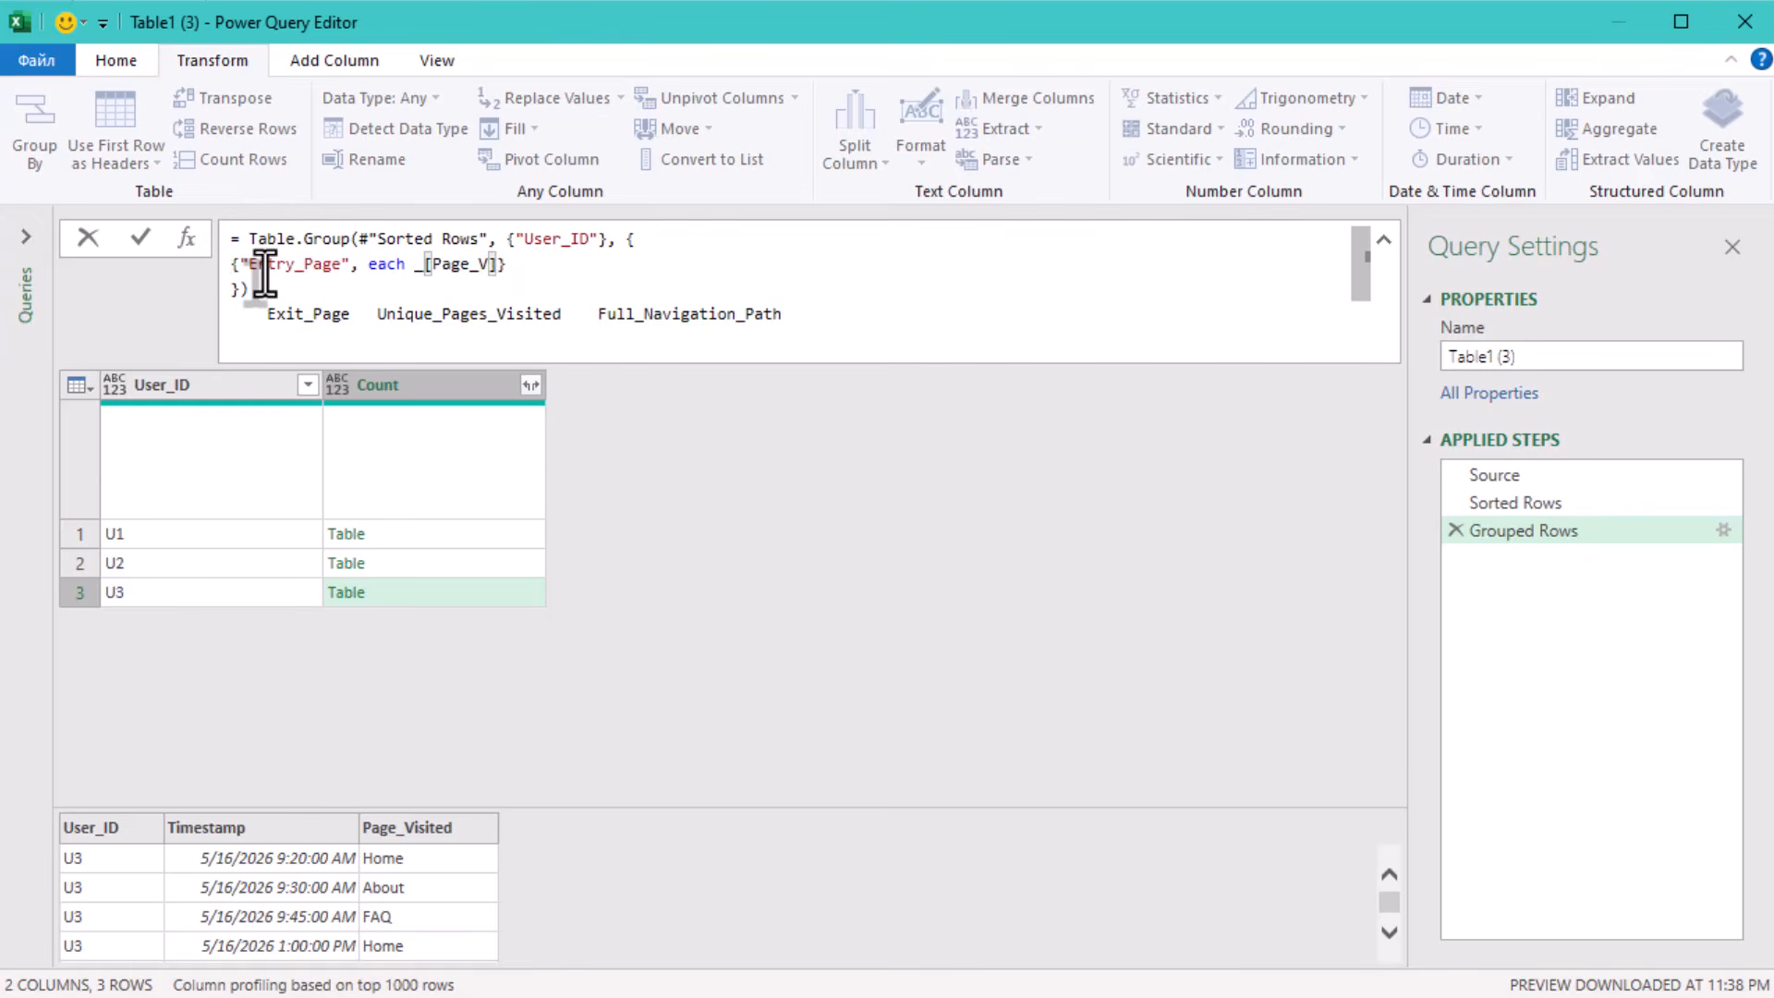
Cut the leftover Exit_Page, Unique_Pages_Visited and Full_Navigation_Path header text from below the Table.Group formula and apply the formula.
{"action": "key", "text": "Home"}
{"action": "key", "text": "Down"}
{"action": "key", "text": "Down"}
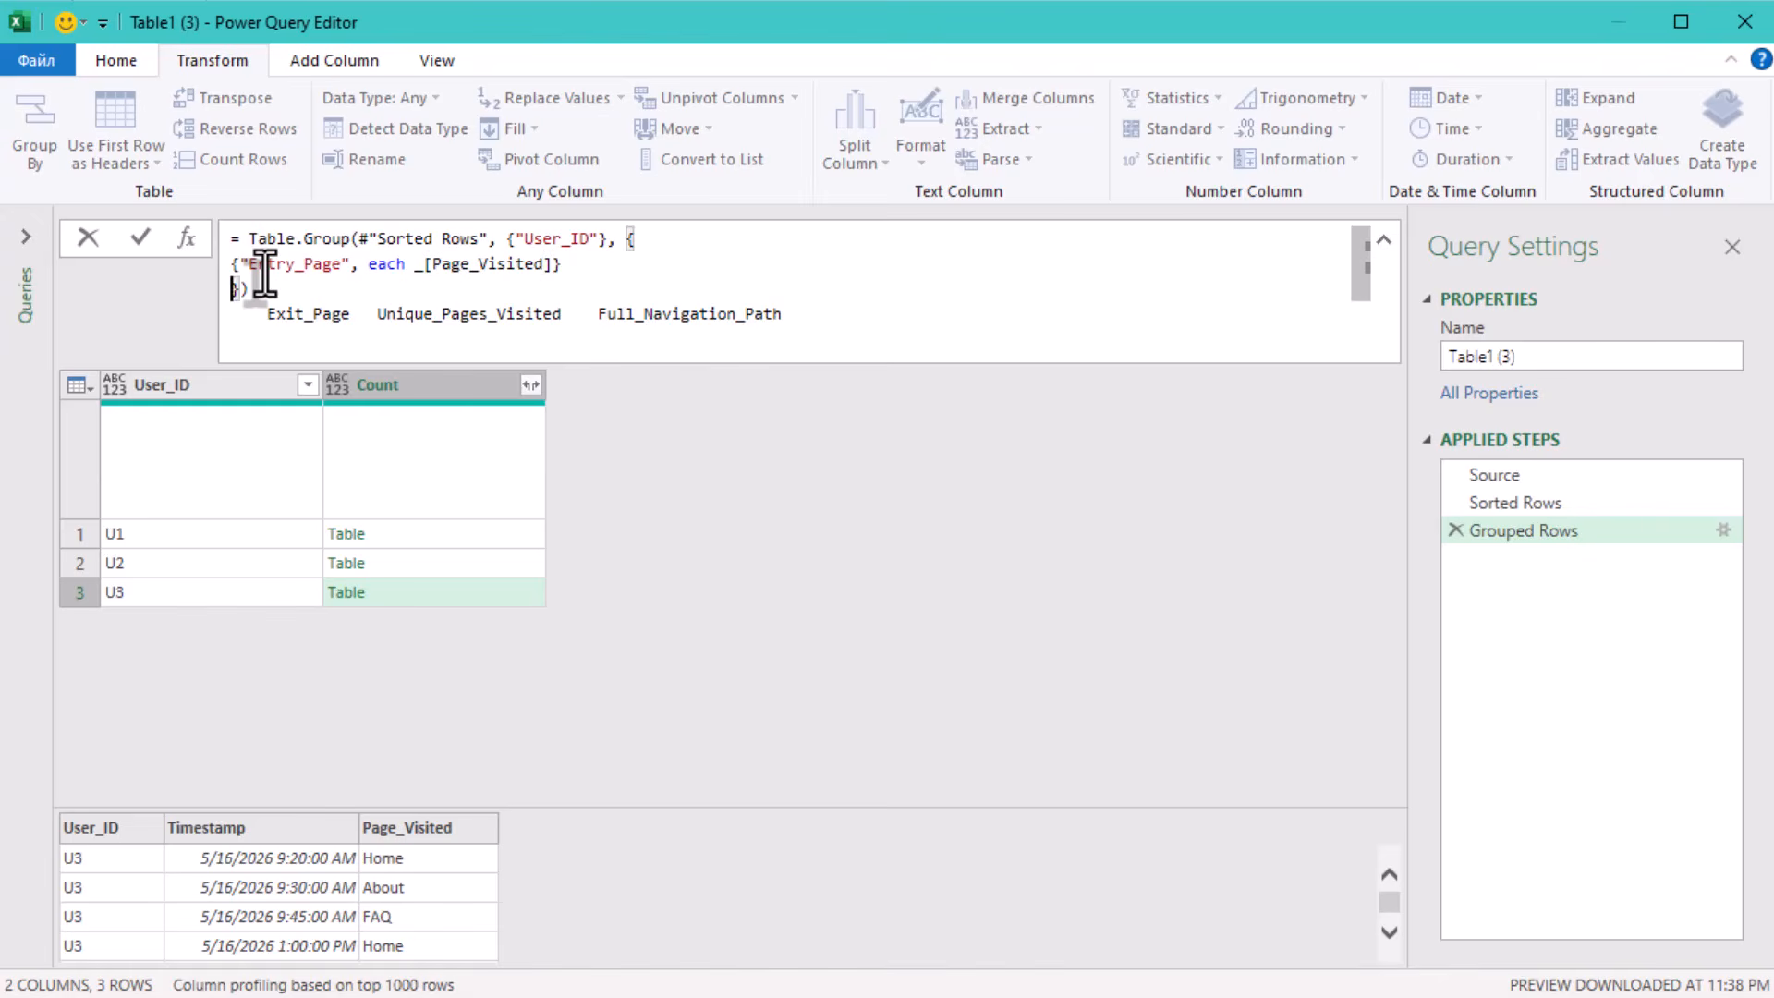
{"action": "key", "text": "End"}
{"action": "key", "text": "shift+Home"}
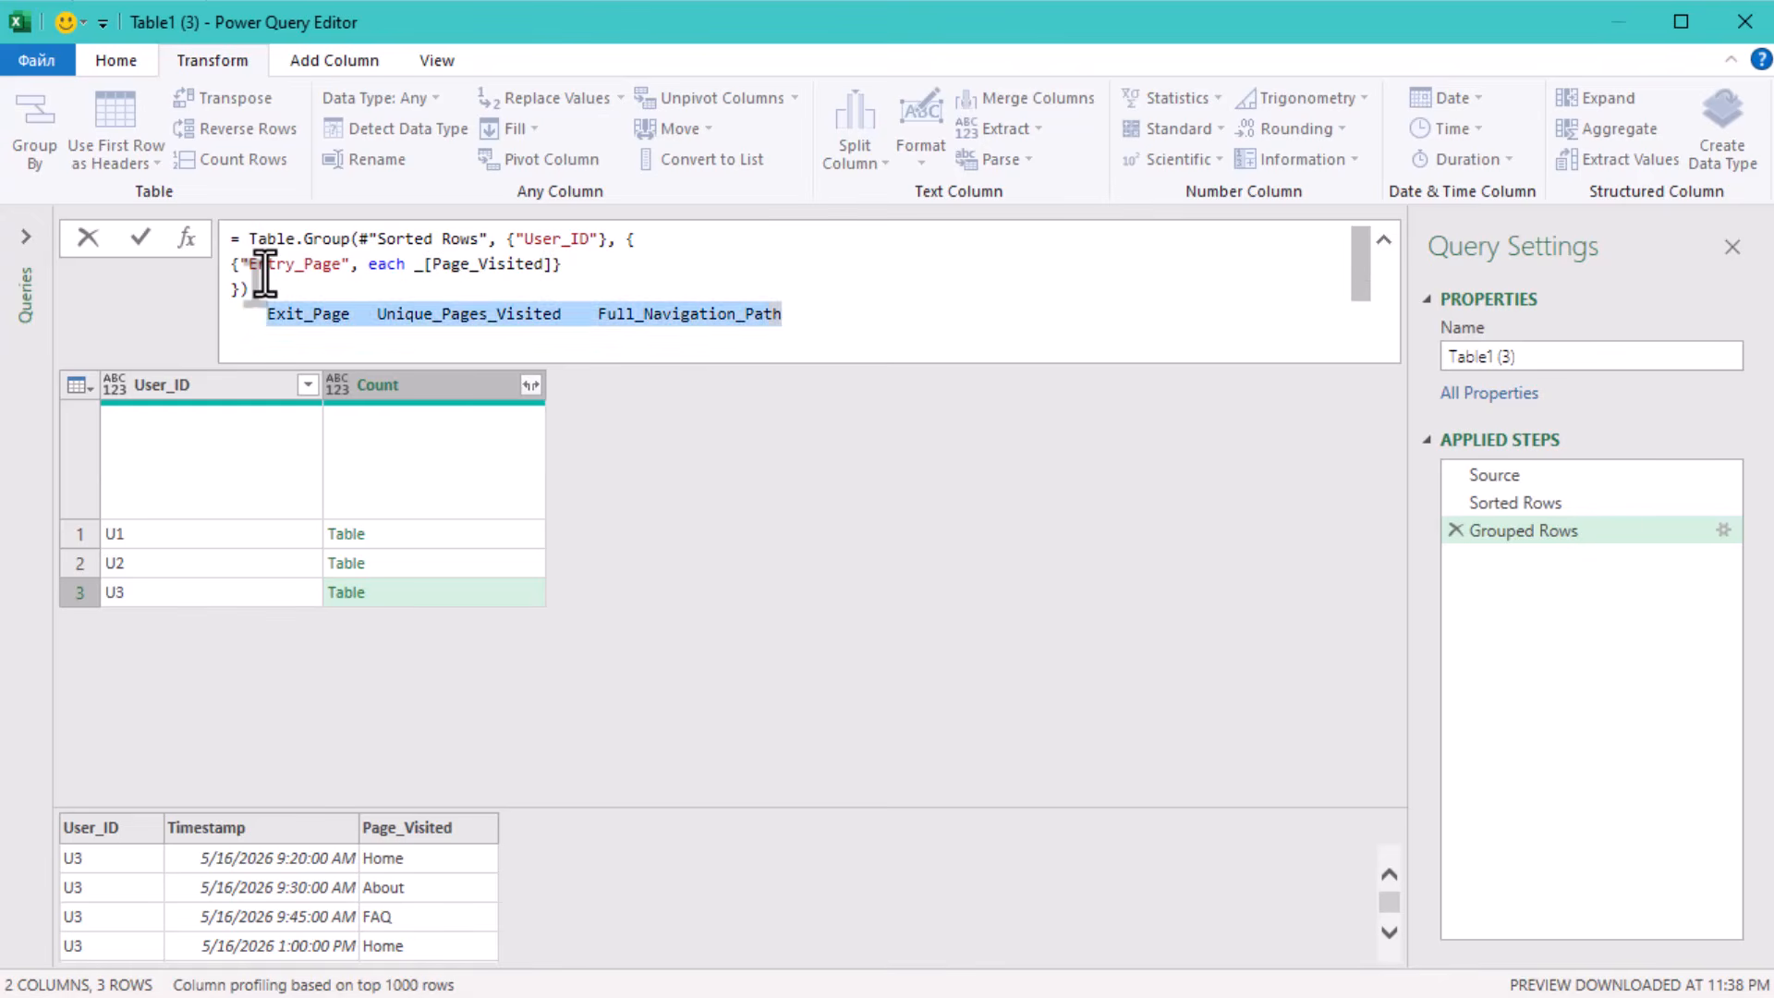
{"action": "key", "text": "BackSpace"}
{"action": "key", "text": "Return"}
Preview the nested Entry_Page lists for U1, U2 and U3.
{"action": "left_click", "coordinate": [429, 546]}
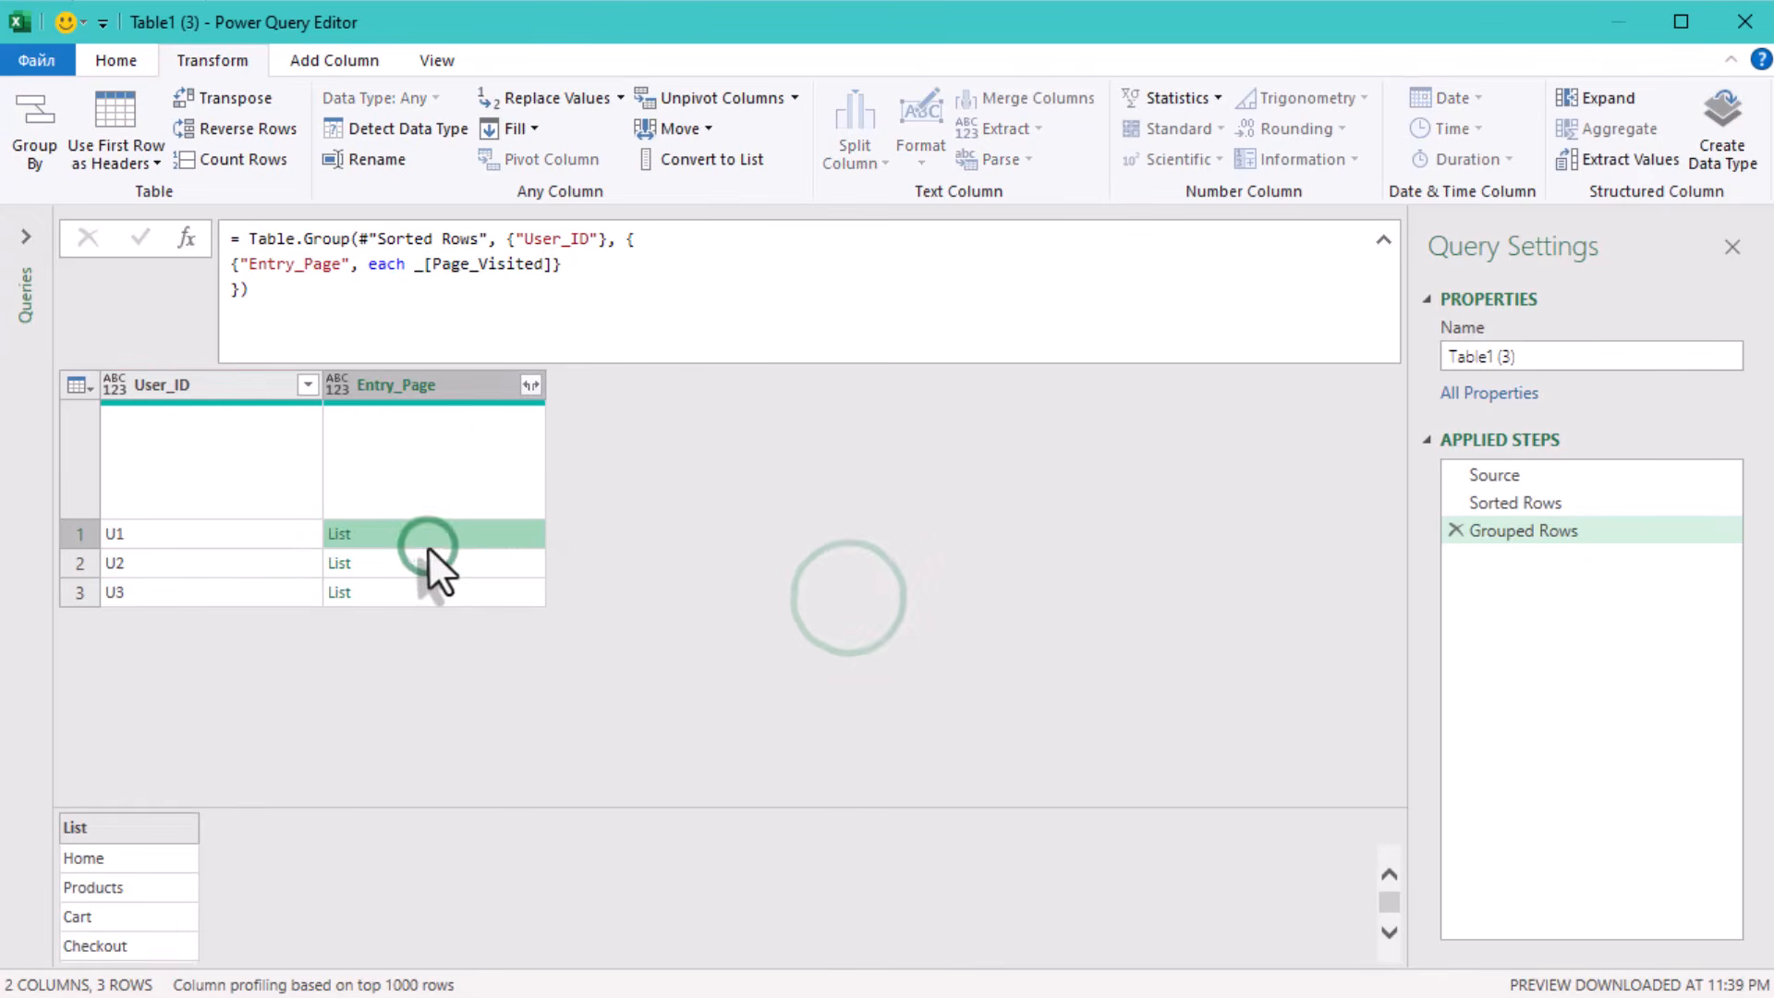
{"action": "left_click", "coordinate": [388, 566]}
{"action": "left_click", "coordinate": [438, 595]}
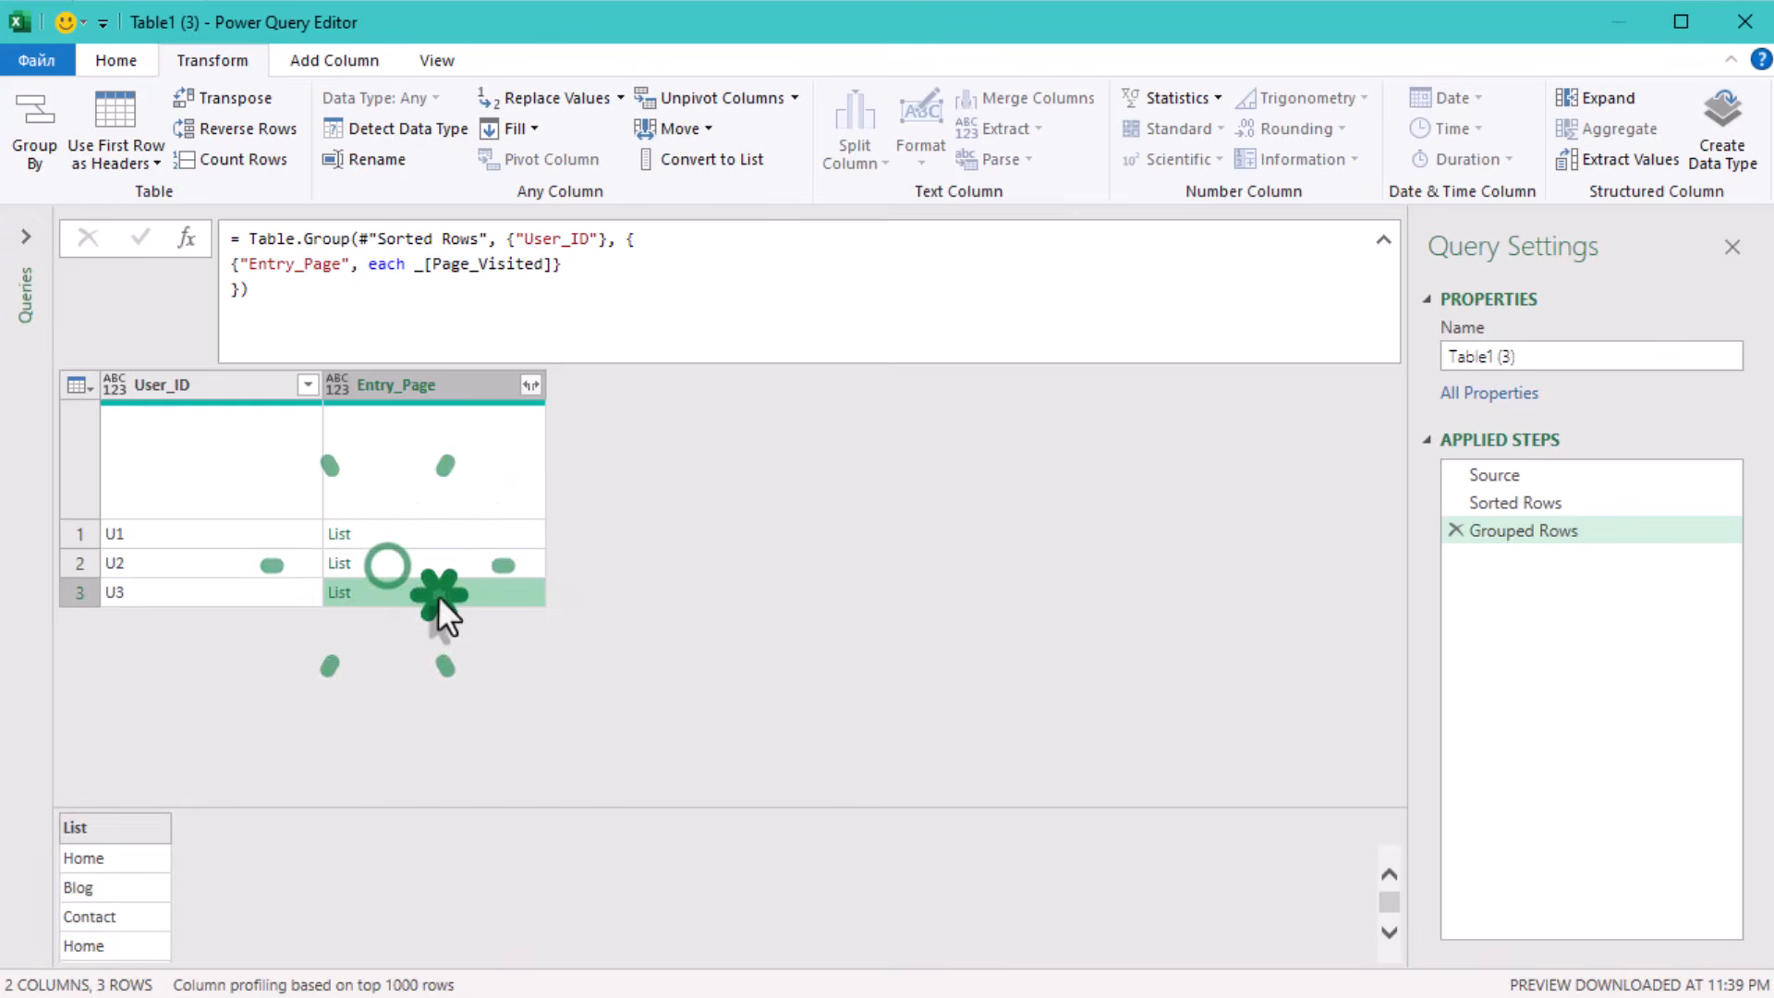
Wrap the Entry_Page aggregation's _[Page_Visited] in List.First( ), apply the formula, and check the U1 value.
{"action": "left_click", "coordinate": [414, 266]}
{"action": "type", "text": "List.Foi"}
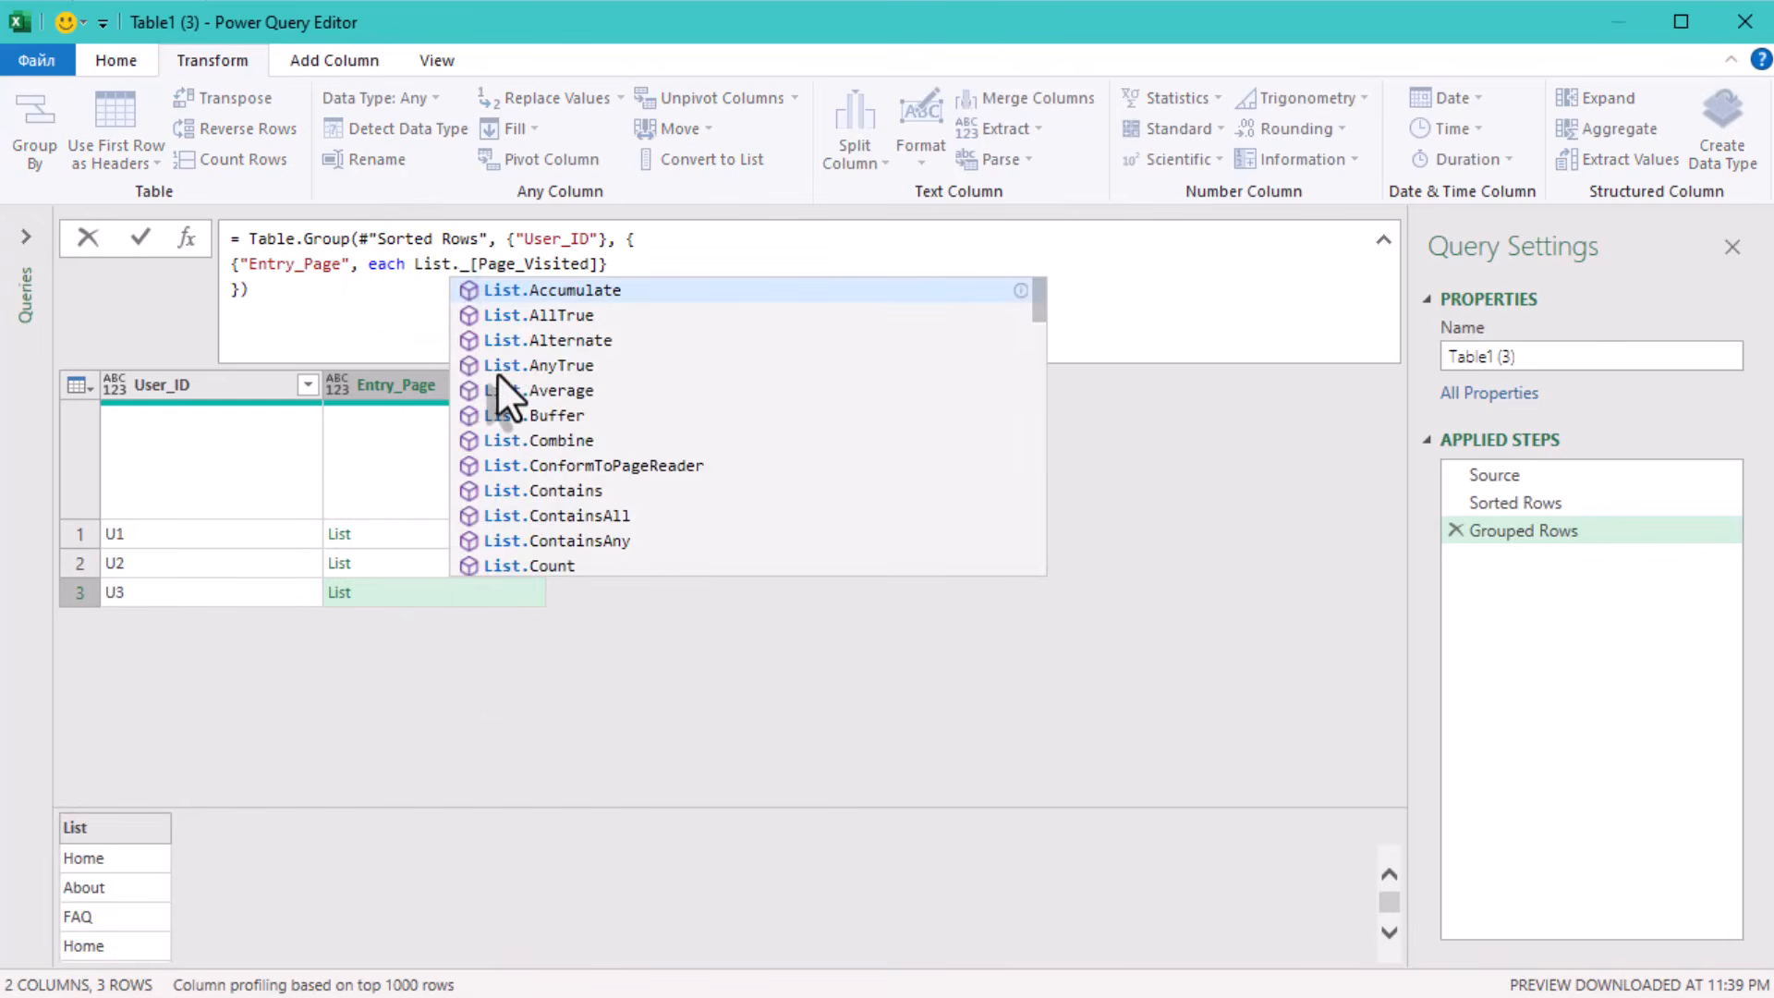
{"action": "key", "text": "BackSpace"}
{"action": "key", "text": "BackSpace"}
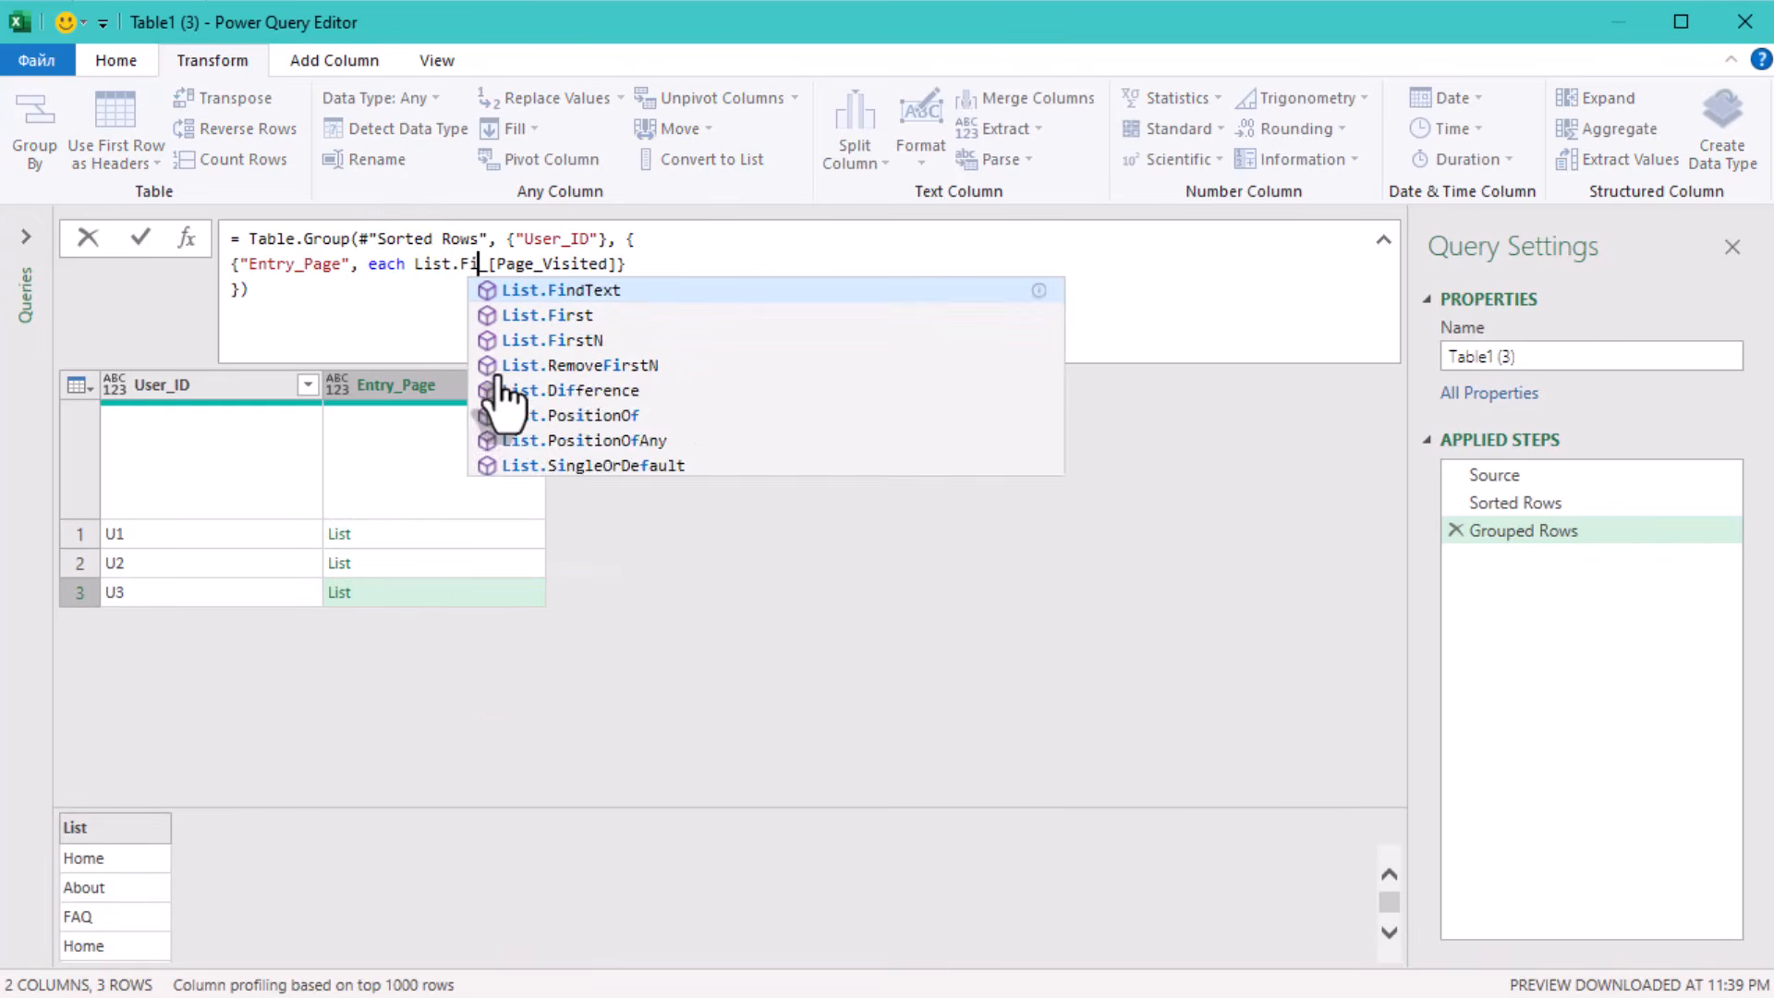
{"action": "type", "text": "irst("}
{"action": "key", "text": "End"}
{"action": "key", "text": "Left"}
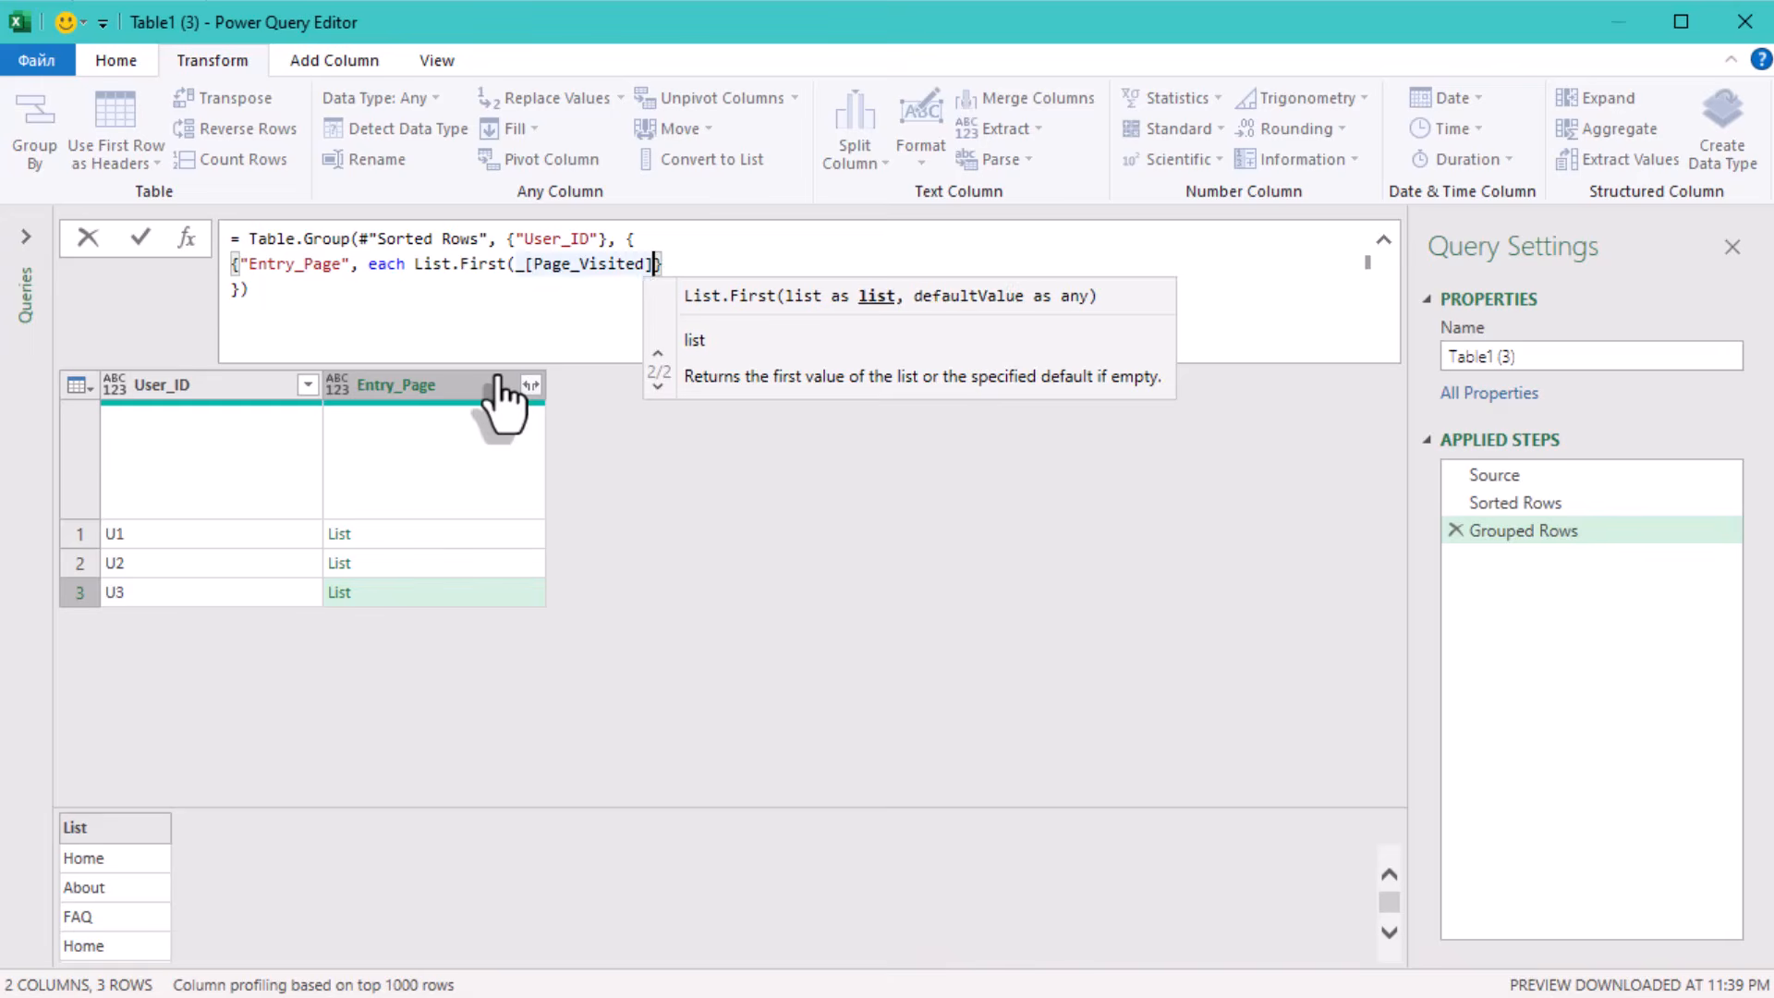
{"action": "type", "text": ")"}
{"action": "left_click", "coordinate": [587, 790]}
{"action": "left_click", "coordinate": [458, 536]}
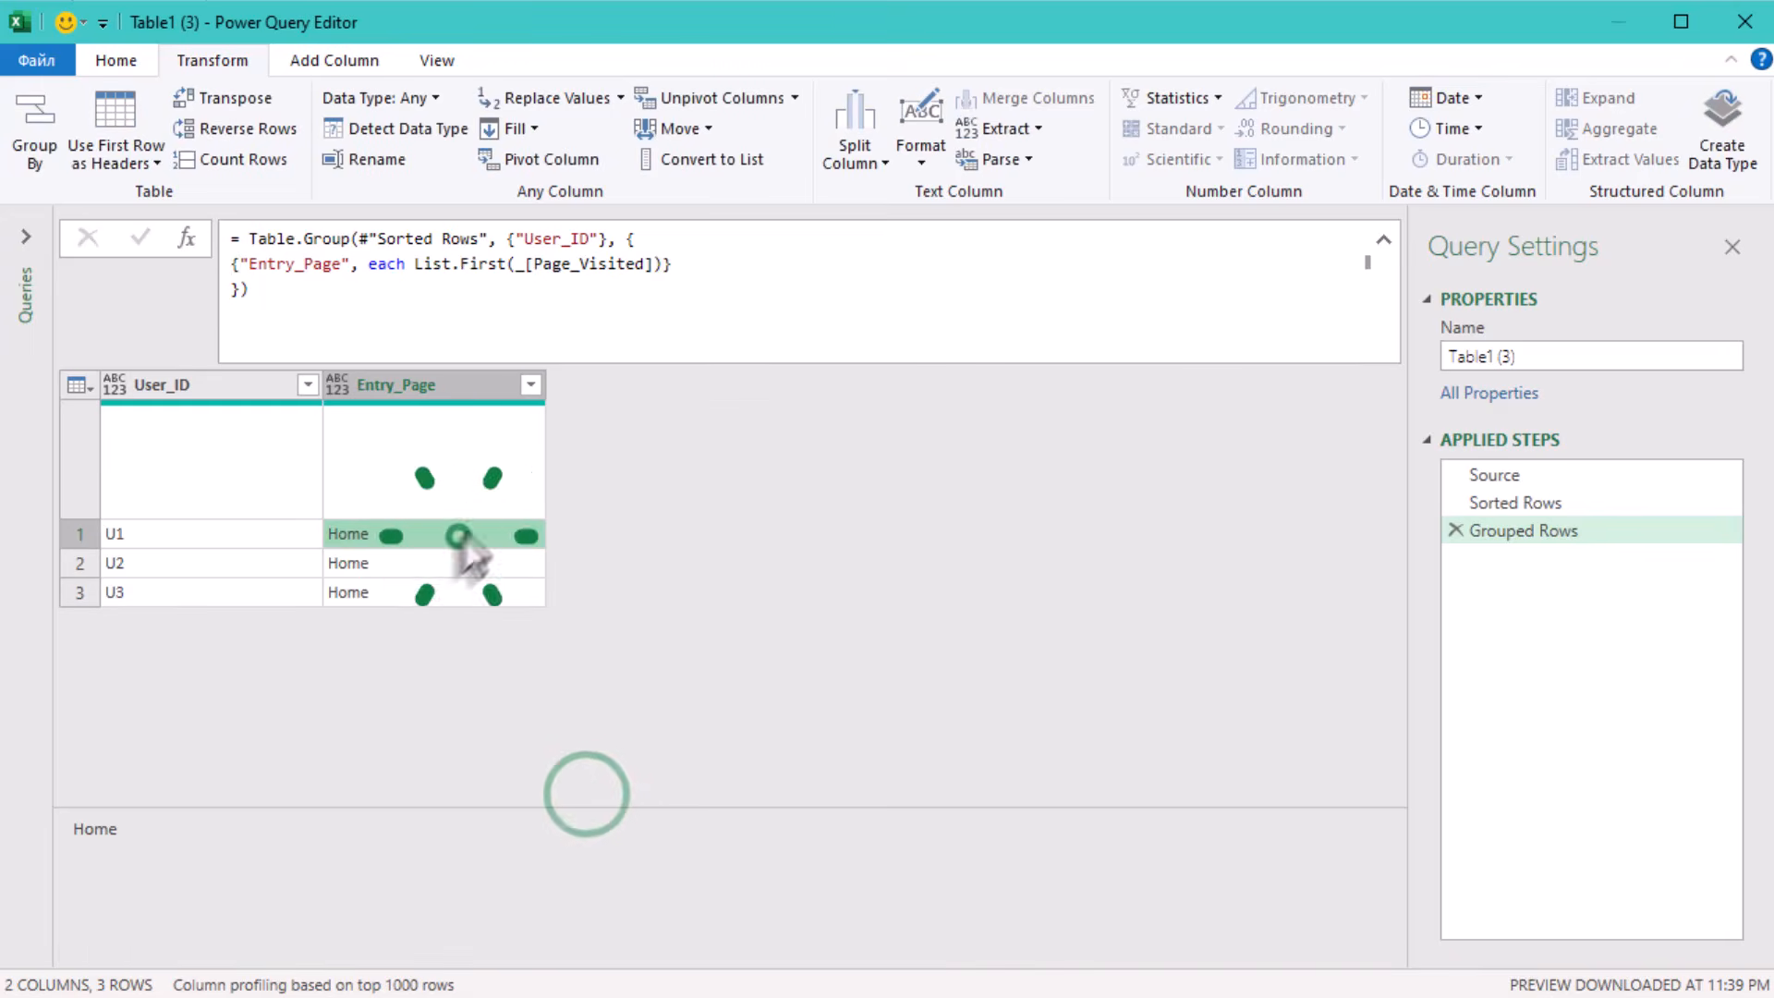
Add a comma after the Entry_Page aggregation and paste the remaining header names on a new line below it.
{"action": "left_click", "coordinate": [719, 261]}
{"action": "type", "text": ","}
{"action": "key", "text": "Return"}
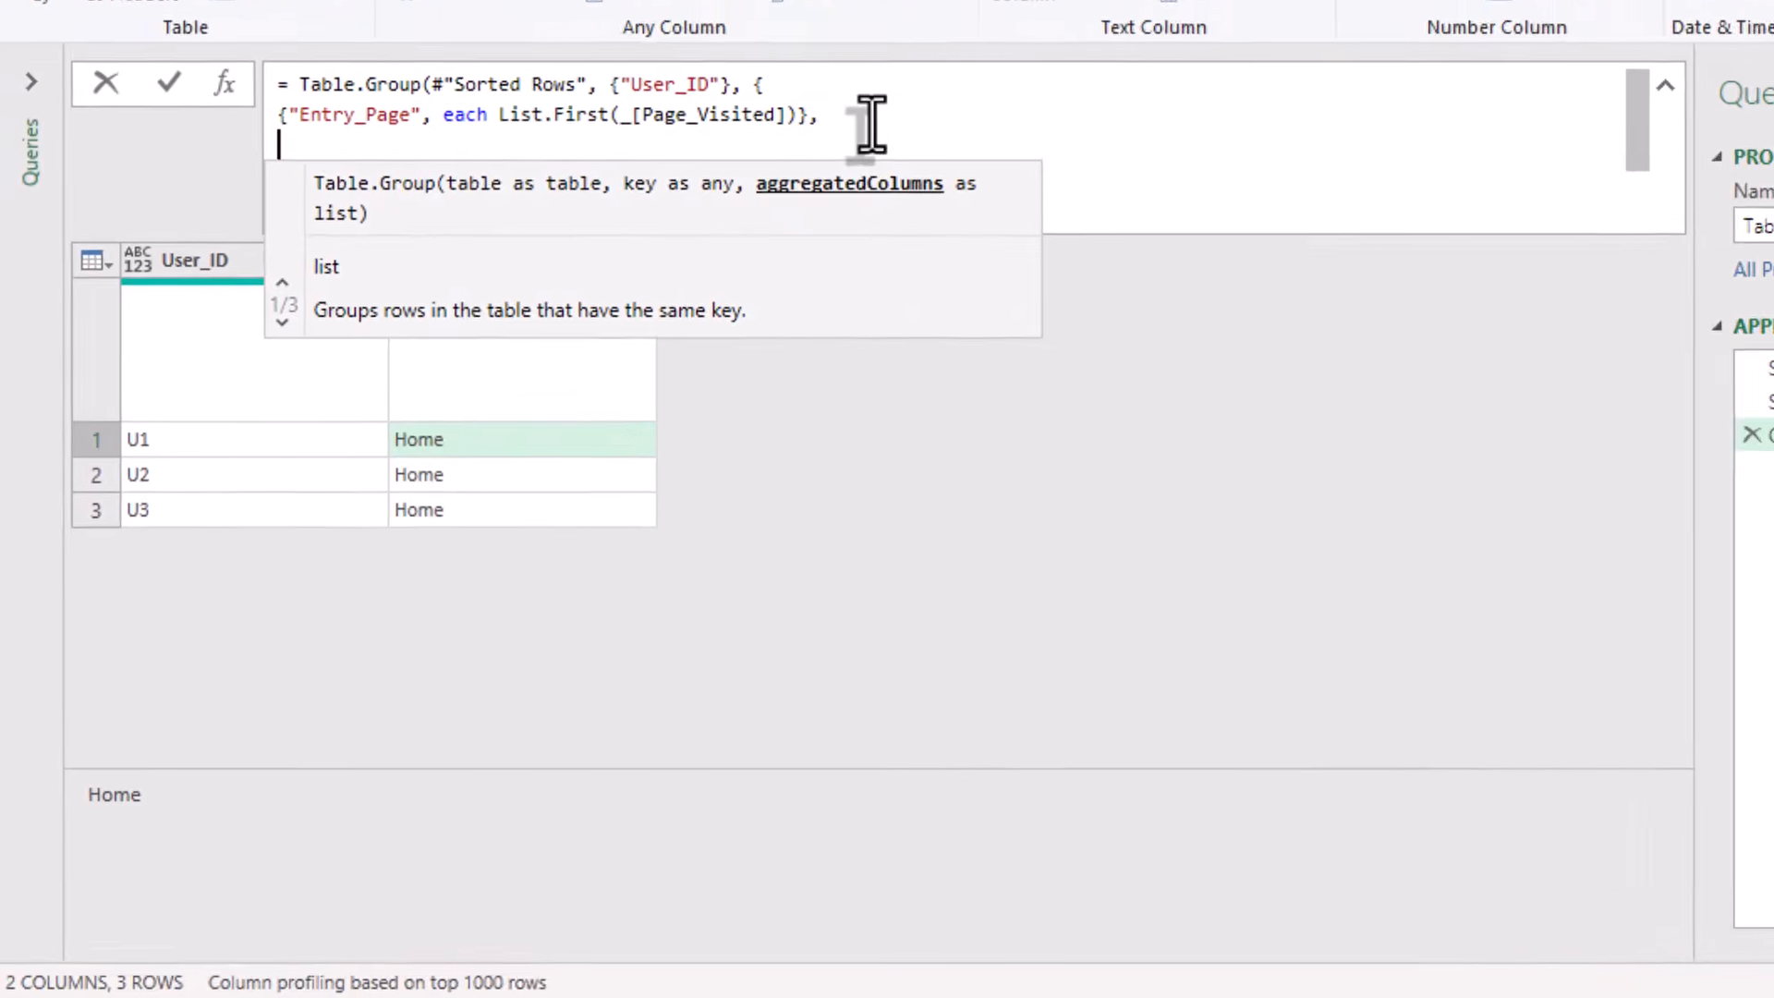
{"action": "key", "text": "ctrl+v"}
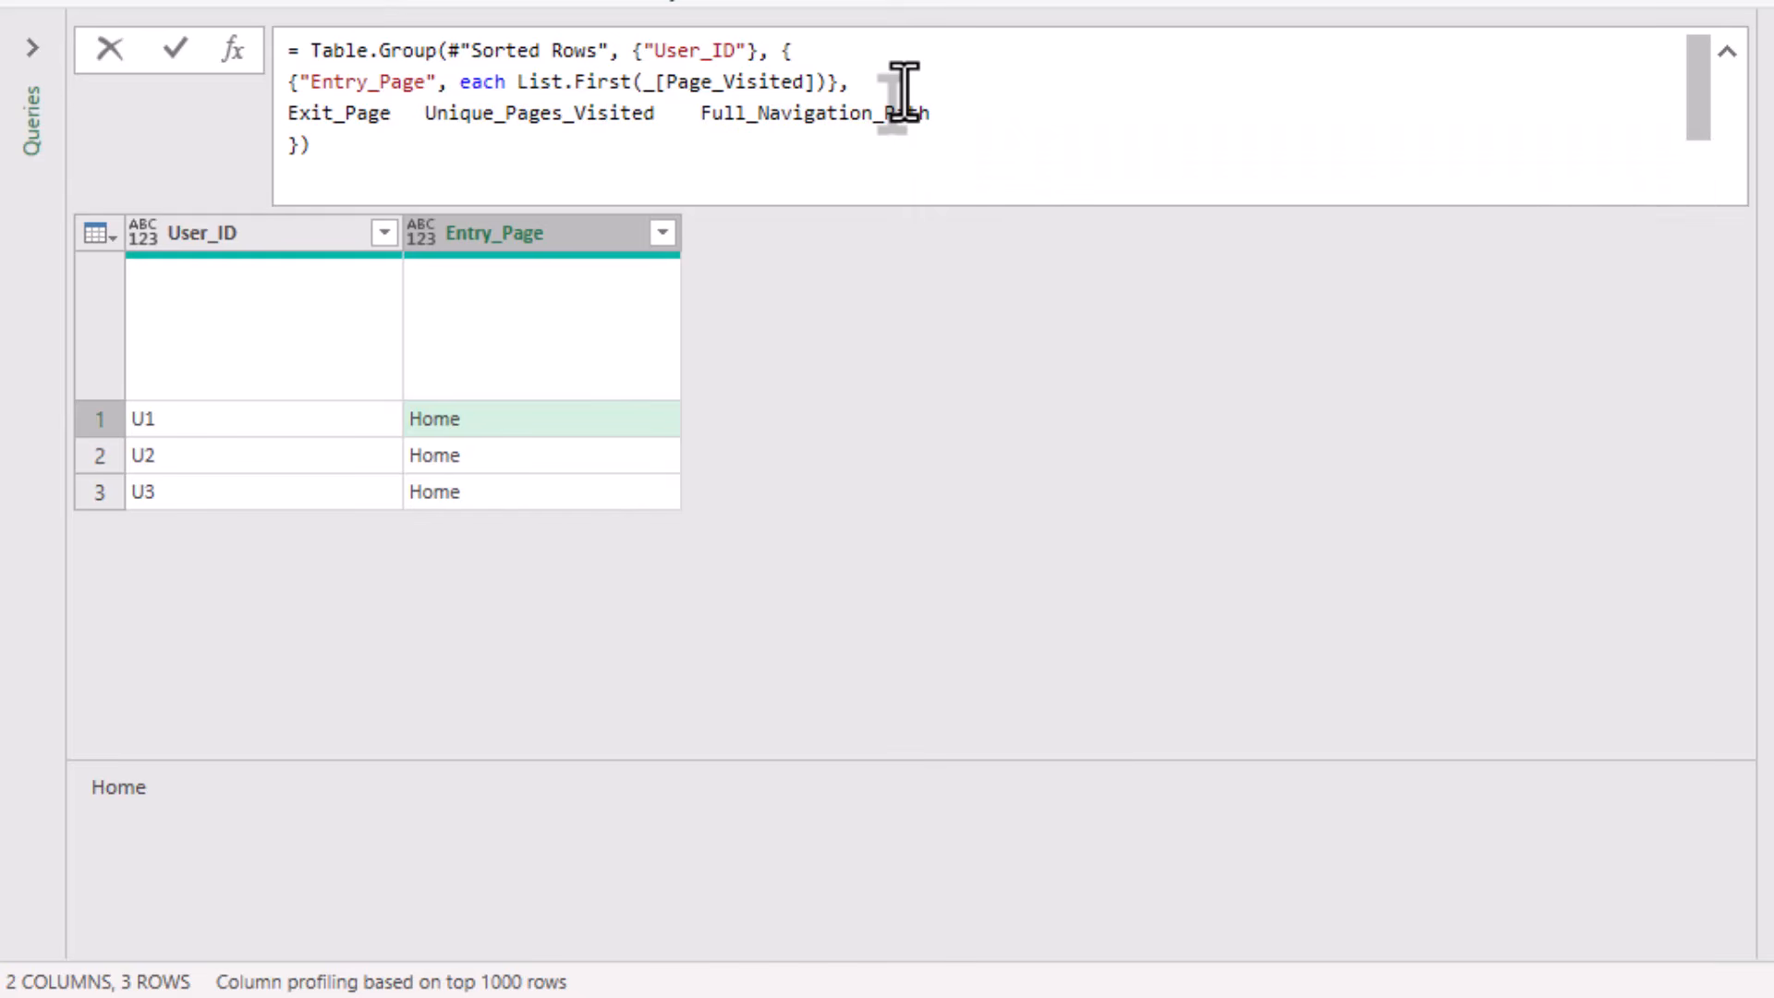
Duplicate the Entry_Page aggregation in front of the remaining header names on the next line.
{"action": "key", "text": "shift+Home"}
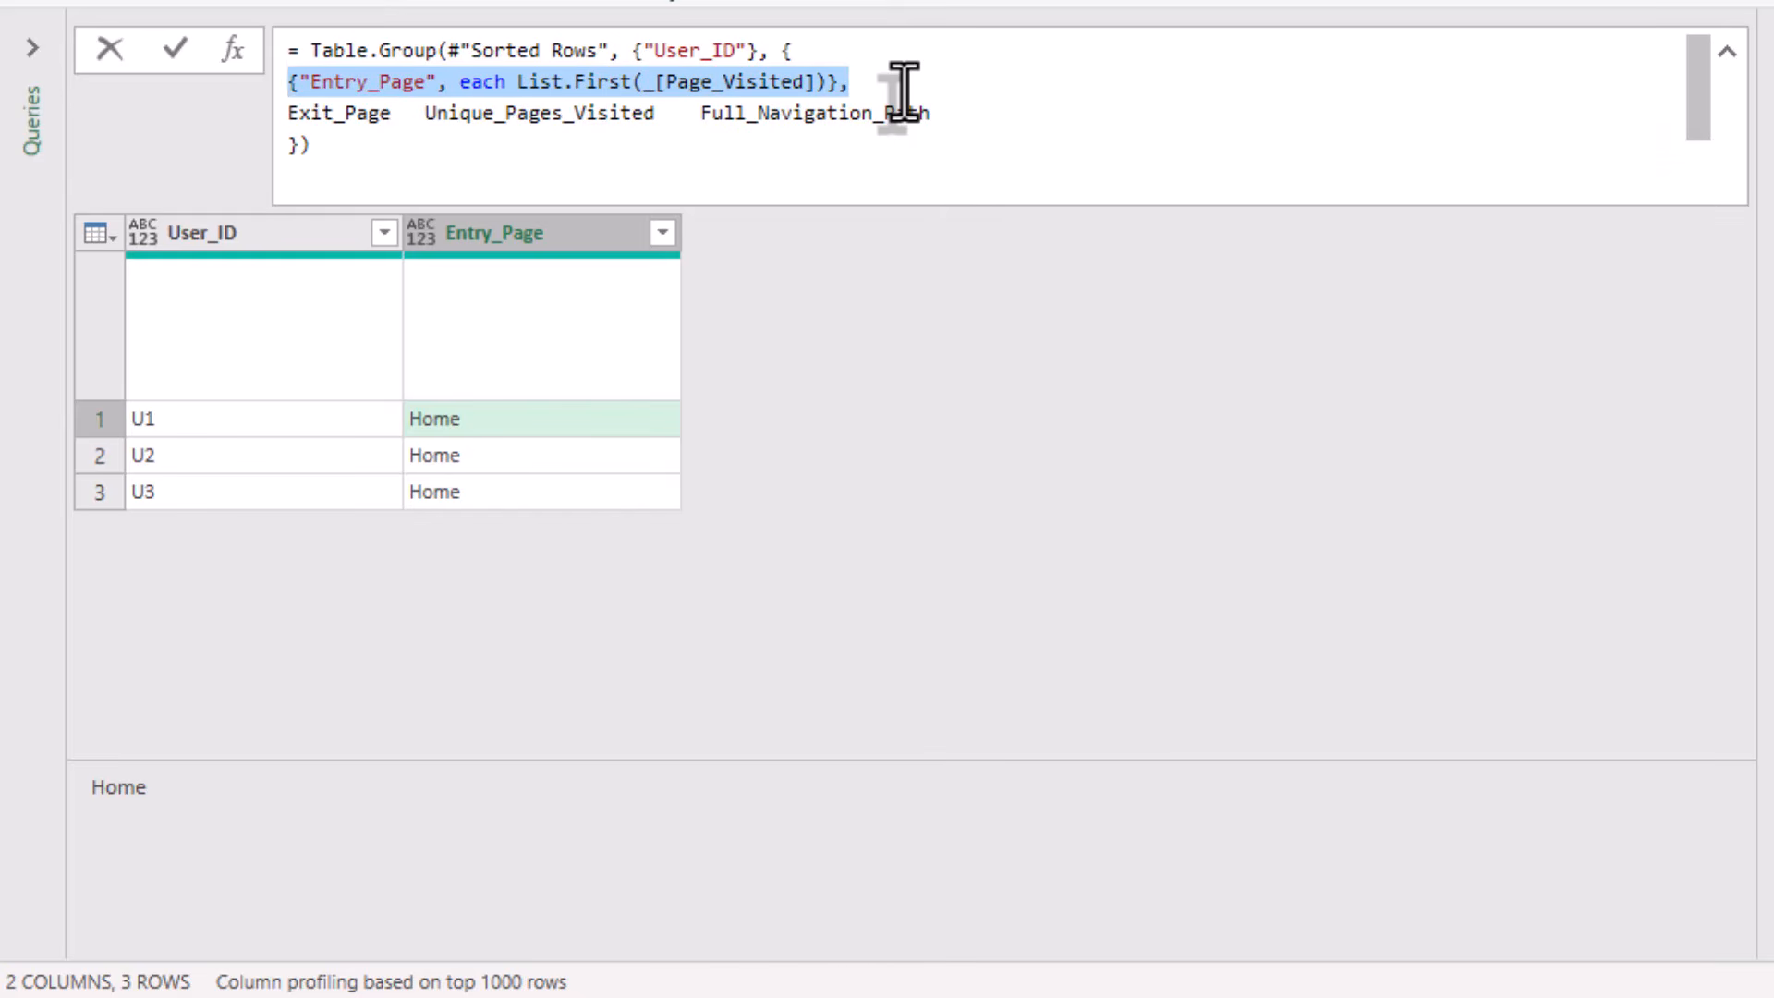
{"action": "key", "text": "ctrl+c"}
{"action": "key", "text": "Down"}
{"action": "key", "text": "Home"}
{"action": "key", "text": "ctrl+v"}
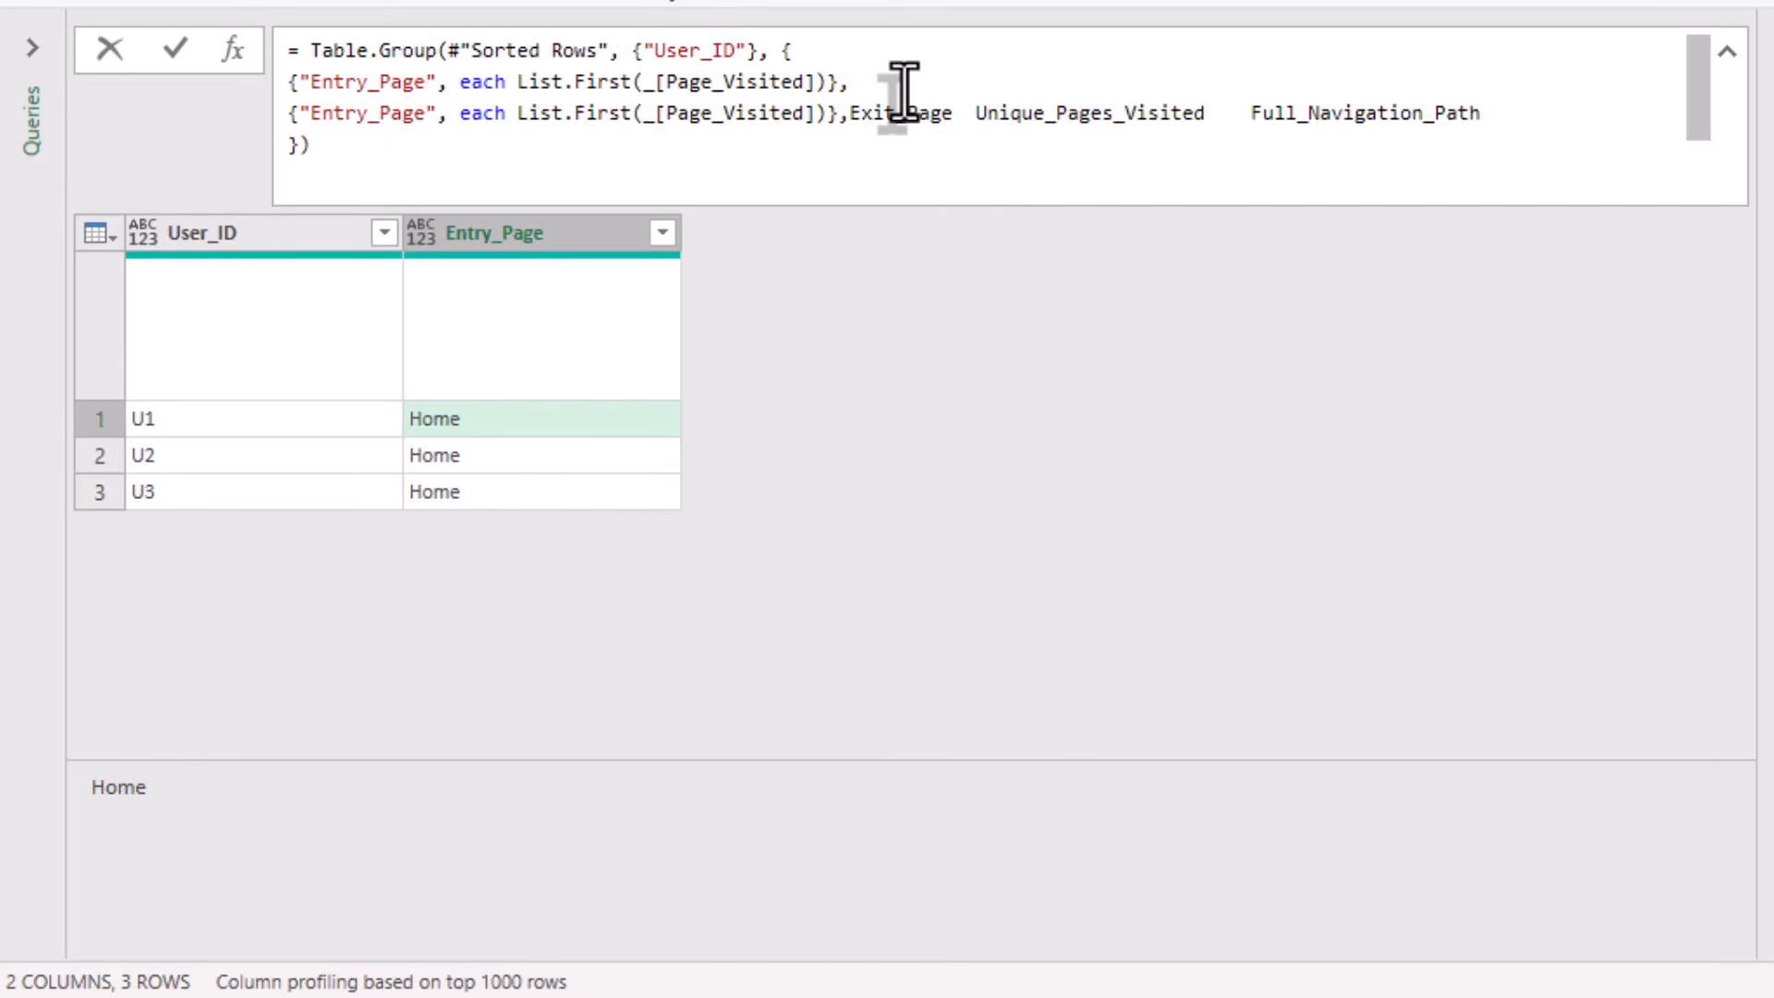
Move the Exit_Page header text into the duplicated aggregation in place of Entry_Page.
{"action": "key", "text": "shift+Right"}
{"action": "key", "text": "shift+Right"}
{"action": "key", "text": "shift+Right"}
{"action": "key", "text": "shift+Right"}
{"action": "key", "text": "shift+Right"}
{"action": "key", "text": "shift+Right"}
{"action": "key", "text": "shift+Right"}
{"action": "key", "text": "shift+Right"}
{"action": "key", "text": "shift+Right"}
{"action": "key", "text": "BackSpace"}
{"action": "key", "text": "Home"}
{"action": "key", "text": "Right"}
{"action": "key", "text": "Right"}
{"action": "key", "text": "shift+Right"}
{"action": "key", "text": "shift+Right"}
{"action": "key", "text": "shift+Right"}
{"action": "key", "text": "shift+Right"}
{"action": "key", "text": "shift+Right"}
{"action": "key", "text": "shift+Right"}
{"action": "key", "text": "shift+Right"}
{"action": "key", "text": "shift+Right"}
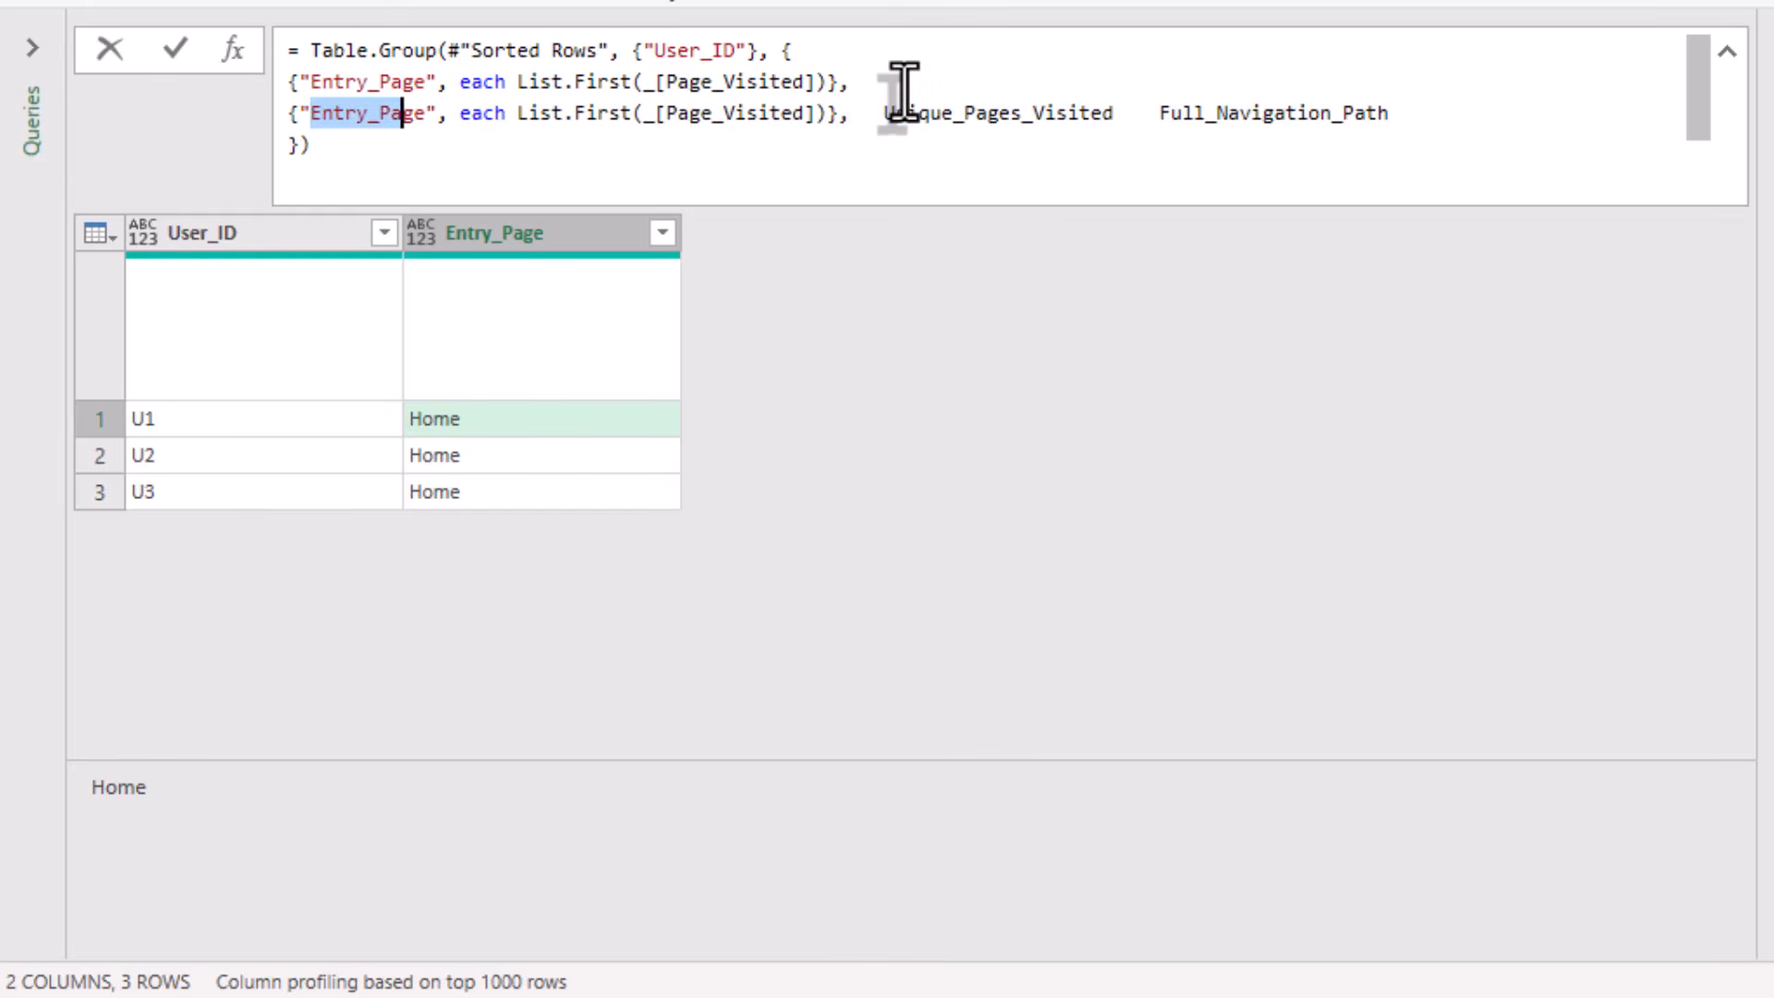
{"action": "key", "text": "shift+Right"}
{"action": "key", "text": "shift+Right"}
{"action": "type", "text": "Exit_Page"}
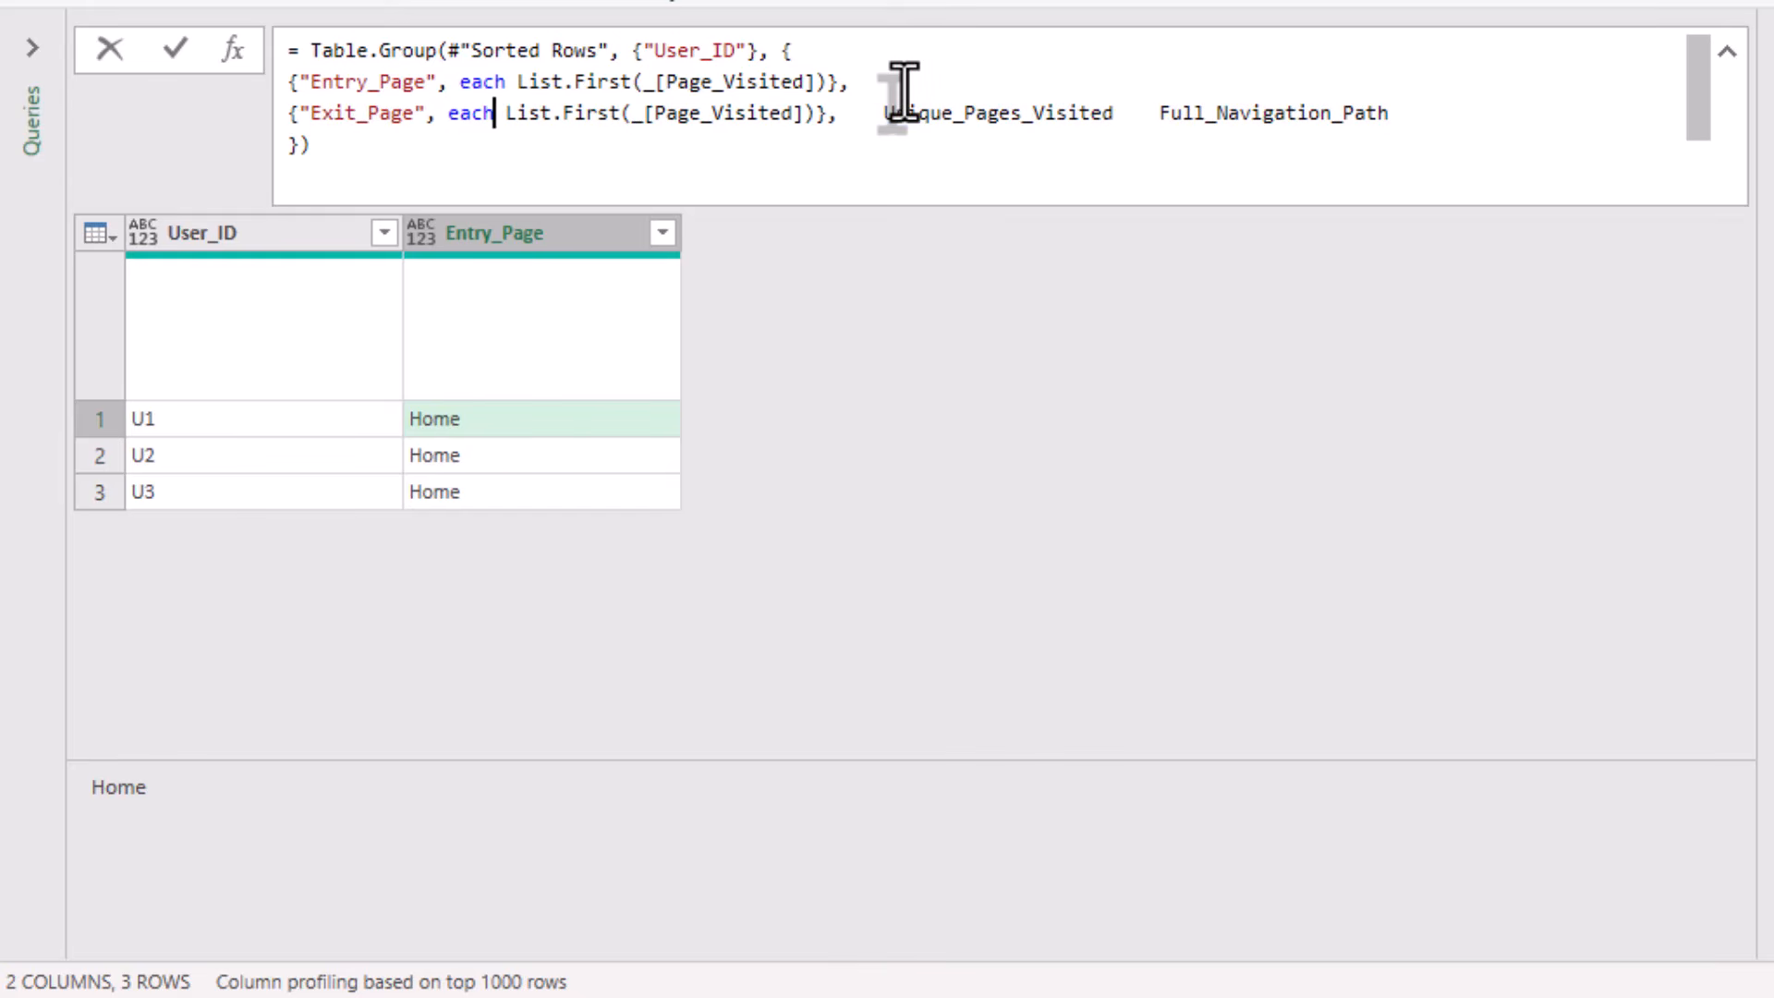
{"action": "type", "text": "LK"}
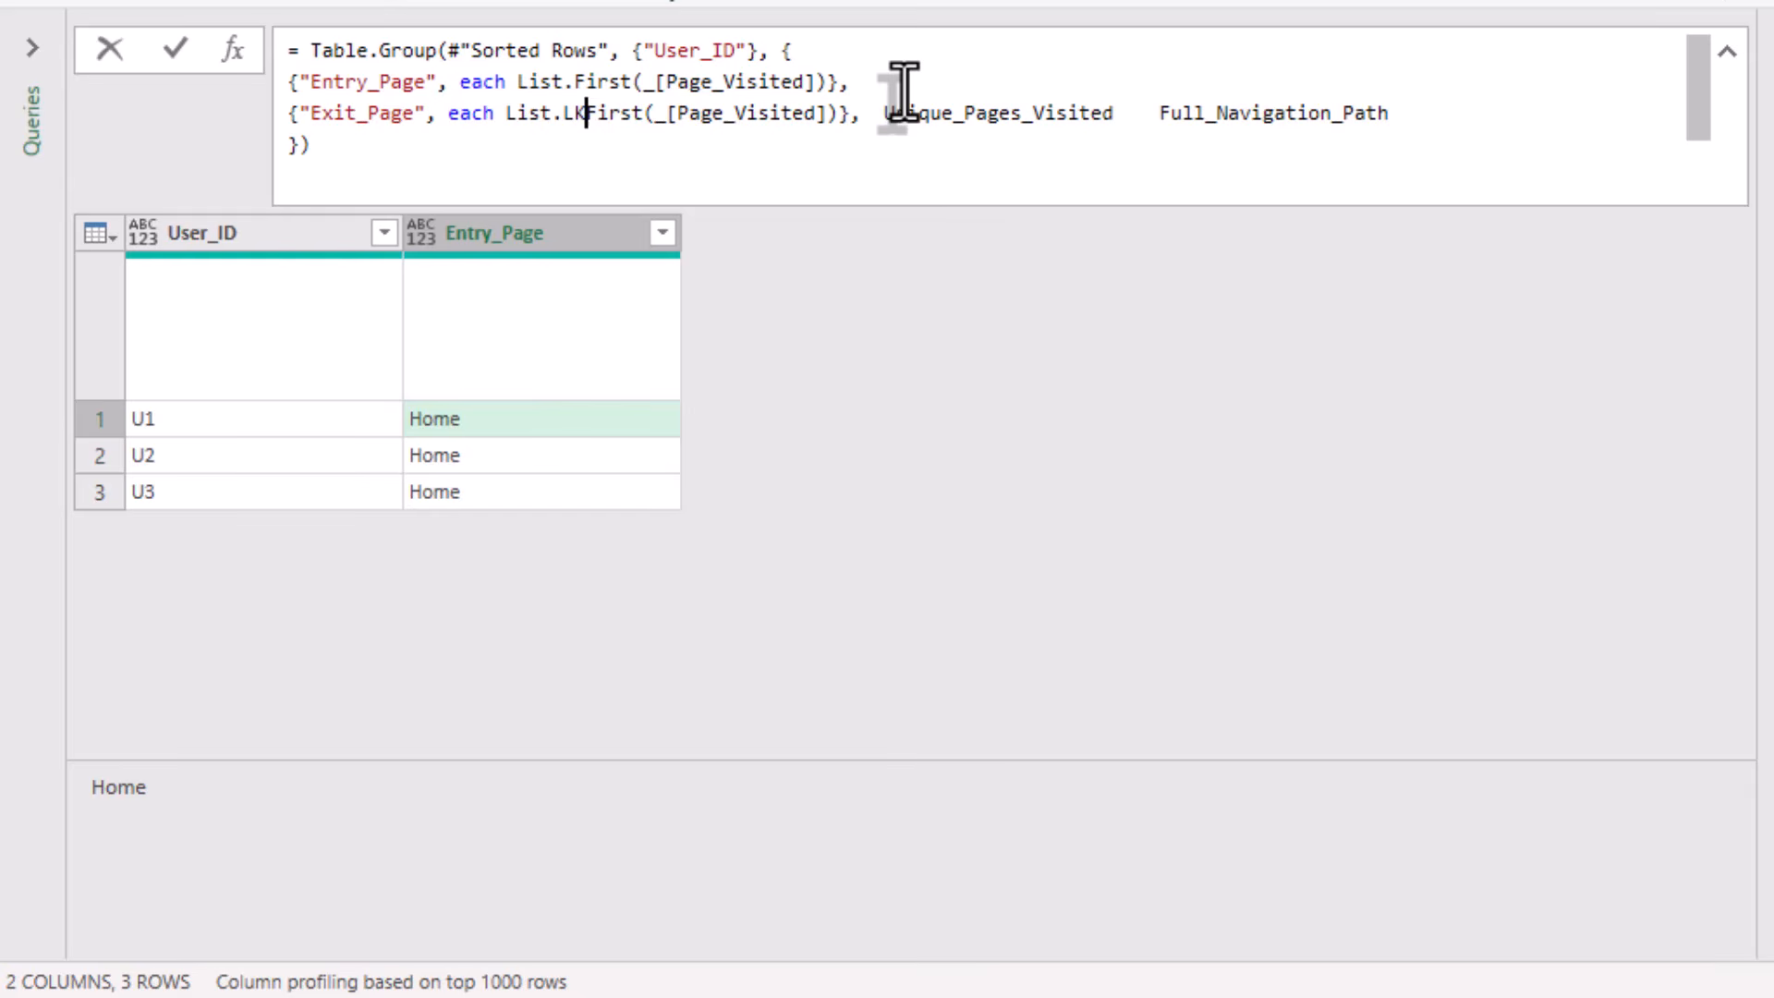
Change the Exit_Page aggregation's function to List.Last.
{"action": "key", "text": "BackSpace"}
{"action": "type", "text": "ast"}
{"action": "key", "text": "Delete"}
{"action": "key", "text": "Delete"}
{"action": "key", "text": "Delete"}
{"action": "key", "text": "Delete"}
{"action": "key", "text": "Delete"}
{"action": "key", "text": "Right"}
{"action": "key", "text": "Right"}
{"action": "key", "text": "Right"}
{"action": "key", "text": "Right"}
{"action": "key", "text": "Right"}
{"action": "key", "text": "Right"}
{"action": "key", "text": "Right"}
{"action": "key", "text": "Right"}
{"action": "key", "text": "Right"}
{"action": "key", "text": "Right"}
{"action": "key", "text": "Right"}
{"action": "key", "text": "Right"}
{"action": "key", "text": "Right"}
{"action": "key", "text": "Right"}
{"action": "key", "text": "Right"}
{"action": "key", "text": "Right"}
{"action": "key", "text": "Right"}
{"action": "key", "text": "Right"}
{"action": "key", "text": "Right"}
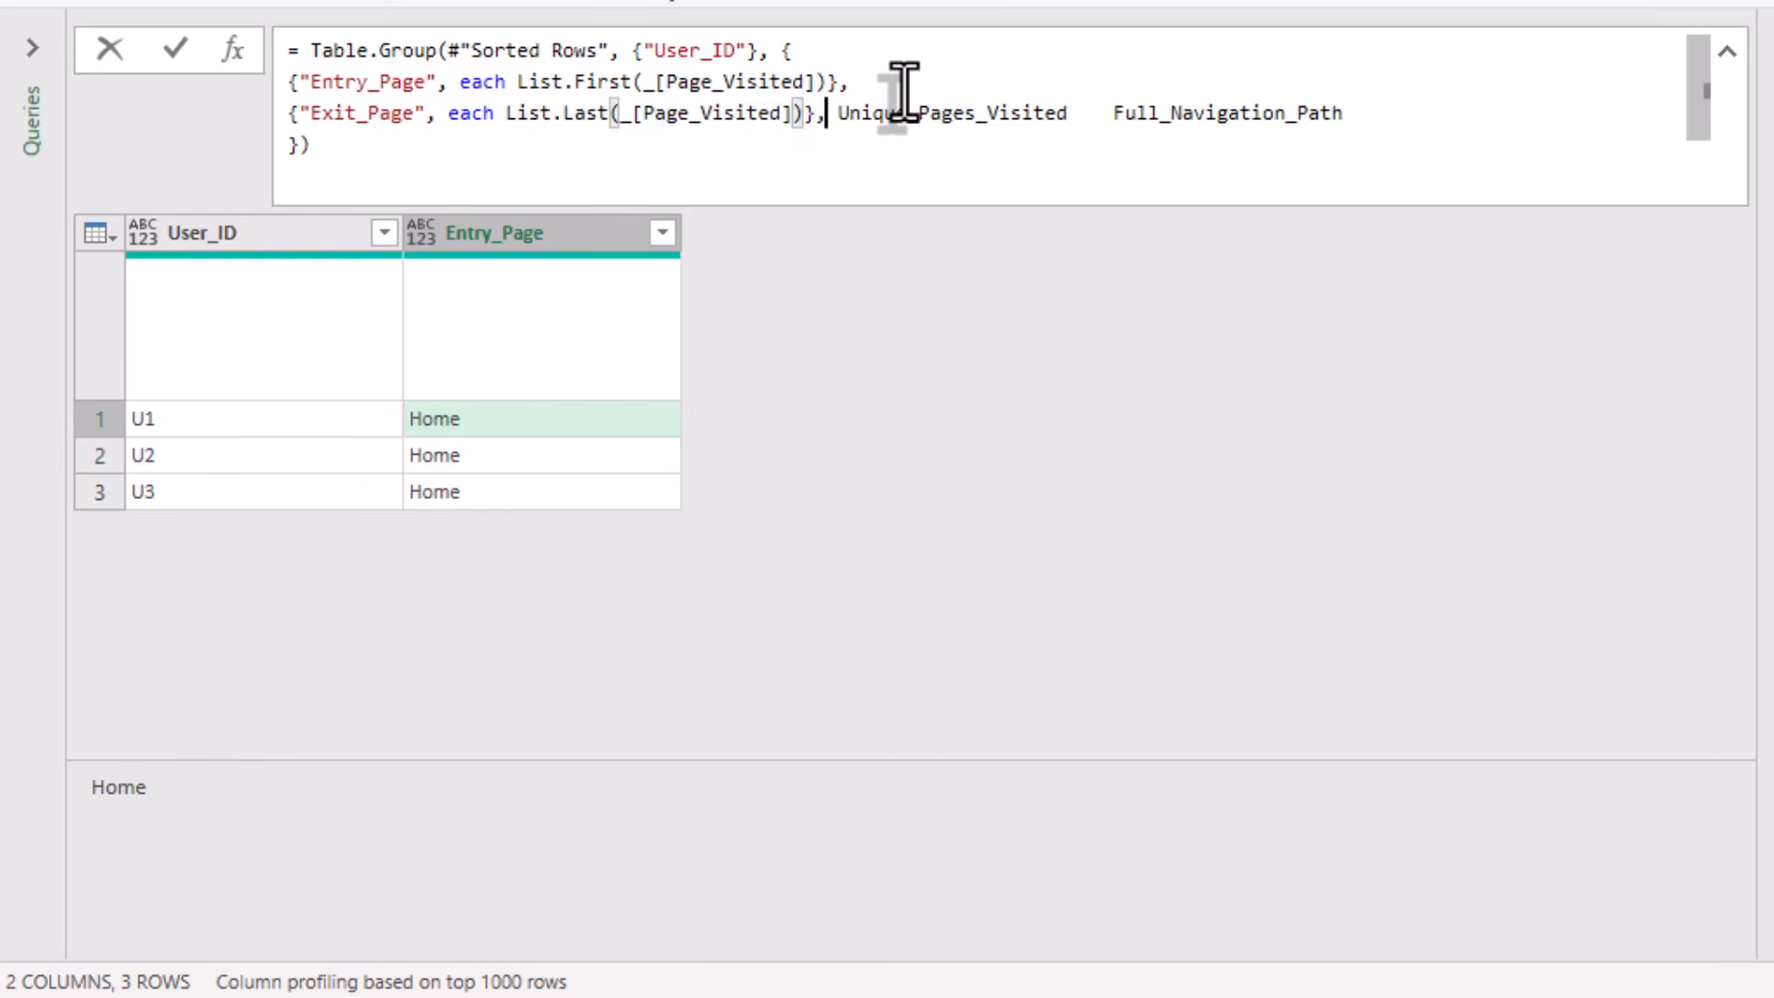
Duplicate the Exit_Page aggregation onto a new line in front of the remaining header names.
{"action": "key", "text": "shift+Home"}
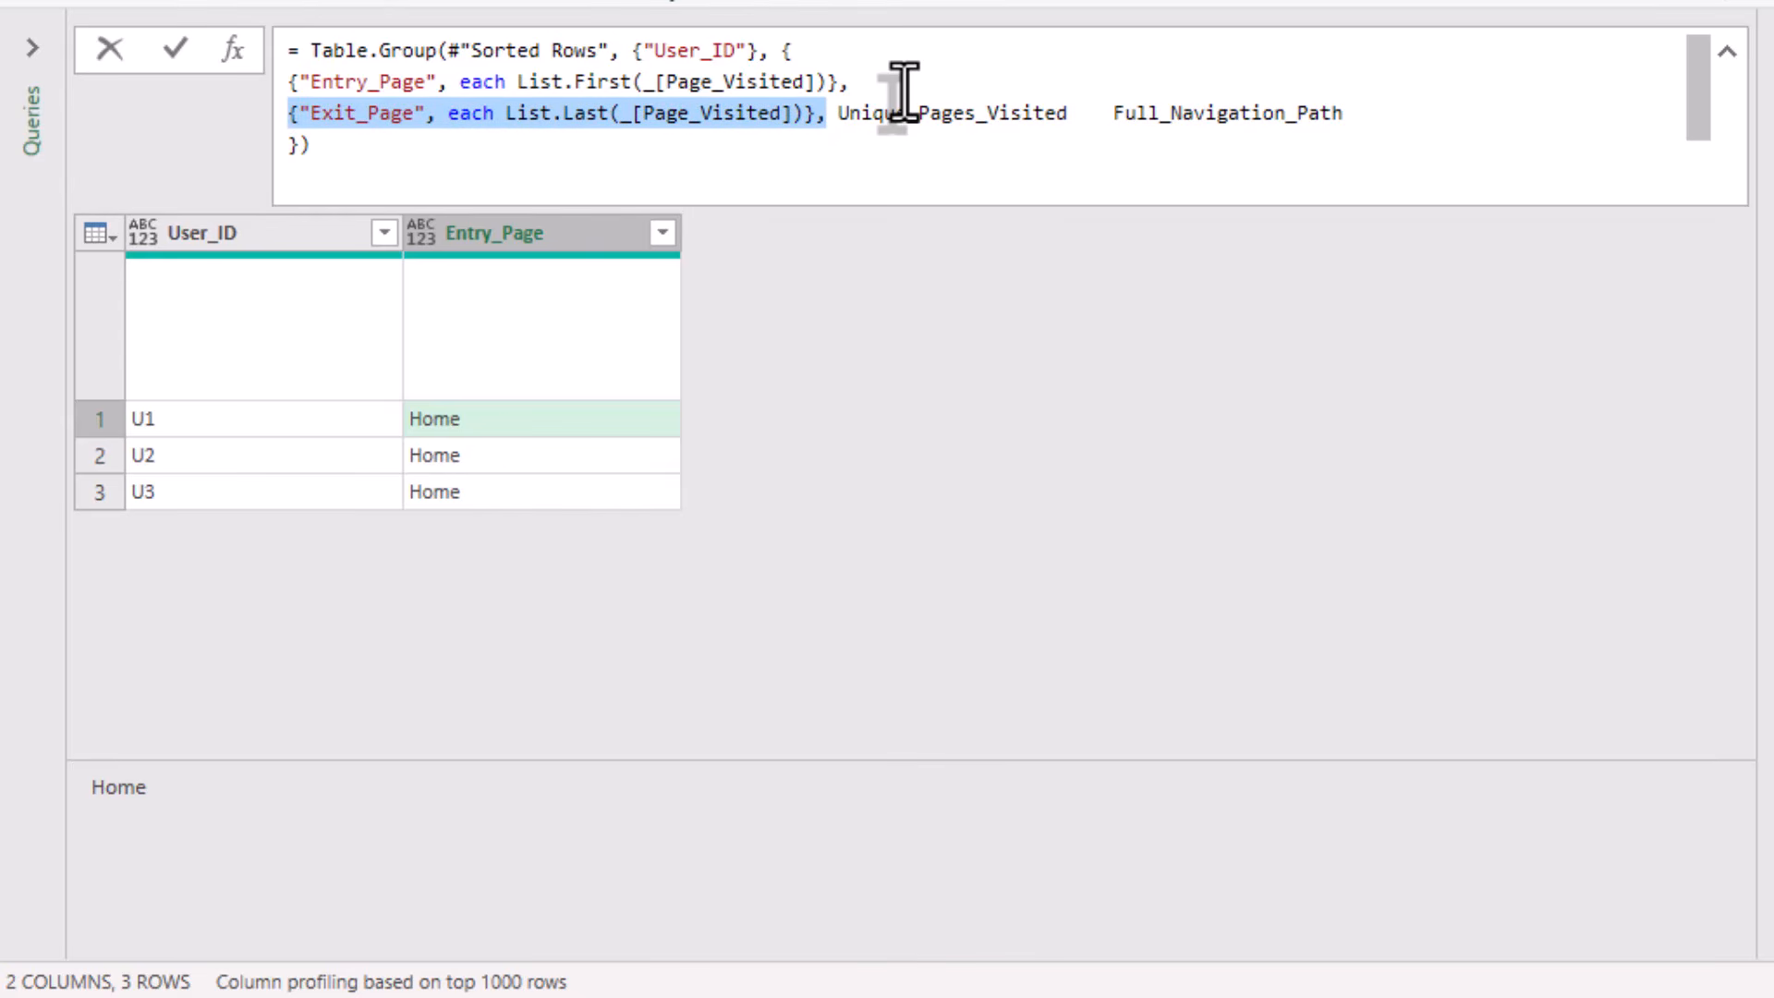
{"action": "key", "text": "Right"}
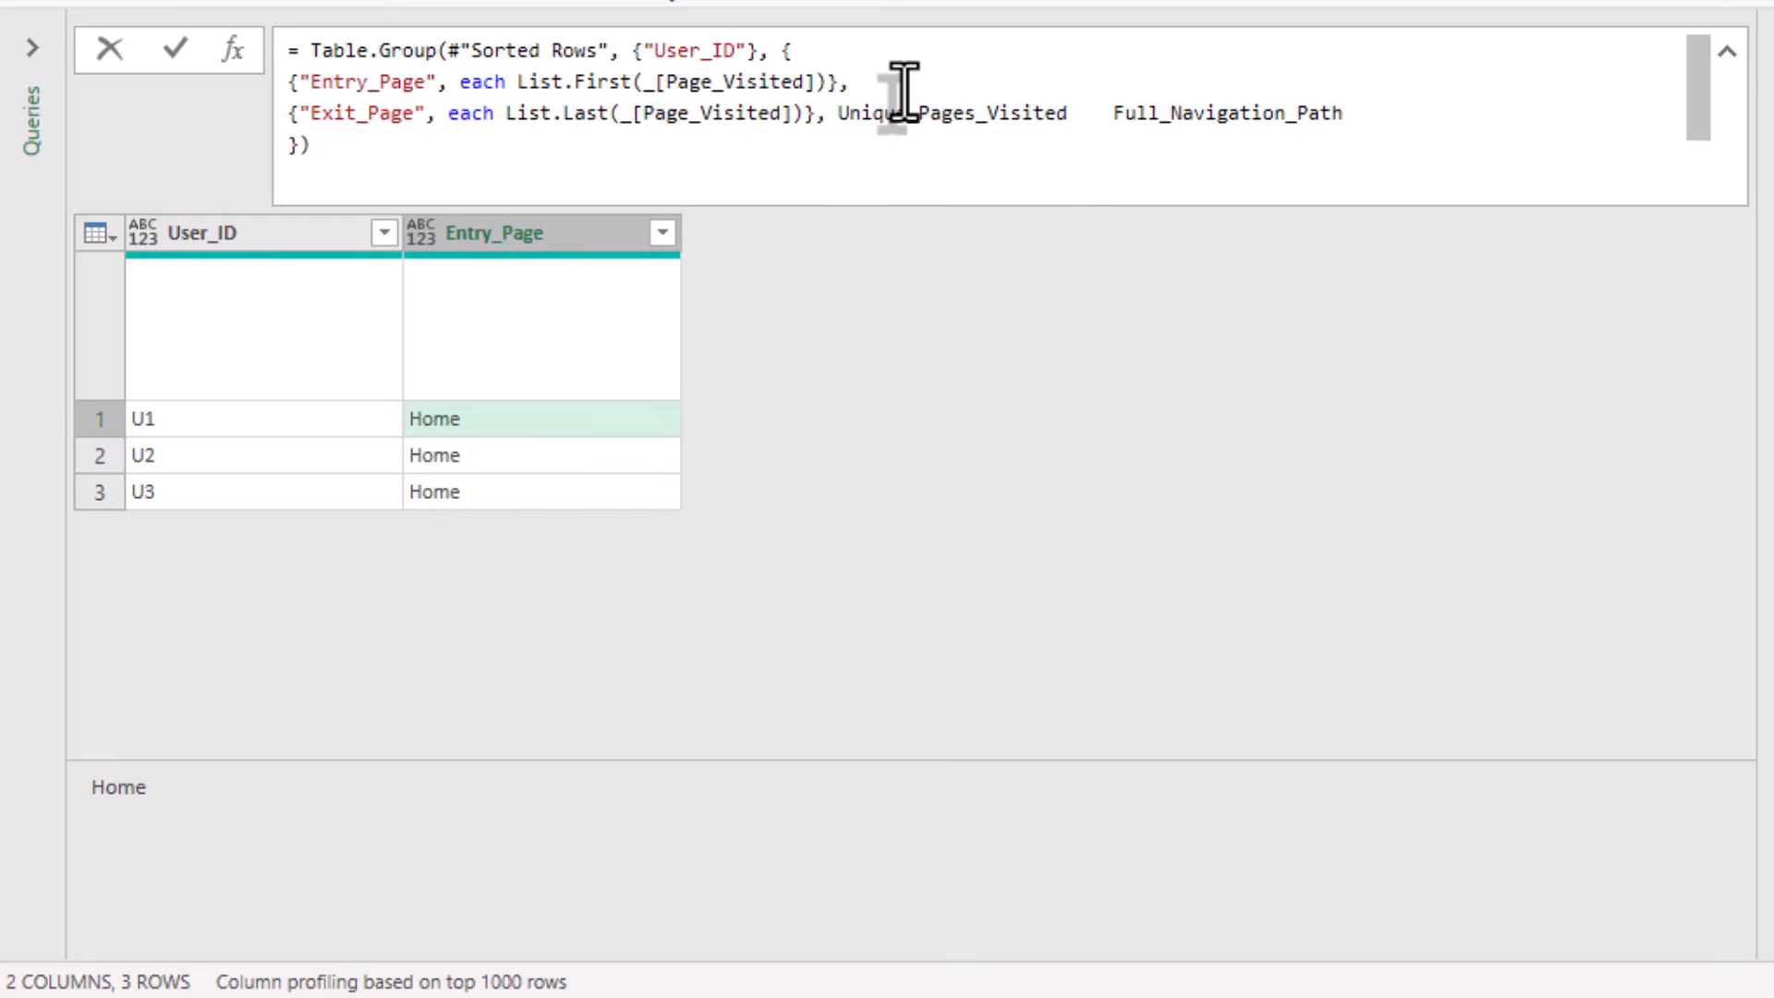
{"action": "key", "text": "Return"}
{"action": "key", "text": "ctrl+v"}
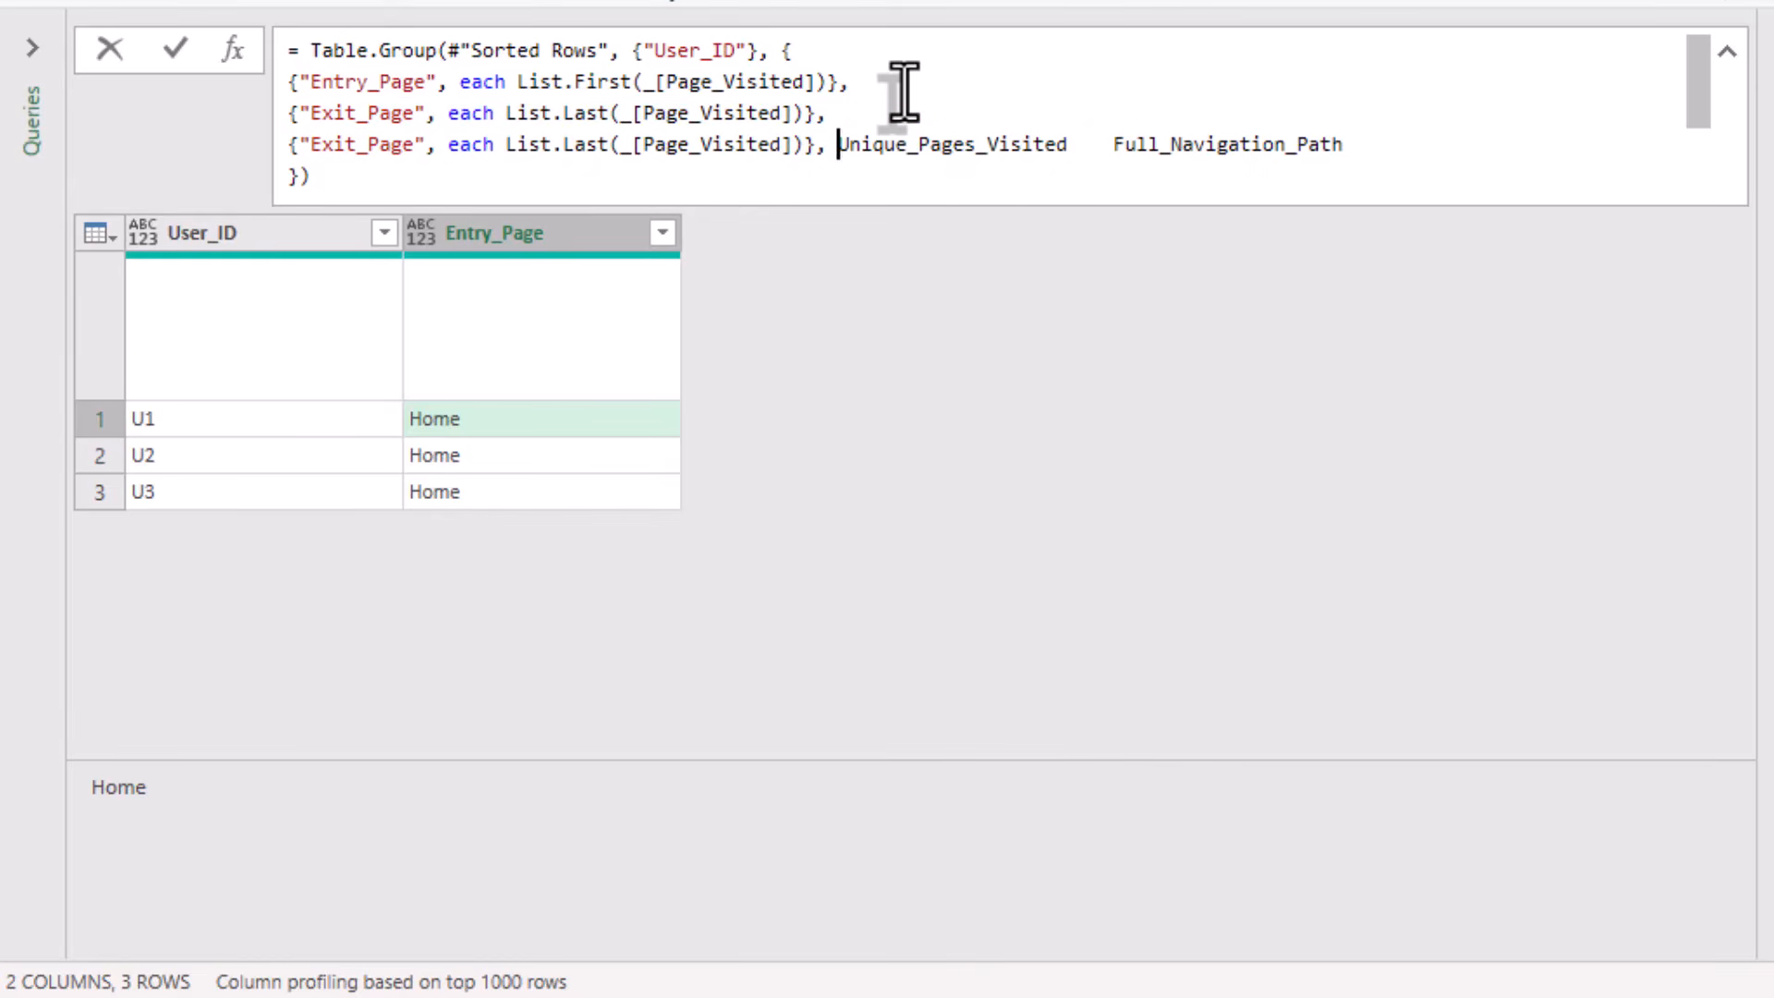
Move the Unique_Pages_Visited header text into the third aggregation in place of Exit_Page.
{"action": "key", "text": "shift+Right"}
{"action": "key", "text": "shift+Right"}
{"action": "key", "text": "shift+Right"}
{"action": "key", "text": "shift+Right"}
{"action": "key", "text": "shift+Right"}
{"action": "key", "text": "shift+Right"}
{"action": "key", "text": "shift+Right"}
{"action": "key", "text": "shift+Right"}
{"action": "key", "text": "shift+Right"}
{"action": "key", "text": "shift+Right"}
{"action": "key", "text": "shift+Right"}
{"action": "key", "text": "shift+Right"}
{"action": "key", "text": "shift+Right"}
{"action": "key", "text": "shift+Right"}
{"action": "key", "text": "shift+Right"}
{"action": "key", "text": "shift+Right"}
{"action": "key", "text": "shift+Right"}
{"action": "key", "text": "shift+Right"}
{"action": "key", "text": "shift+Right"}
{"action": "key", "text": "shift+Right"}
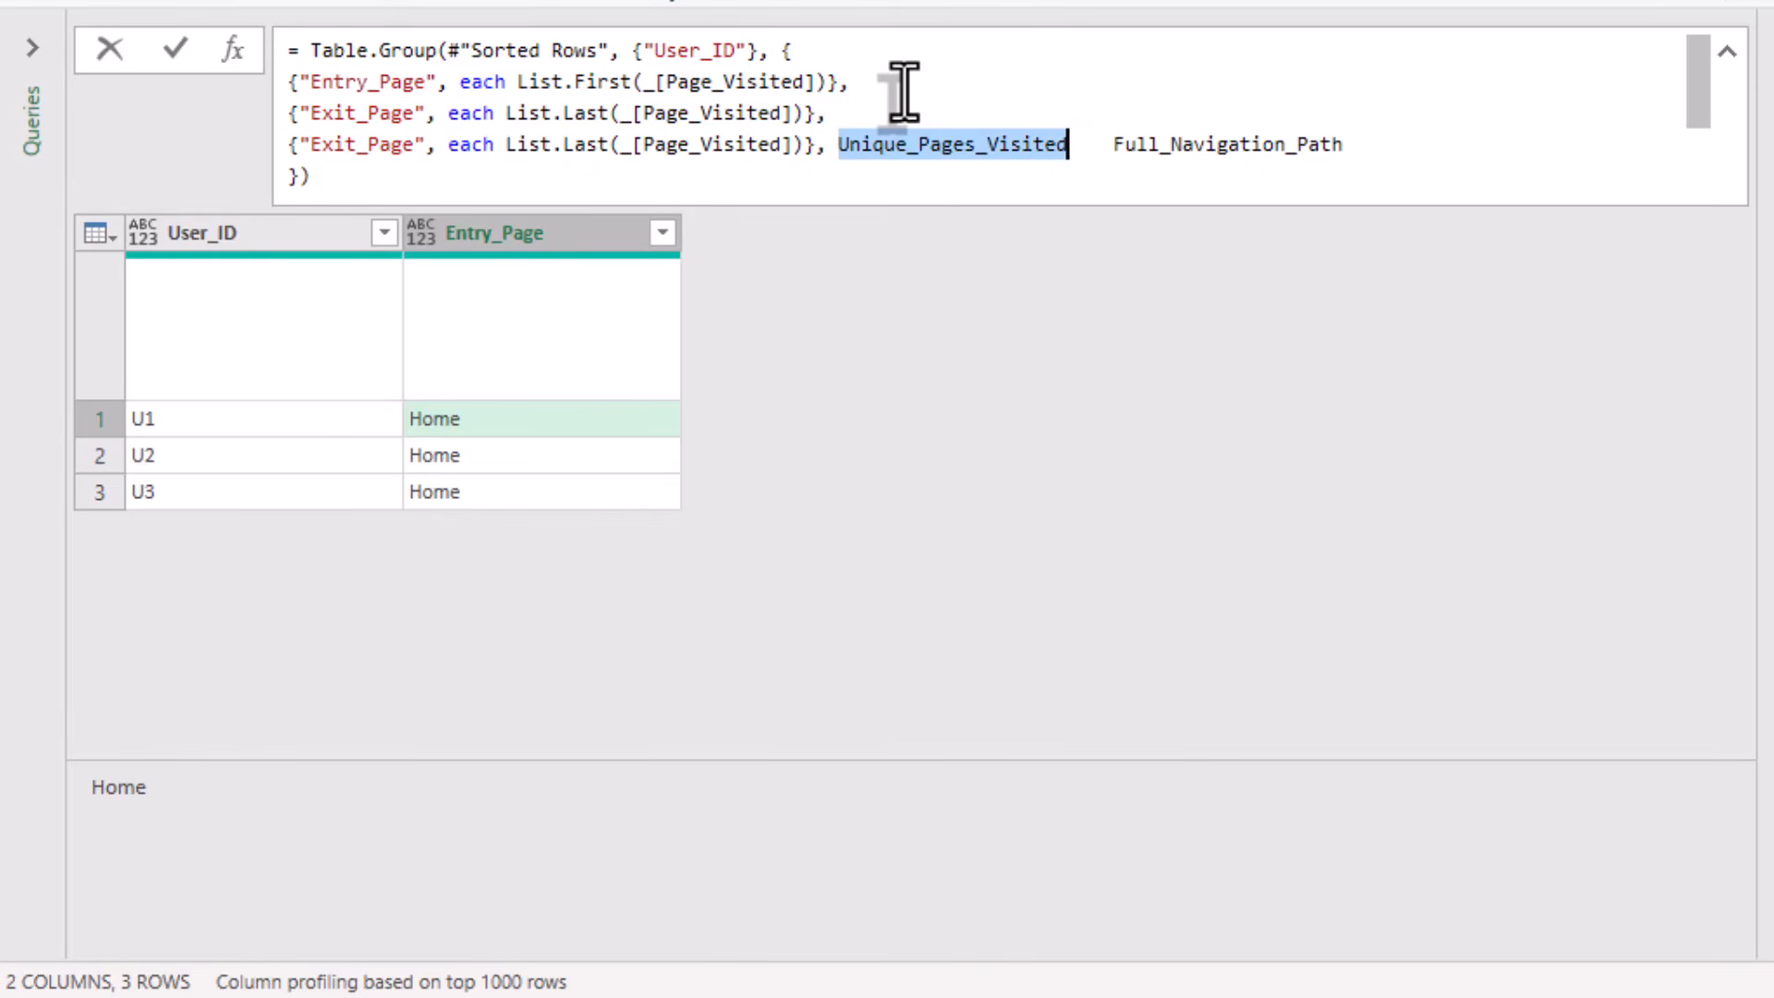
{"action": "key", "text": "Delete"}
{"action": "key", "text": "Home"}
{"action": "key", "text": "shift+Right"}
{"action": "key", "text": "shift+Right"}
{"action": "key", "text": "shift+Right"}
{"action": "key", "text": "shift+Right"}
{"action": "key", "text": "shift+Right"}
{"action": "key", "text": "shift+Right"}
{"action": "key", "text": "shift+Right"}
{"action": "key", "text": "shift+Right"}
{"action": "key", "text": "shift+Right"}
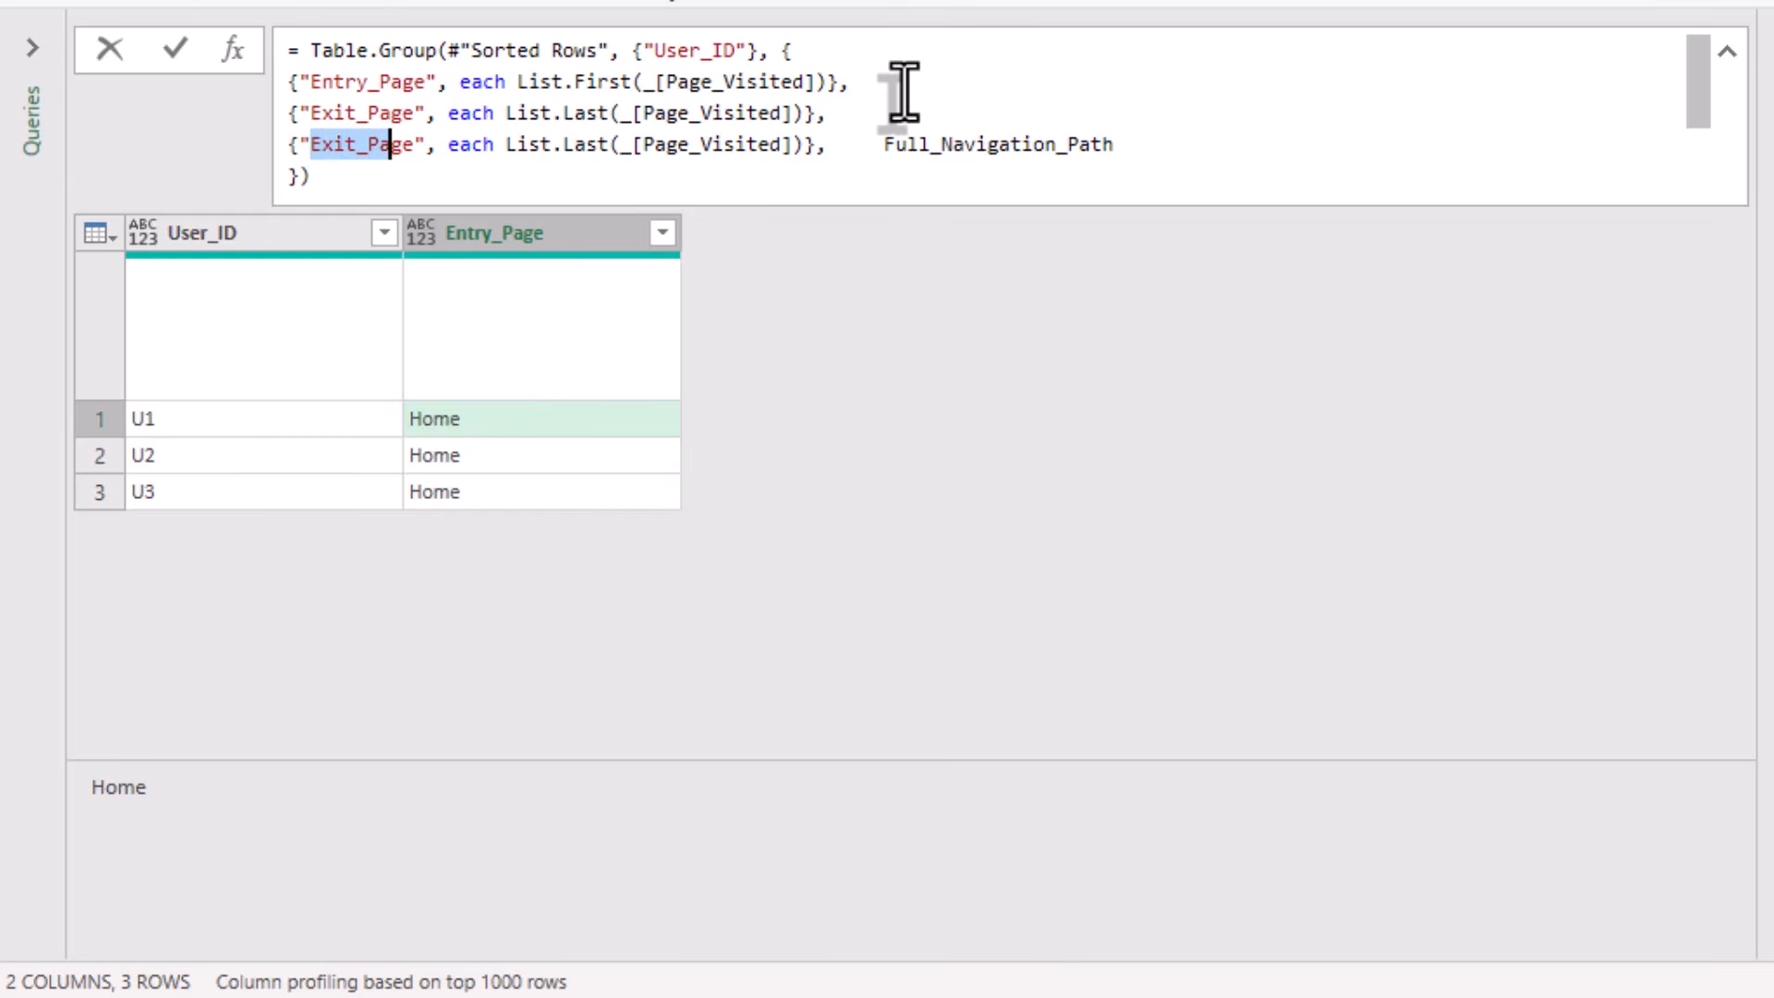
{"action": "key", "text": "ctrl+v"}
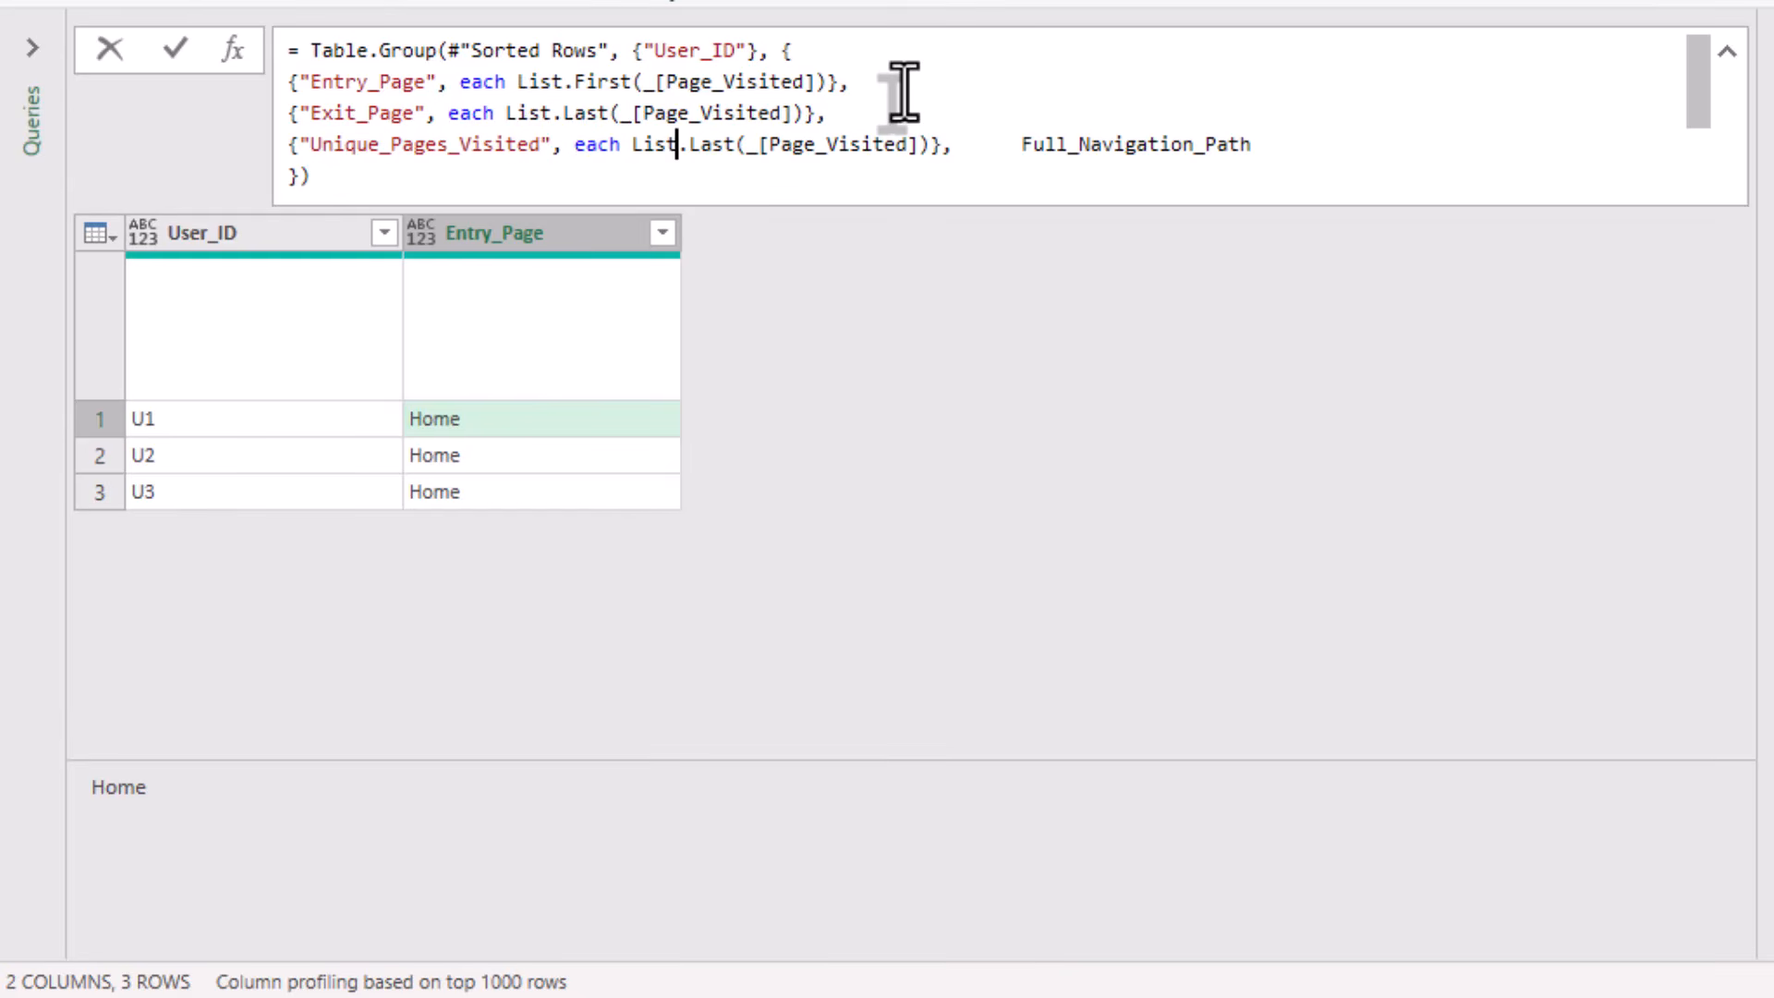
Change the Unique_Pages_Visited aggregation's function to List.Distinct.
{"action": "key", "text": "Right"}
{"action": "key", "text": "shift+Right"}
{"action": "key", "text": "shift+Right"}
{"action": "key", "text": "shift+Right"}
{"action": "key", "text": "shift+Right"}
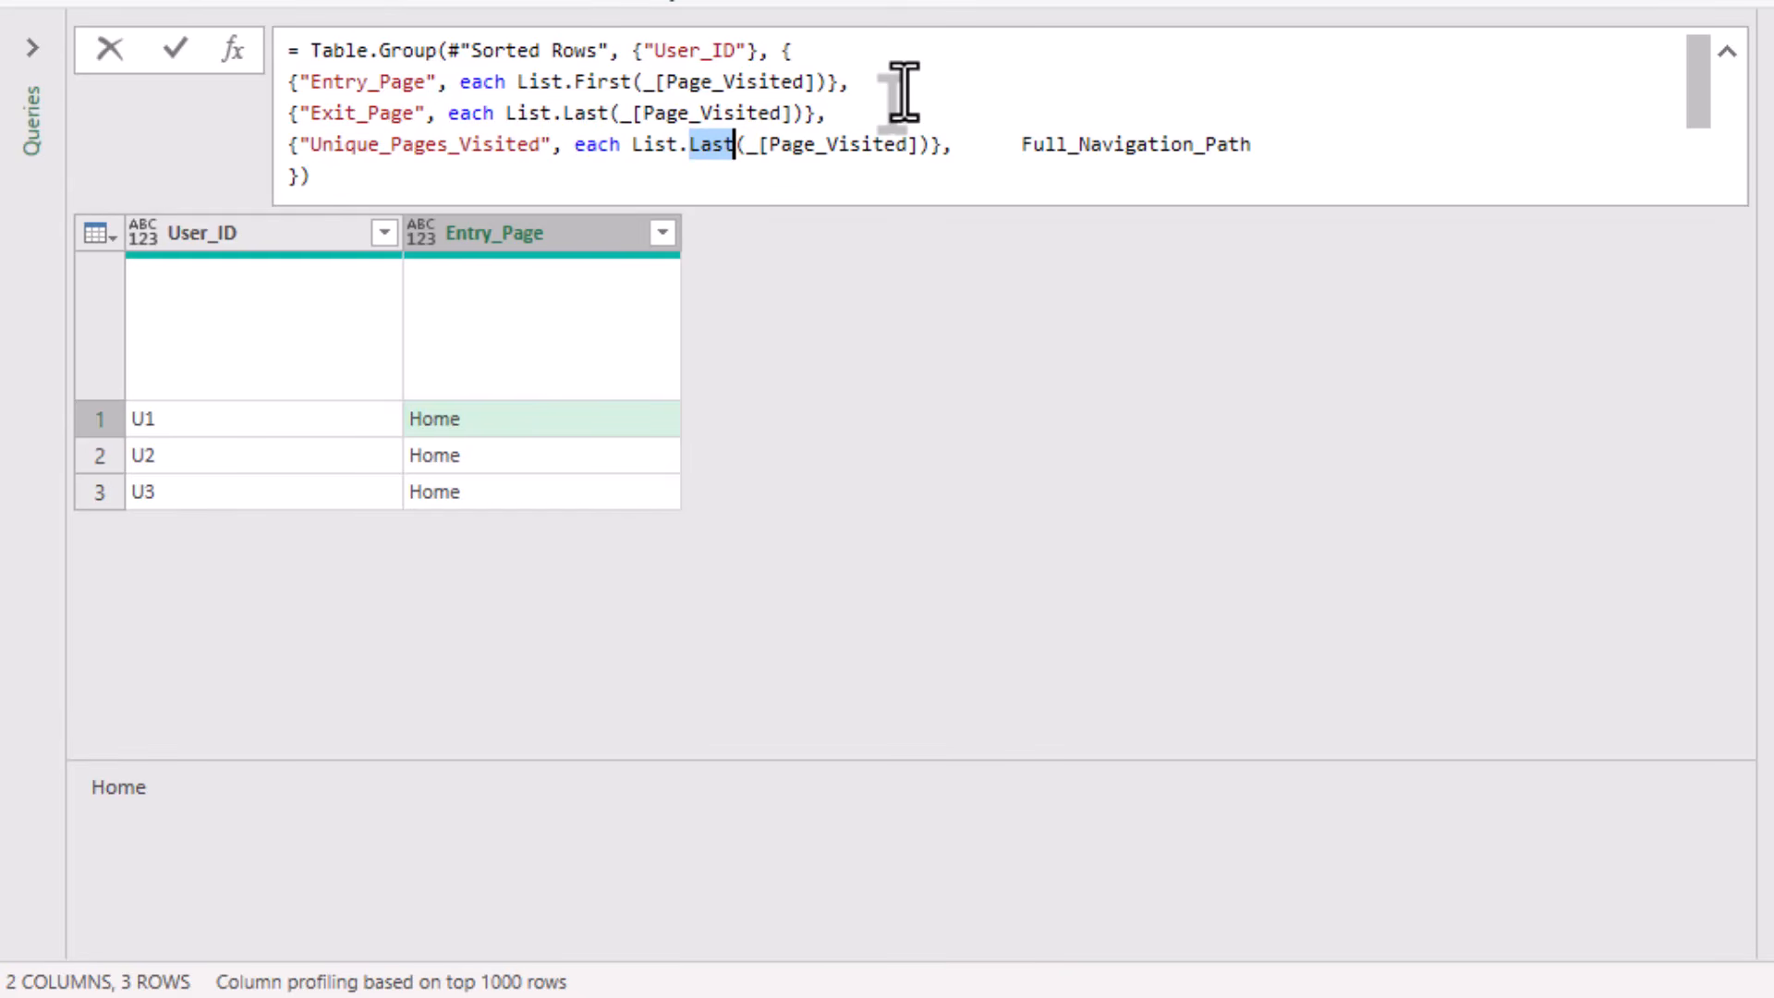
{"action": "type", "text": "Distincty"}
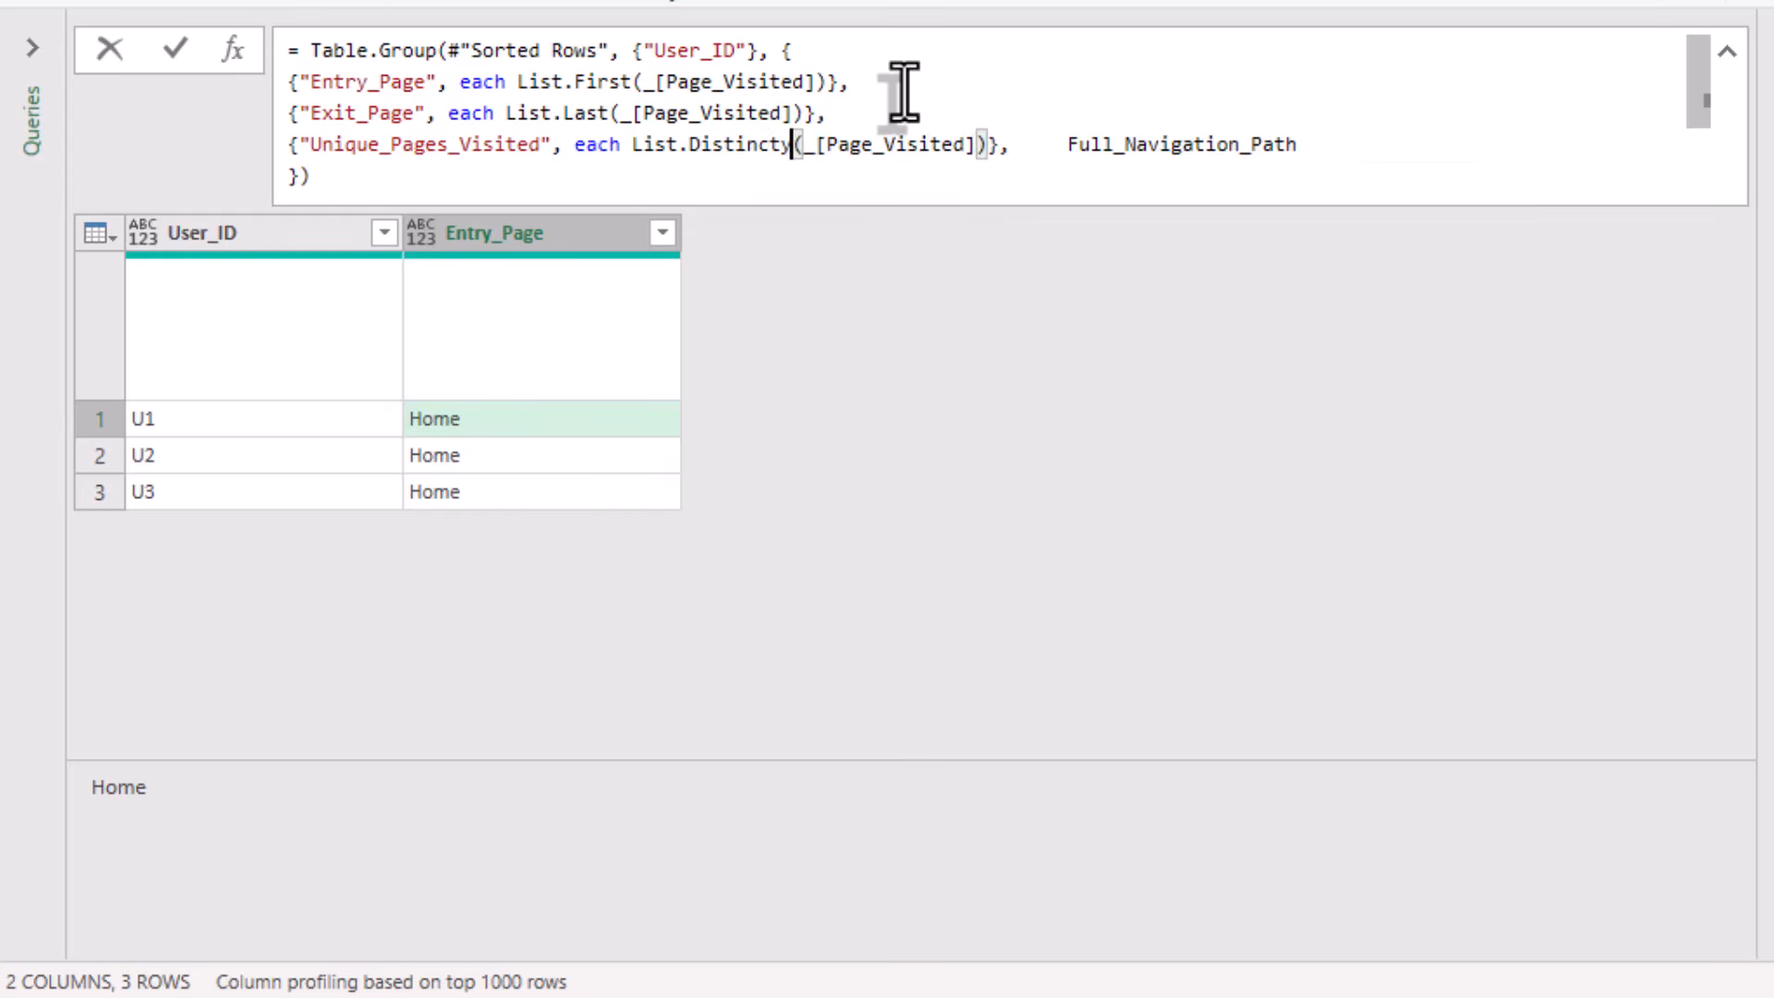
{"action": "key", "text": "BackSpace"}
Wrap the List.Distinct expression of Unique_Pages_Visited in List.Count( ), including the closing parenthesis.
{"action": "key", "text": "Left"}
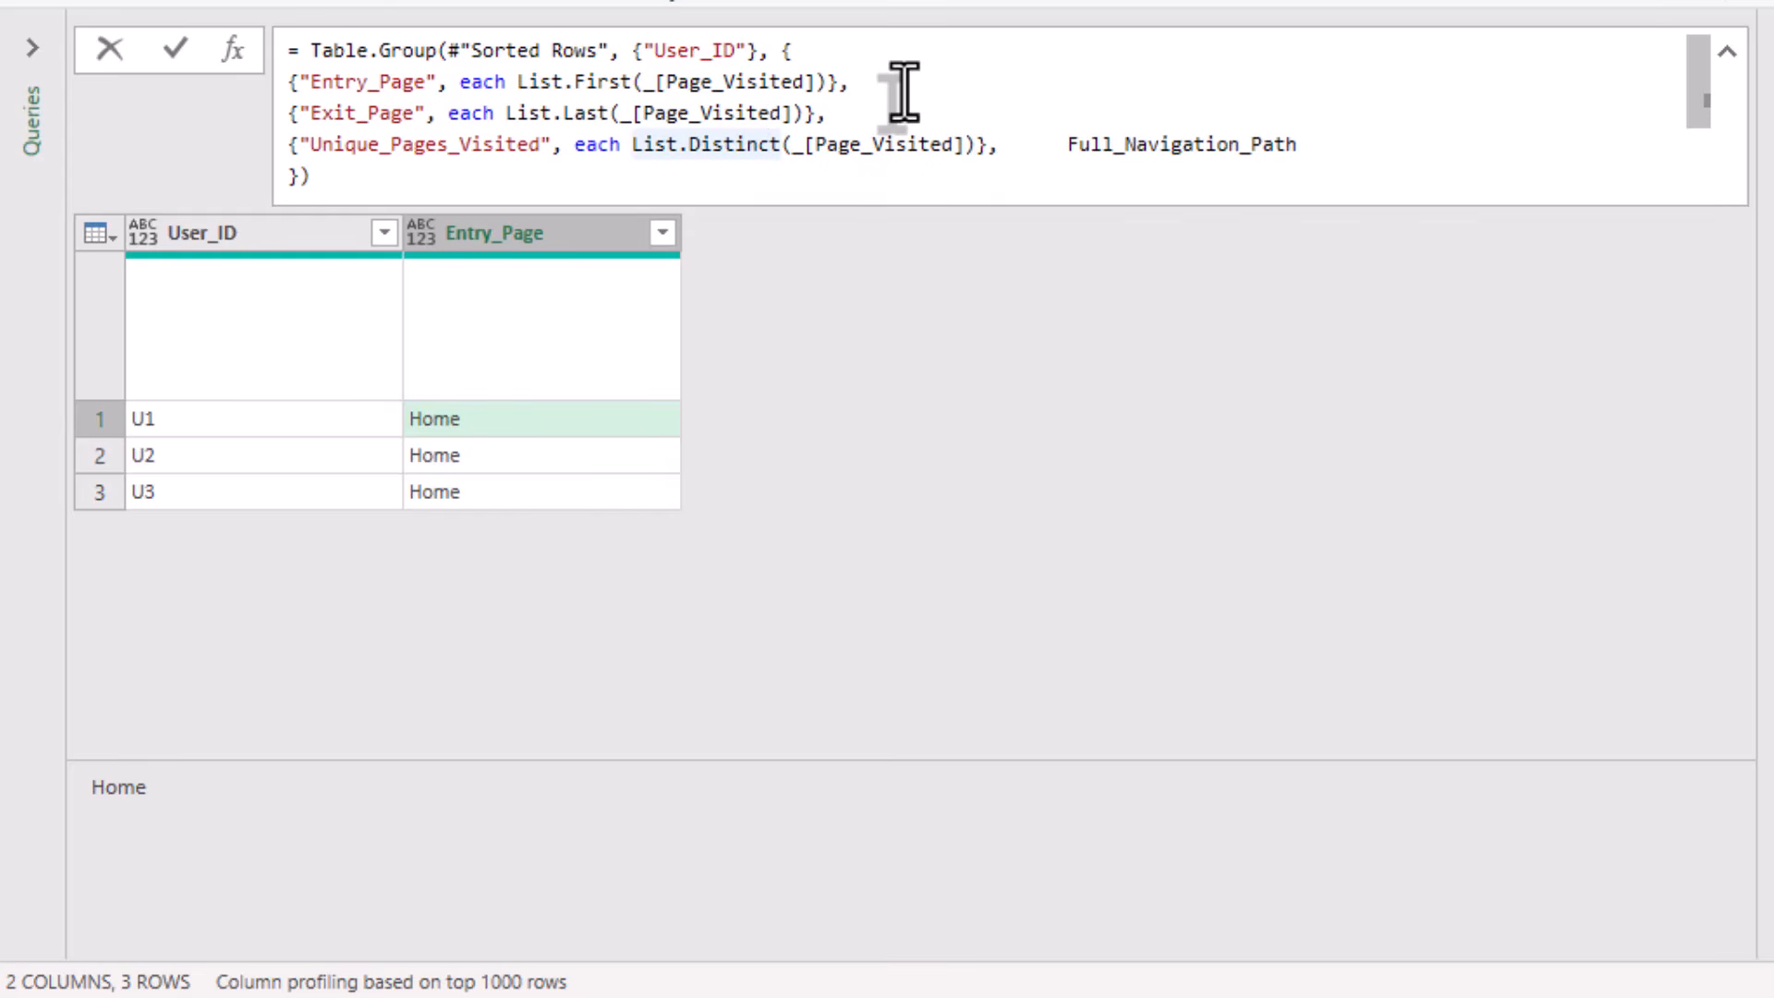
{"action": "type", "text": "List.C"}
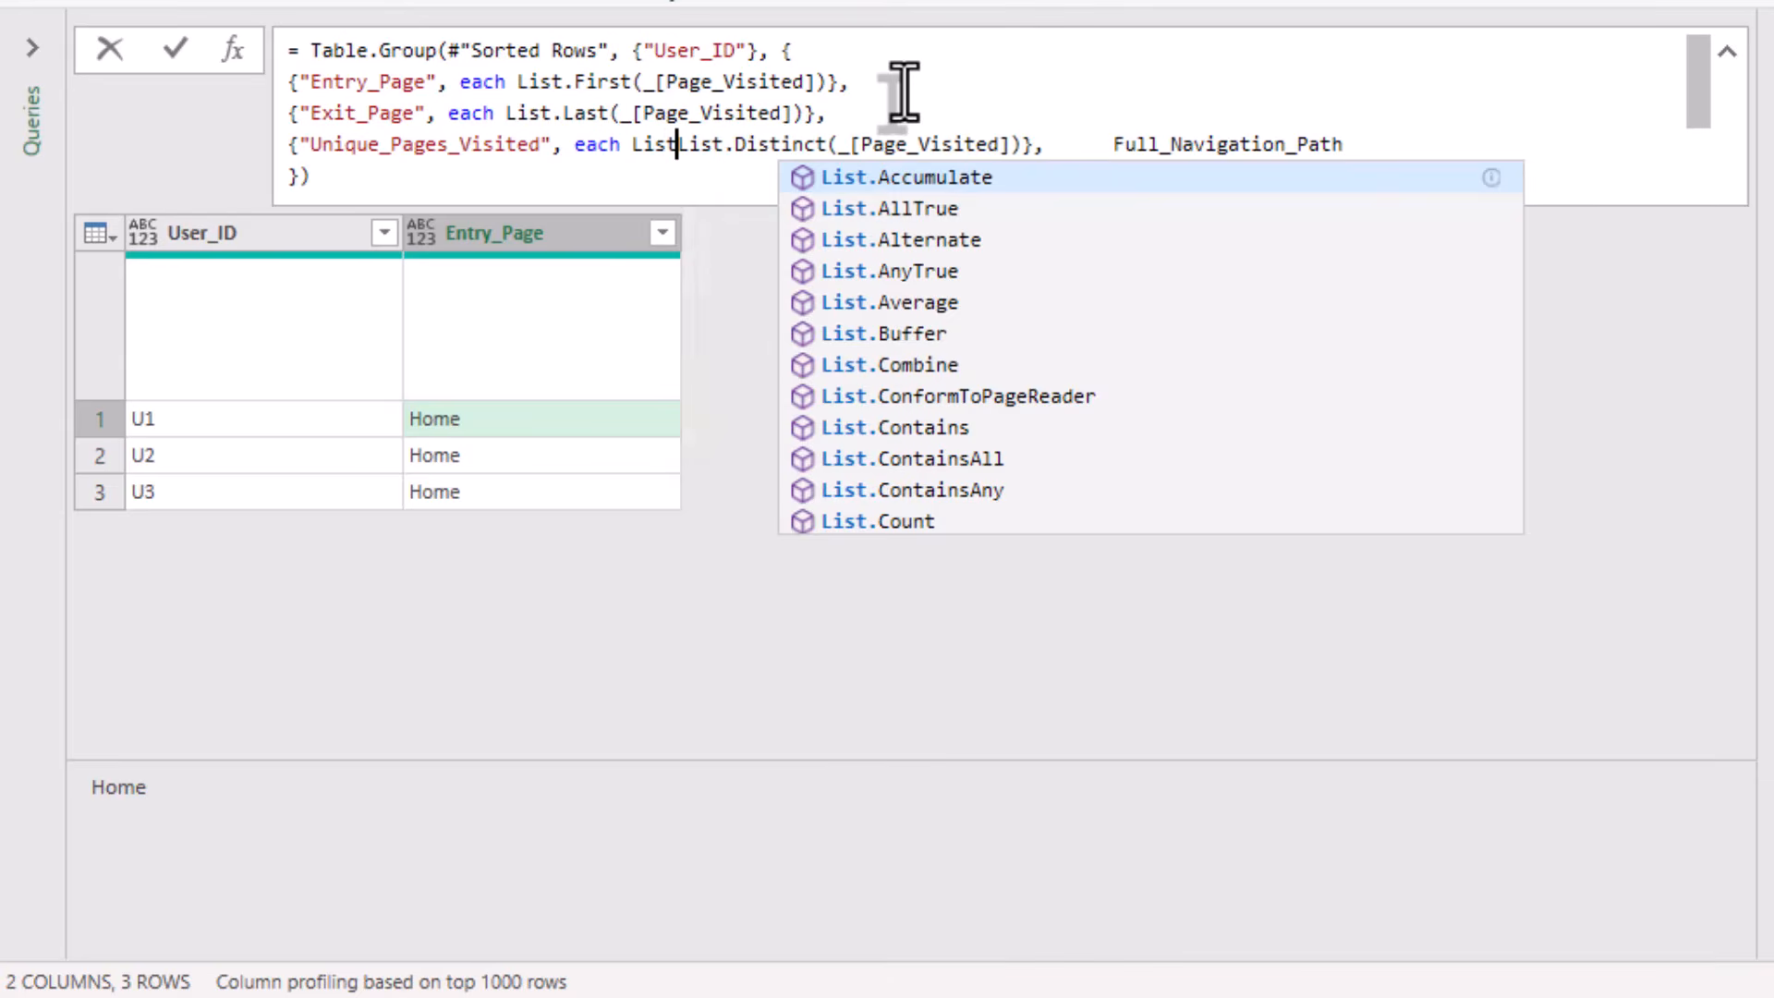
{"action": "type", "text": "ount("}
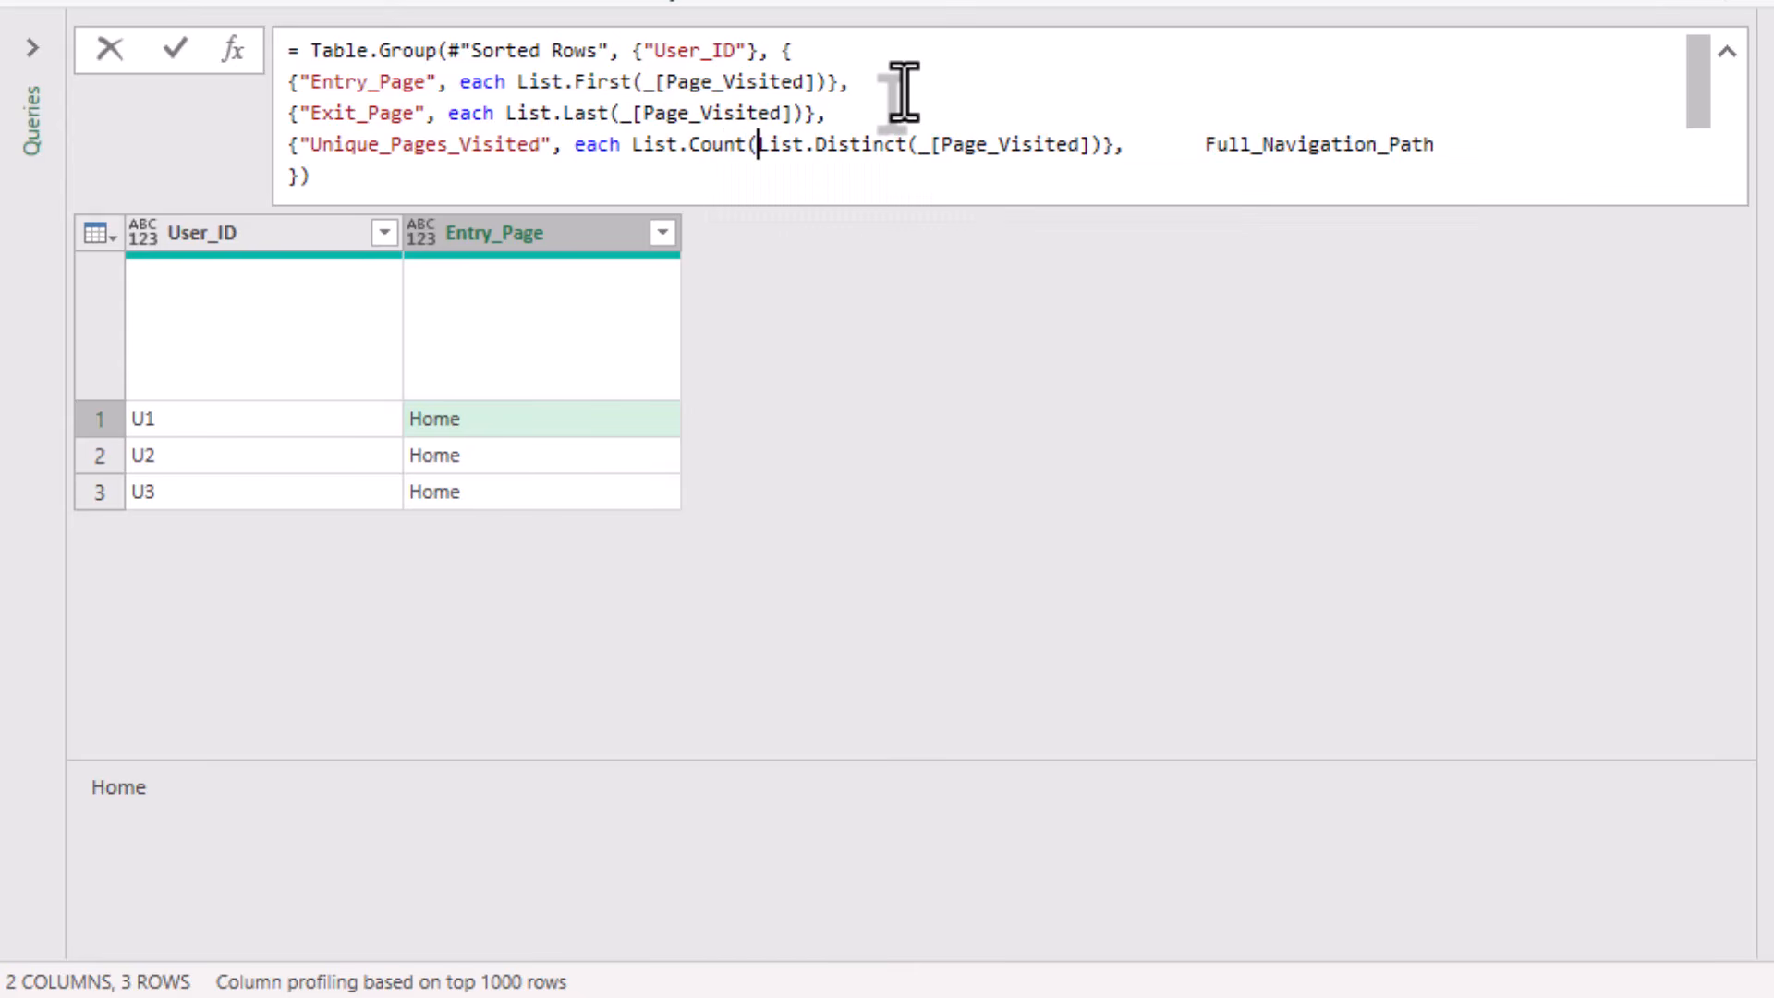
{"action": "key", "text": "End"}
{"action": "key", "text": "Left"}
{"action": "key", "text": "Left"}
{"action": "key", "text": "Left"}
{"action": "key", "text": "Left"}
{"action": "key", "text": "Left"}
{"action": "key", "text": "Left"}
{"action": "key", "text": "Left"}
{"action": "key", "text": "Left"}
{"action": "key", "text": "Left"}
{"action": "key", "text": "Left"}
{"action": "key", "text": "Left"}
{"action": "key", "text": "Left"}
{"action": "key", "text": "Left"}
{"action": "key", "text": "Left"}
{"action": "key", "text": "Left"}
{"action": "key", "text": "Left"}
{"action": "key", "text": "Left"}
{"action": "key", "text": "Left"}
{"action": "key", "text": "Left"}
{"action": "key", "text": "Left"}
{"action": "key", "text": "Right"}
{"action": "key", "text": "Right"}
{"action": "key", "text": "Right"}
{"action": "key", "text": "Right"}
{"action": "type", "text": ")"}
Copy the Exit_Page aggregation onto a new line below Unique_Pages_Visited and cut the leftover Full_Navigation_Path header text.
{"action": "key", "text": "Right"}
{"action": "key", "text": "Right"}
{"action": "key", "text": "Up"}
{"action": "key", "text": "shift+Home"}
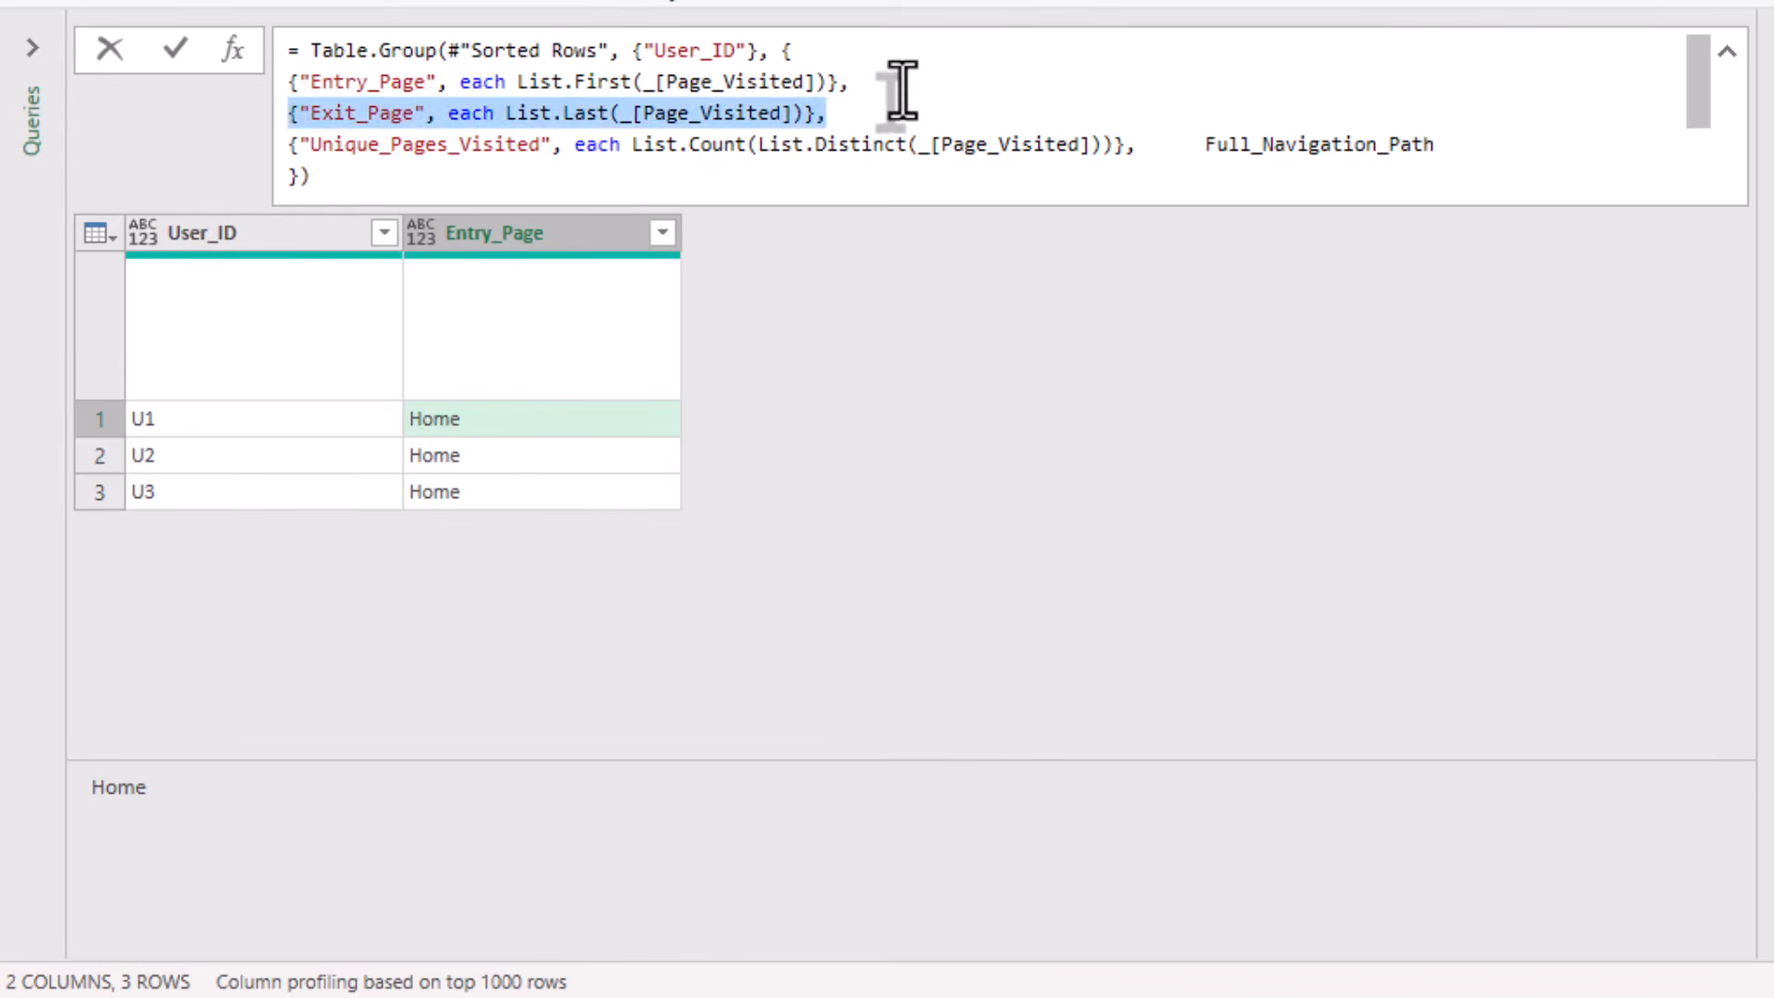
{"action": "key", "text": "Down"}
{"action": "key", "text": "End"}
{"action": "key", "text": "Left"}
{"action": "key", "text": "Left"}
{"action": "key", "text": "Left"}
{"action": "key", "text": "Left"}
{"action": "key", "text": "Left"}
{"action": "key", "text": "Left"}
{"action": "key", "text": "Left"}
{"action": "key", "text": "Left"}
{"action": "key", "text": "Left"}
{"action": "key", "text": "Left"}
{"action": "key", "text": "Left"}
{"action": "key", "text": "Left"}
{"action": "key", "text": "Left"}
{"action": "key", "text": "Left"}
{"action": "key", "text": "Left"}
{"action": "key", "text": "Left"}
{"action": "key", "text": "Left"}
{"action": "key", "text": "Left"}
{"action": "key", "text": "Left"}
{"action": "key", "text": "Left"}
{"action": "key", "text": "Right"}
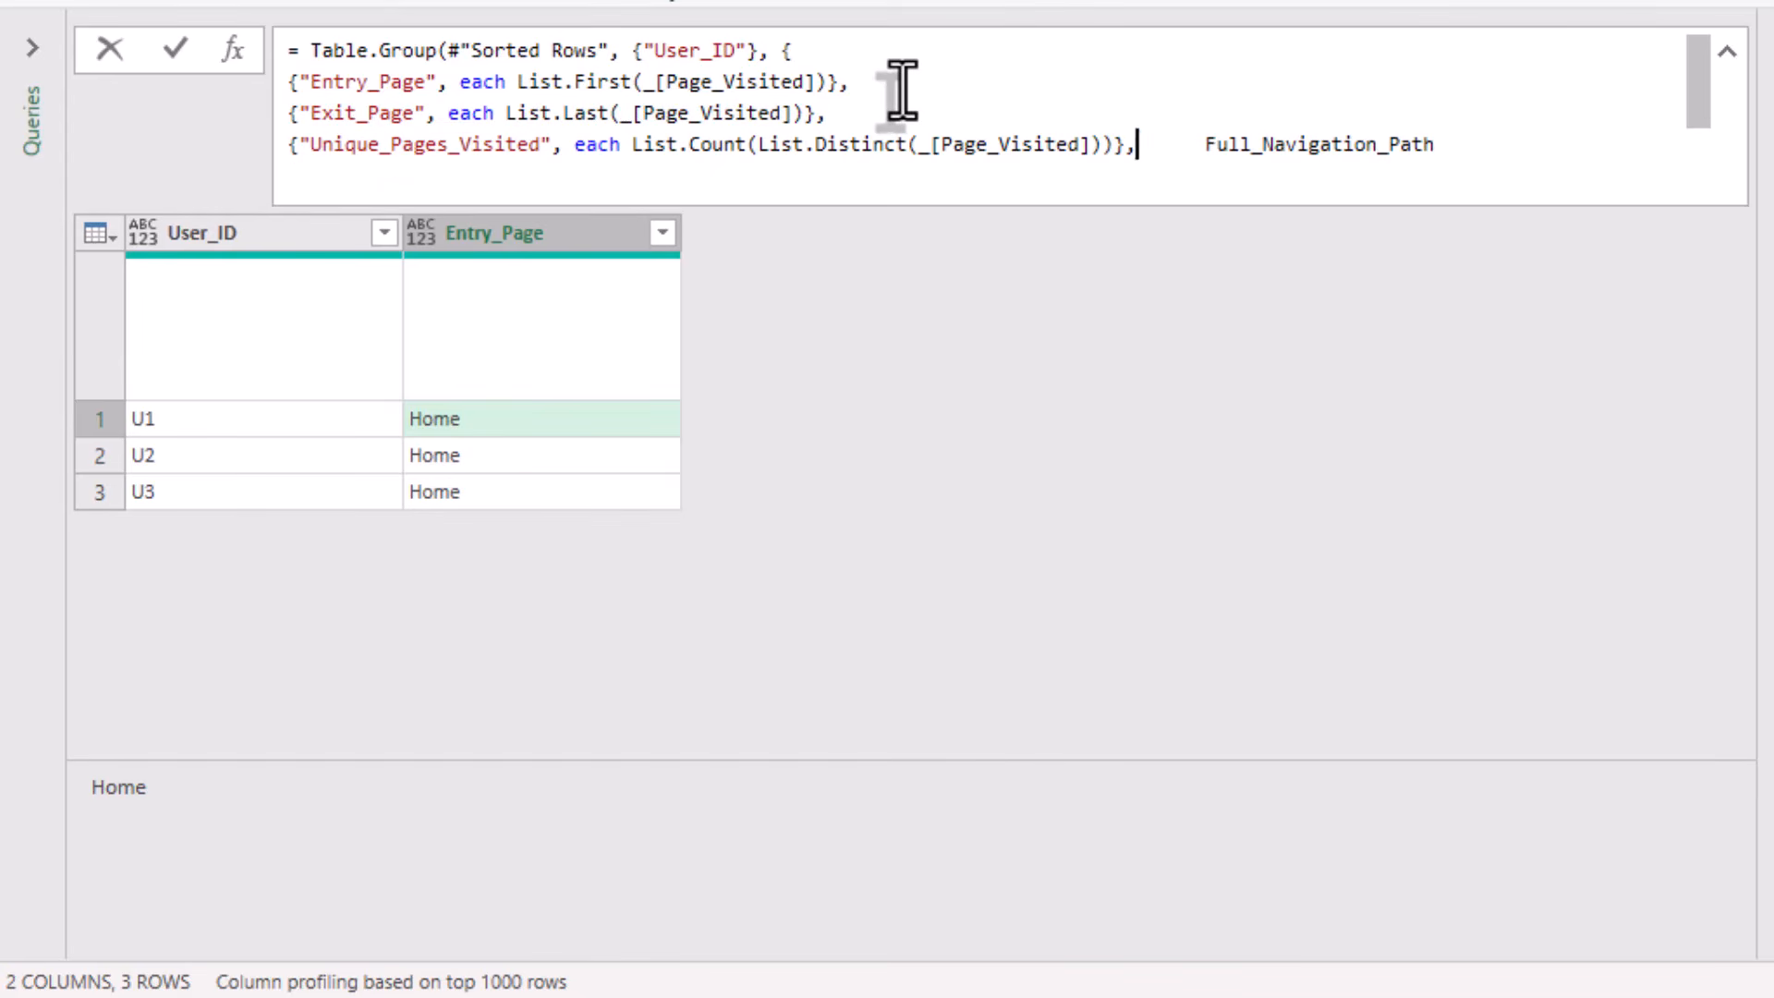
{"action": "key", "text": "ctrl+v"}
{"action": "key", "text": "shift+End"}
{"action": "key", "text": "ctrl+c"}
{"action": "key", "text": "Delete"}
Replace the Exit_Page name in the fourth aggregation with Full_Navigation_Path.
{"action": "key", "text": "Left"}
{"action": "key", "text": "Left"}
{"action": "key", "text": "Left"}
{"action": "key", "text": "Left"}
{"action": "key", "text": "Left"}
{"action": "key", "text": "Left"}
{"action": "key", "text": "Left"}
{"action": "key", "text": "Left"}
{"action": "key", "text": "Left"}
{"action": "key", "text": "Left"}
{"action": "key", "text": "Left"}
{"action": "key", "text": "Left"}
{"action": "key", "text": "Left"}
{"action": "key", "text": "Left"}
{"action": "key", "text": "Left"}
{"action": "key", "text": "Left"}
{"action": "key", "text": "Left"}
{"action": "key", "text": "Left"}
{"action": "key", "text": "Left"}
{"action": "key", "text": "Left"}
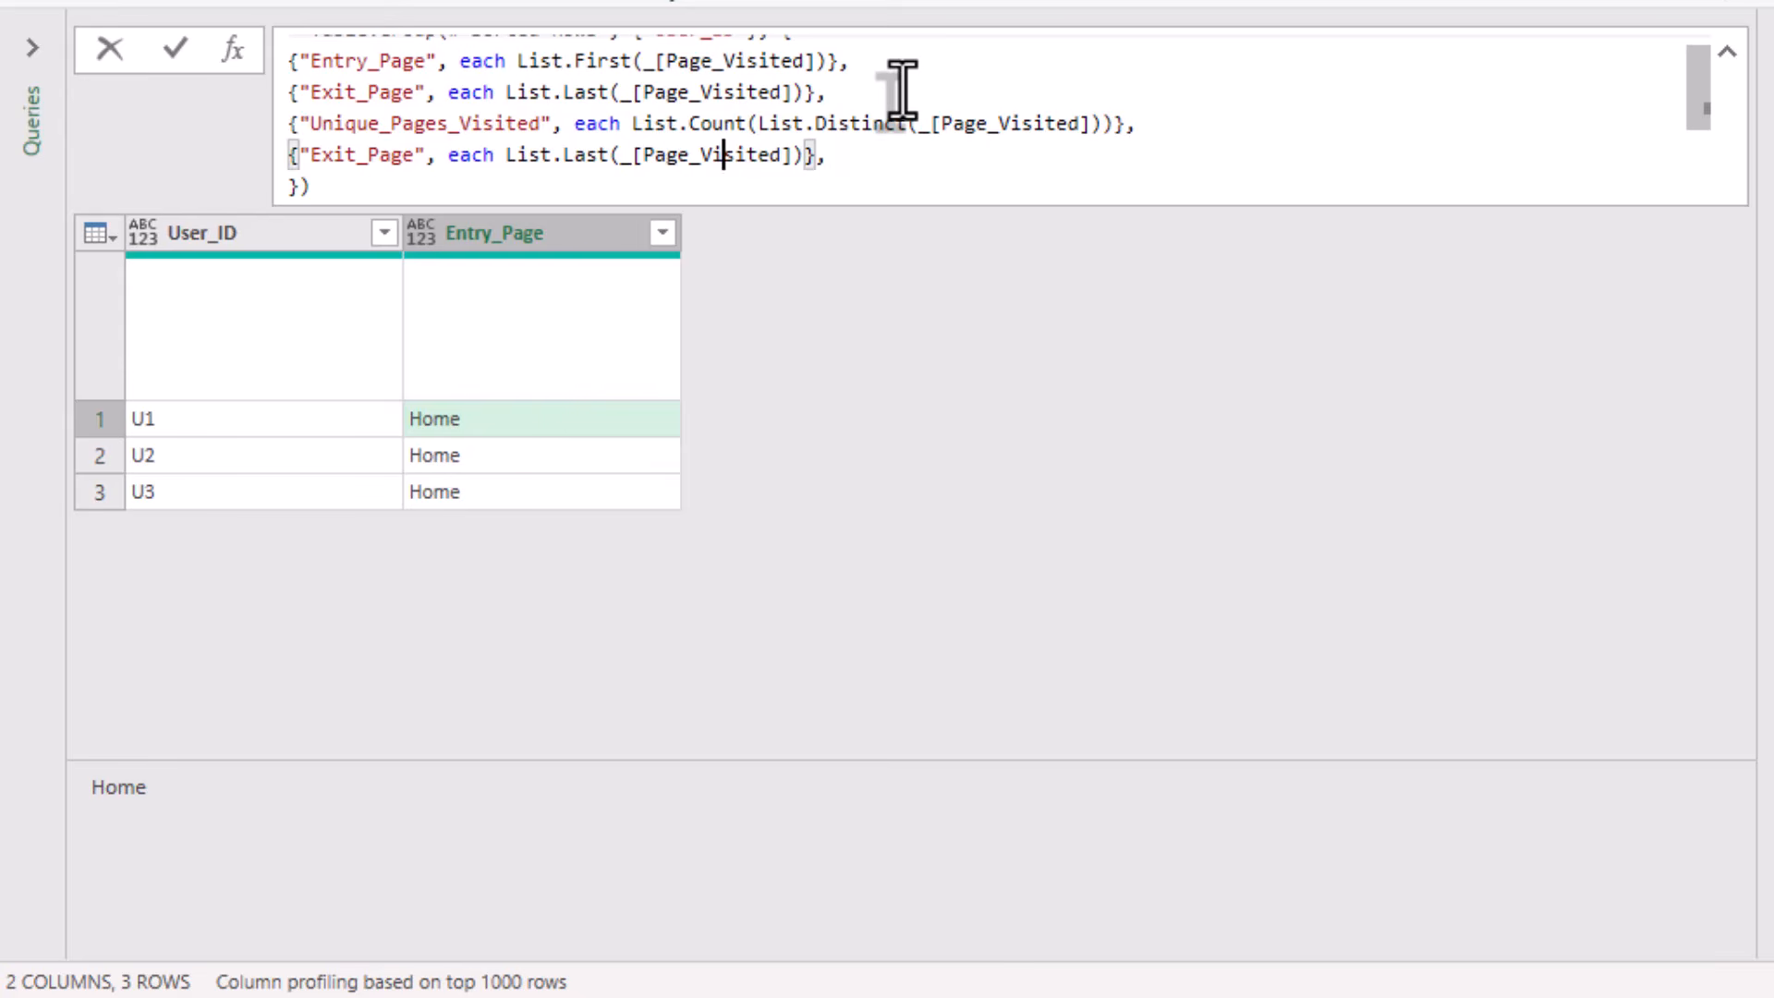
{"action": "key", "text": "Left"}
{"action": "key", "text": "Left"}
{"action": "key", "text": "Left"}
{"action": "key", "text": "Left"}
{"action": "key", "text": "Left"}
{"action": "key", "text": "Left"}
{"action": "key", "text": "Left"}
{"action": "key", "text": "Left"}
{"action": "key", "text": "Left"}
{"action": "key", "text": "Left"}
{"action": "key", "text": "Left"}
{"action": "key", "text": "Left"}
{"action": "key", "text": "shift+Left"}
{"action": "key", "text": "shift+Left"}
{"action": "key", "text": "shift+Left"}
{"action": "key", "text": "shift+Left"}
{"action": "key", "text": "shift+Left"}
{"action": "key", "text": "shift+Left"}
{"action": "key", "text": "shift+Left"}
{"action": "key", "text": "shift+Left"}
{"action": "key", "text": "shift+Left"}
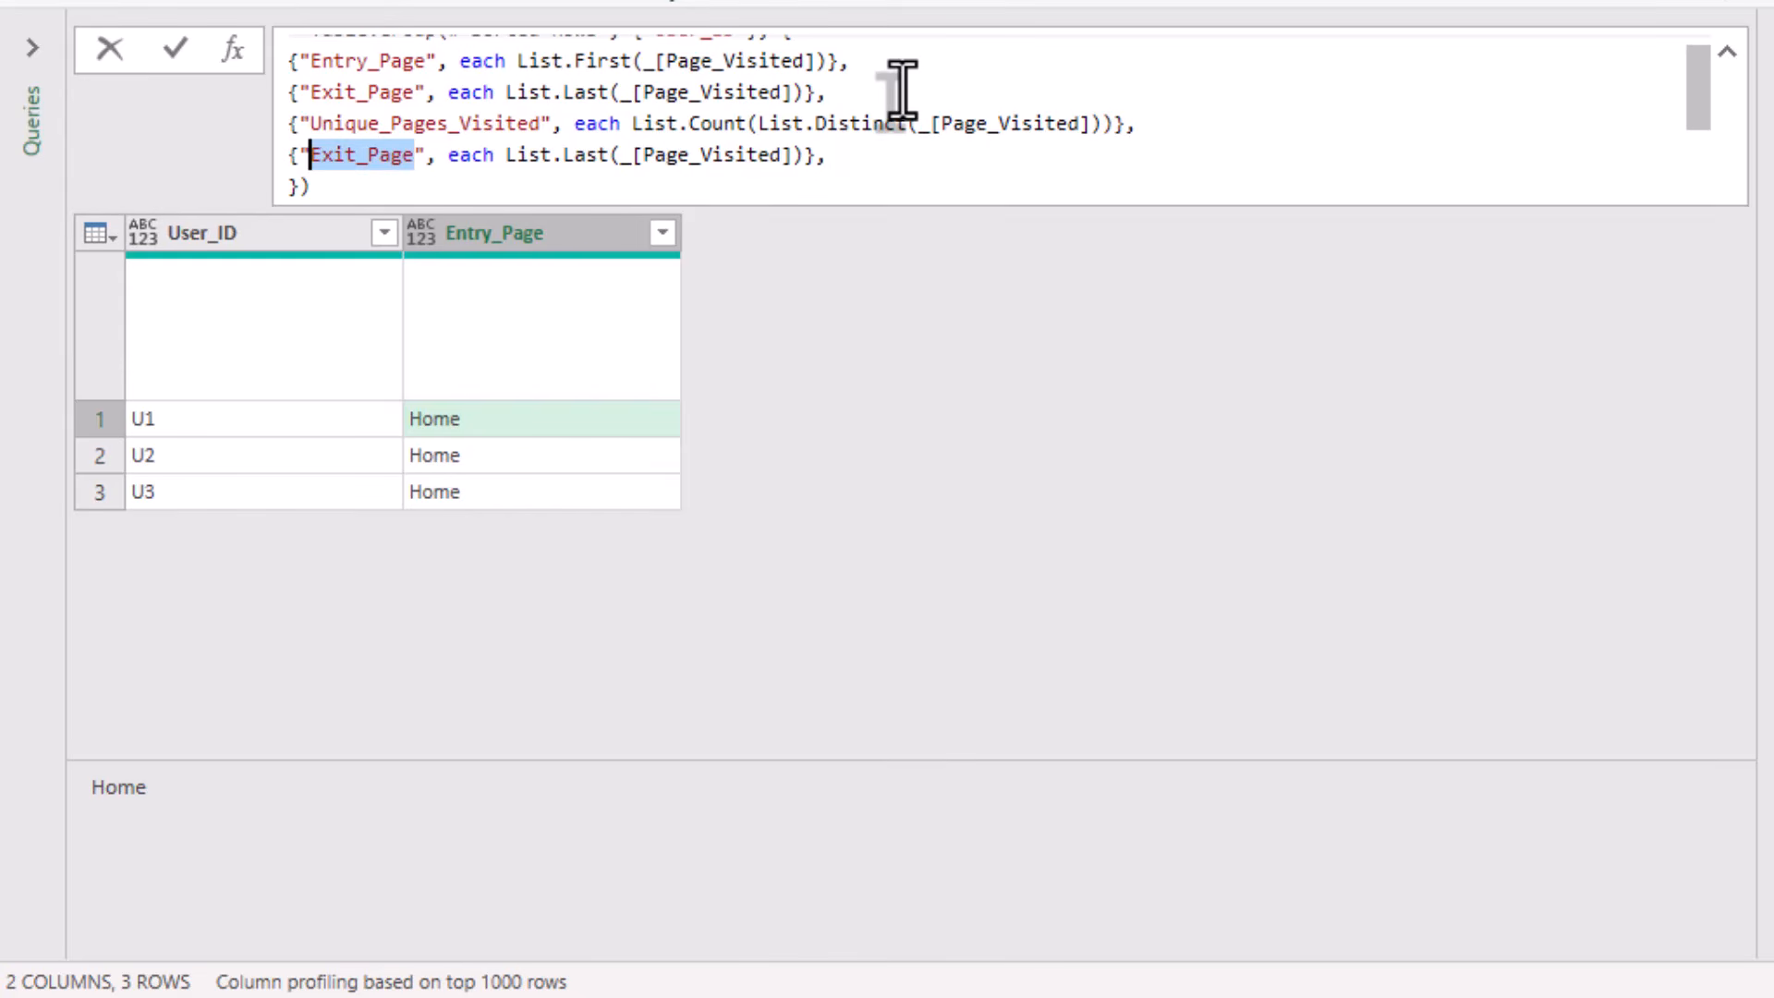
{"action": "key", "text": "ctrl+v"}
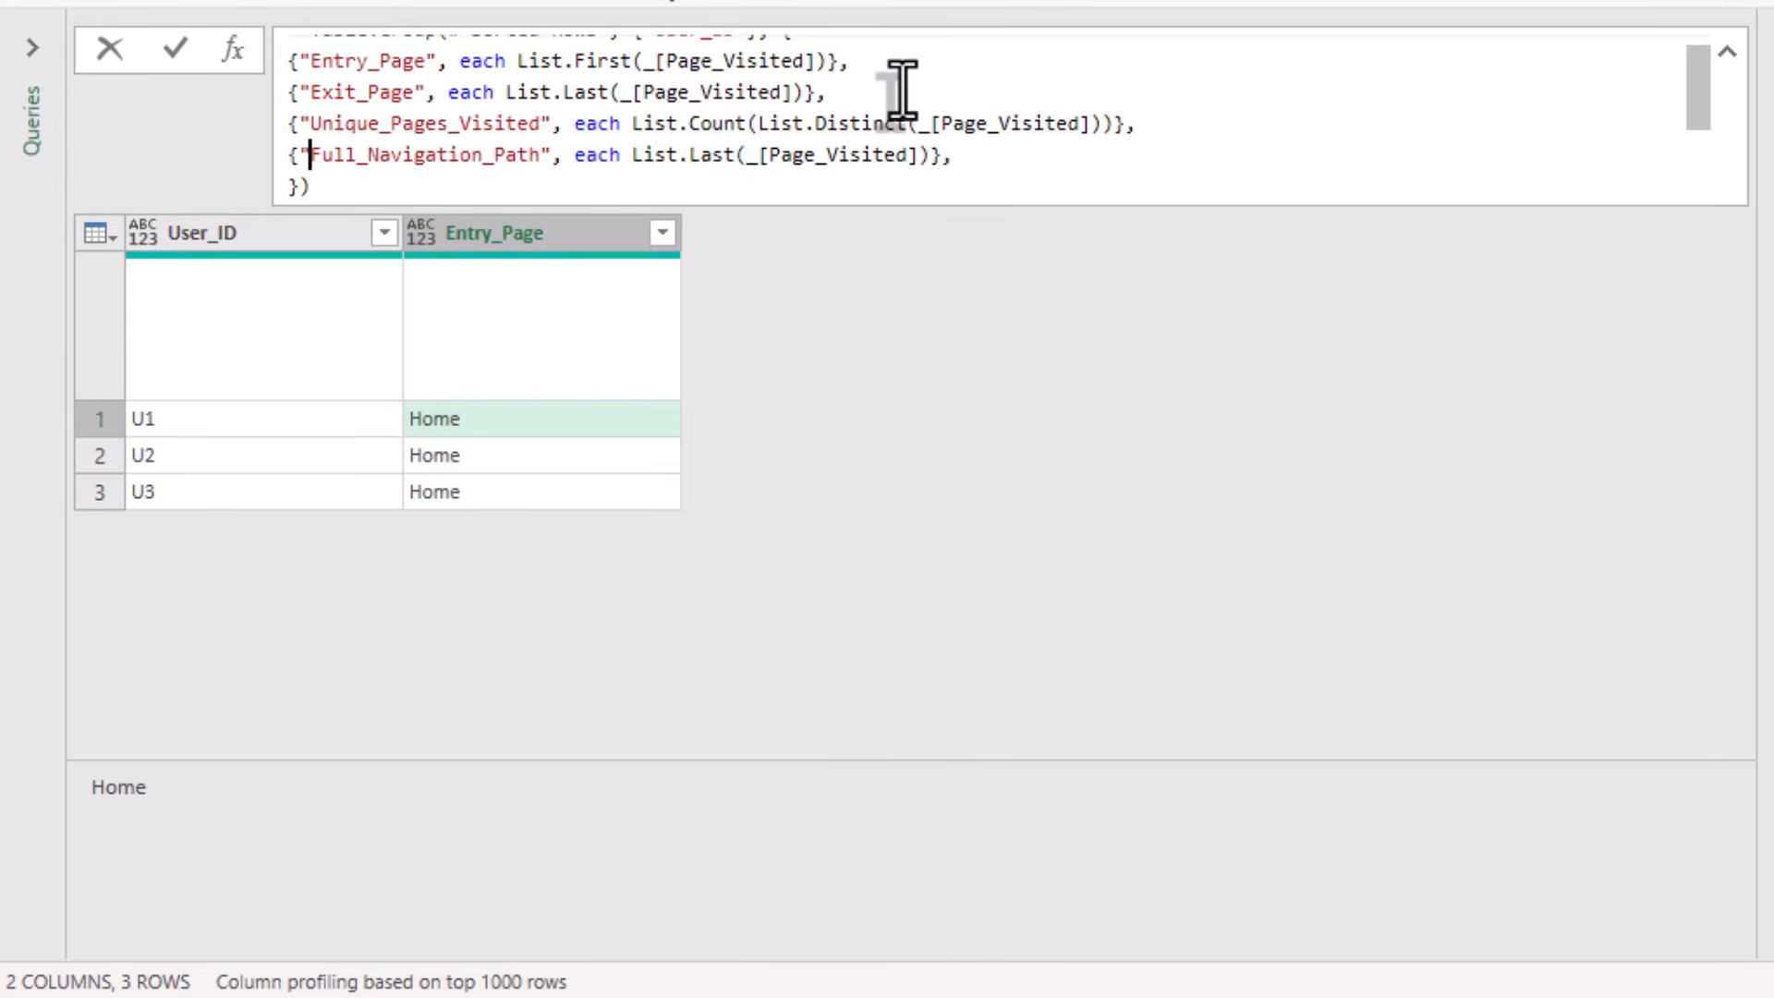
Replace the List.Last function in the Full_Navigation_Path aggregation with Text.Combine.
{"action": "key", "text": "Right"}
{"action": "key", "text": "Right"}
{"action": "key", "text": "Right"}
{"action": "key", "text": "Right"}
{"action": "key", "text": "Right"}
{"action": "key", "text": "Right"}
{"action": "key", "text": "Right"}
{"action": "key", "text": "Right"}
{"action": "key", "text": "Right"}
{"action": "key", "text": "Right"}
{"action": "key", "text": "Right"}
{"action": "key", "text": "Right"}
{"action": "key", "text": "Right"}
{"action": "key", "text": "Right"}
{"action": "key", "text": "Right"}
{"action": "key", "text": "Right"}
{"action": "key", "text": "Right"}
{"action": "key", "text": "Right"}
{"action": "key", "text": "Right"}
{"action": "key", "text": "Right"}
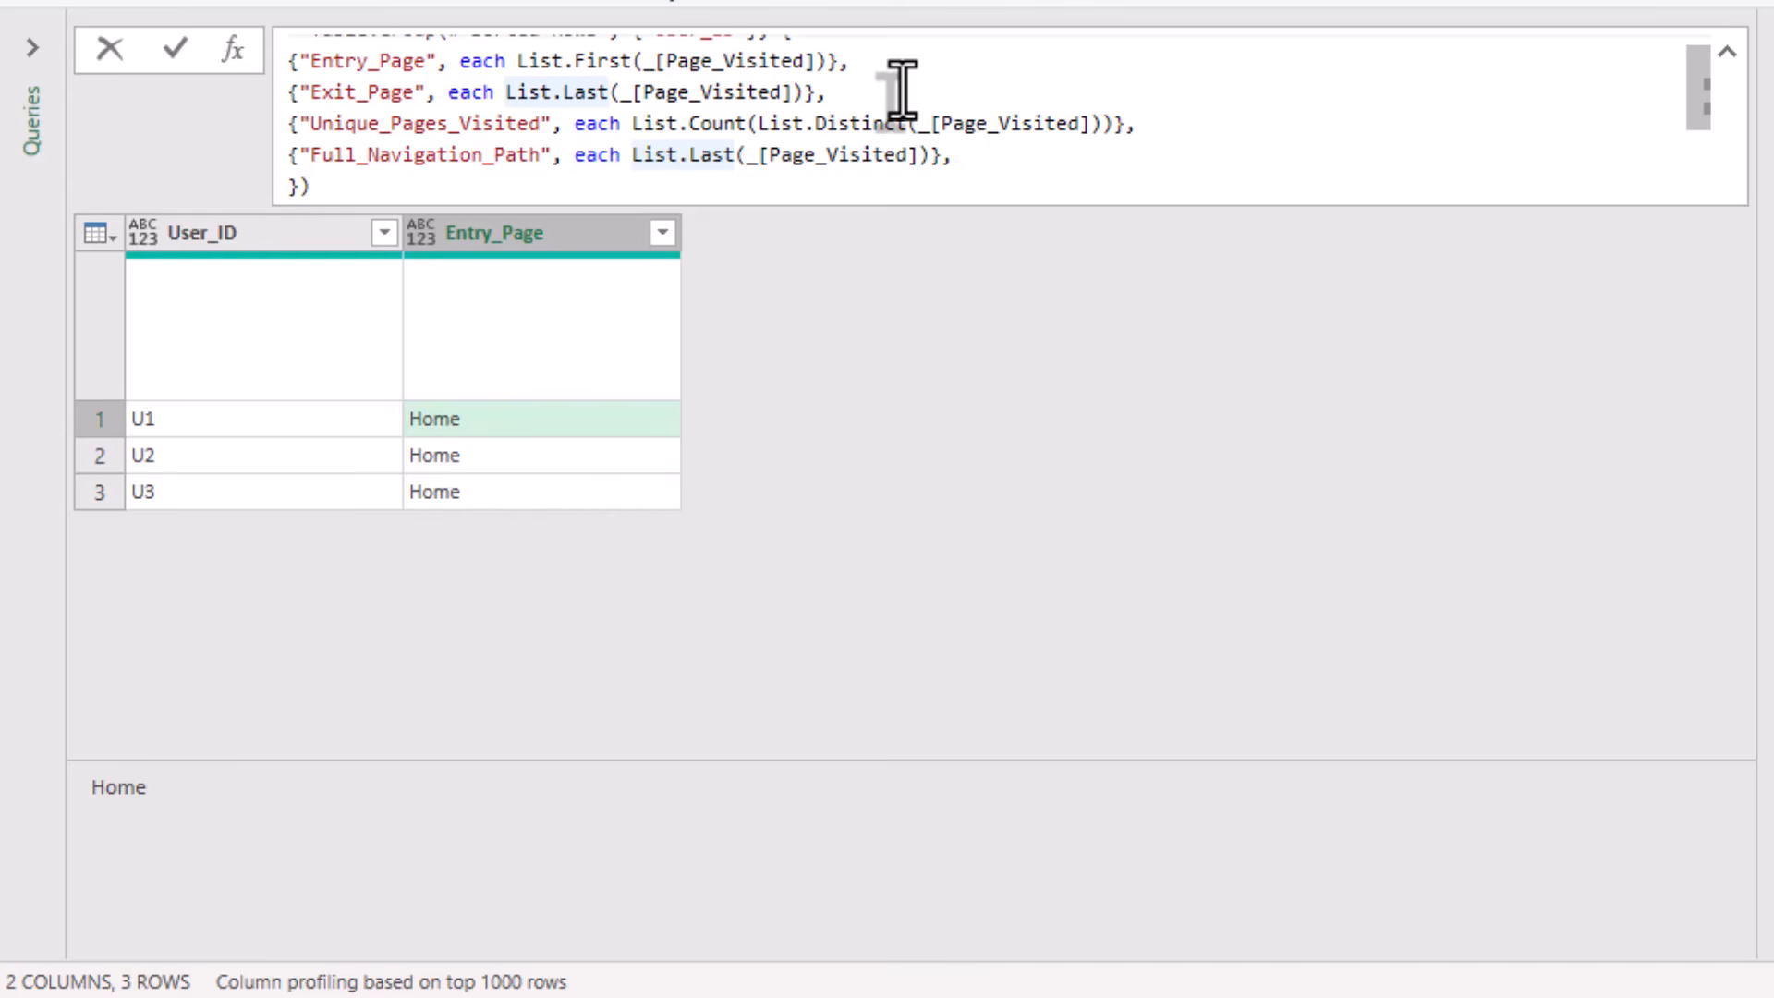
{"action": "key", "text": "BackSpace"}
{"action": "key", "text": "BackSpace"}
{"action": "key", "text": "BackSpace"}
{"action": "key", "text": "BackSpace"}
{"action": "key", "text": "BackSpace"}
{"action": "key", "text": "Delete"}
{"action": "key", "text": "Delete"}
{"action": "key", "text": "Delete"}
{"action": "key", "text": "Delete"}
{"action": "type", "text": "T"}
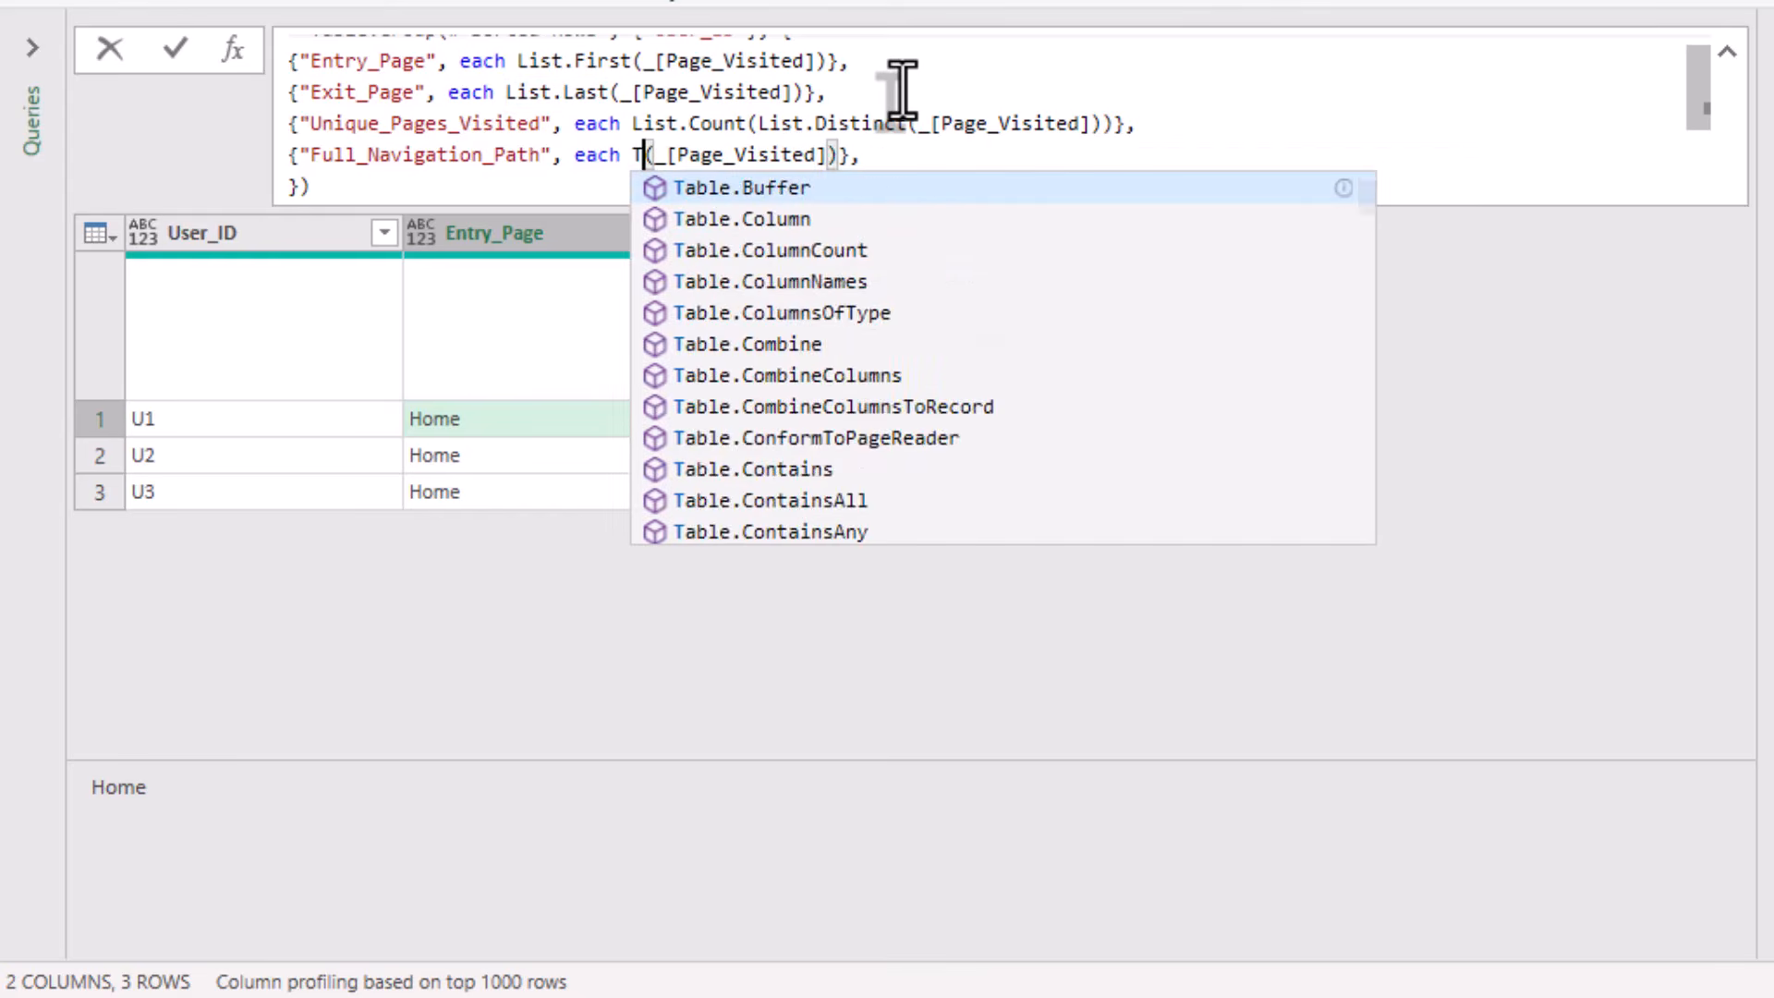
{"action": "type", "text": "ext.Combine("}
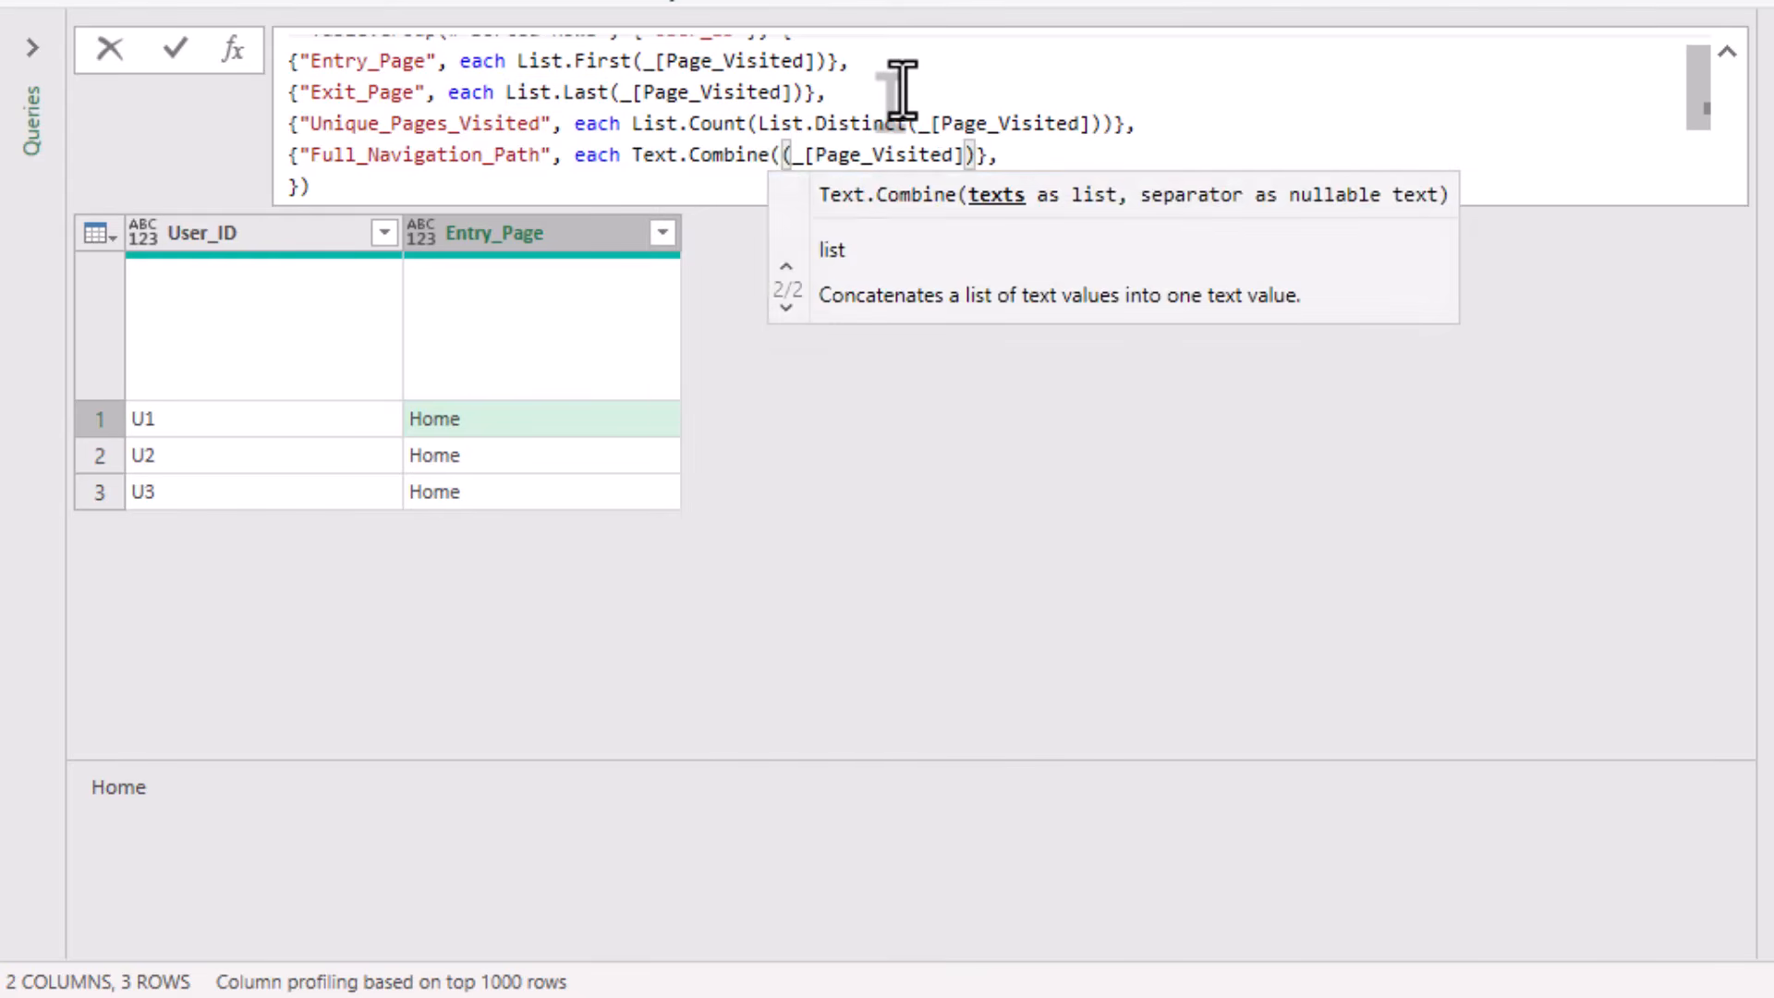
Remove the duplicate opening parenthesis in Text.Combine and add " > " as the separator after _[Page_Visited].
{"action": "key", "text": "Right"}
{"action": "key", "text": "Right"}
{"action": "key", "text": "Right"}
{"action": "key", "text": "Right"}
{"action": "key", "text": "Right"}
{"action": "key", "text": "Right"}
{"action": "key", "text": "Right"}
{"action": "key", "text": "Right"}
{"action": "key", "text": "Right"}
{"action": "key", "text": "Right"}
{"action": "key", "text": "Right"}
{"action": "key", "text": "Right"}
{"action": "key", "text": "Right"}
{"action": "key", "text": "Right"}
{"action": "key", "text": "Right"}
{"action": "type", "text": ","}
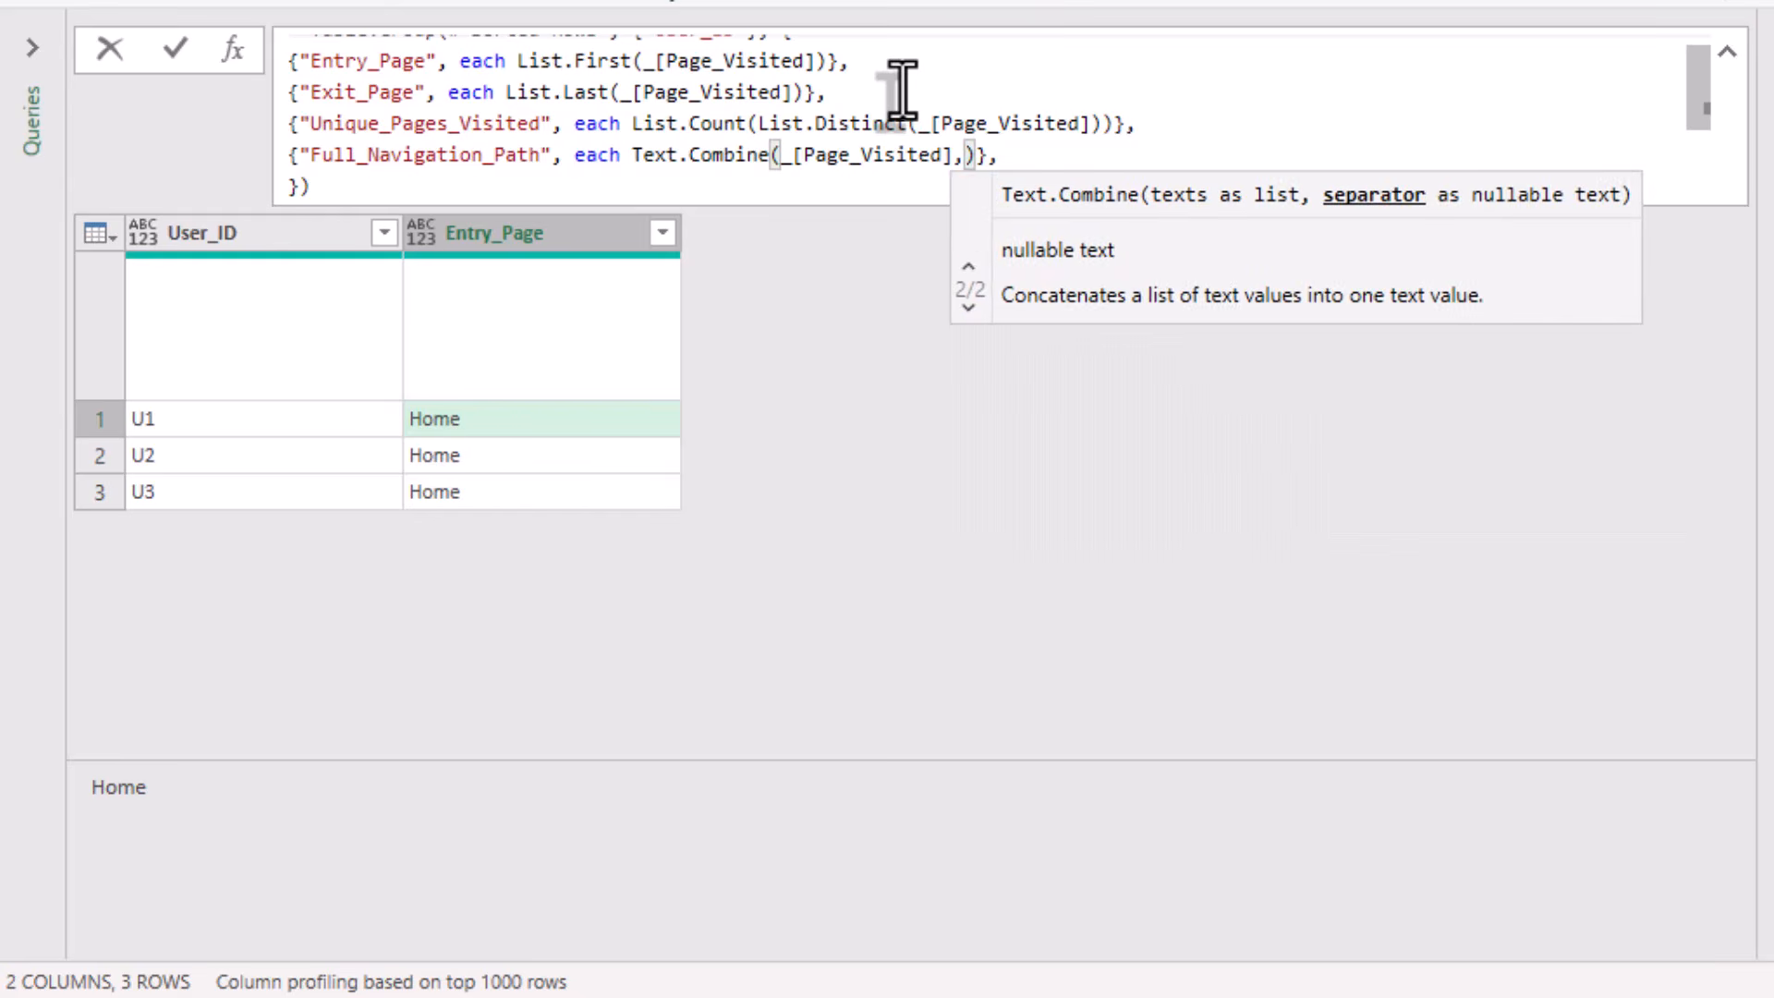
{"action": "type", "text": " \" > \""}
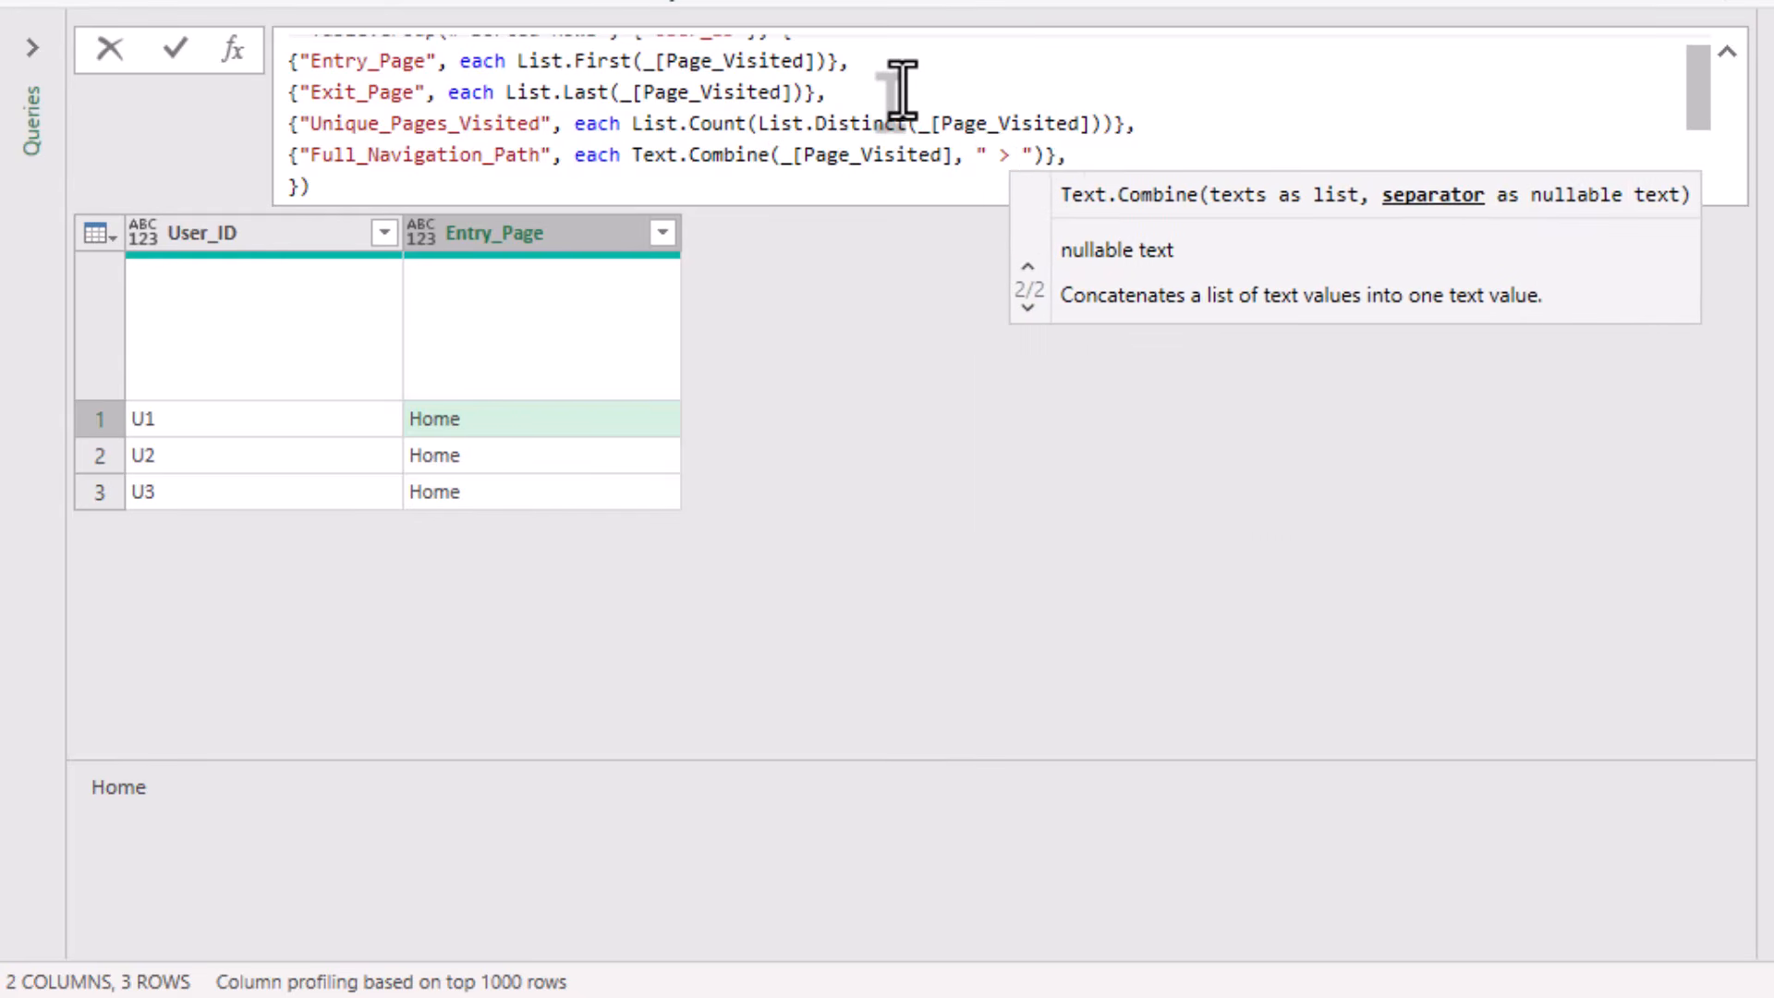
Delete the trailing comma and line break after the Full_Navigation_Path aggregation and apply the Table.Group formula.
{"action": "key", "text": "BackSpace"}
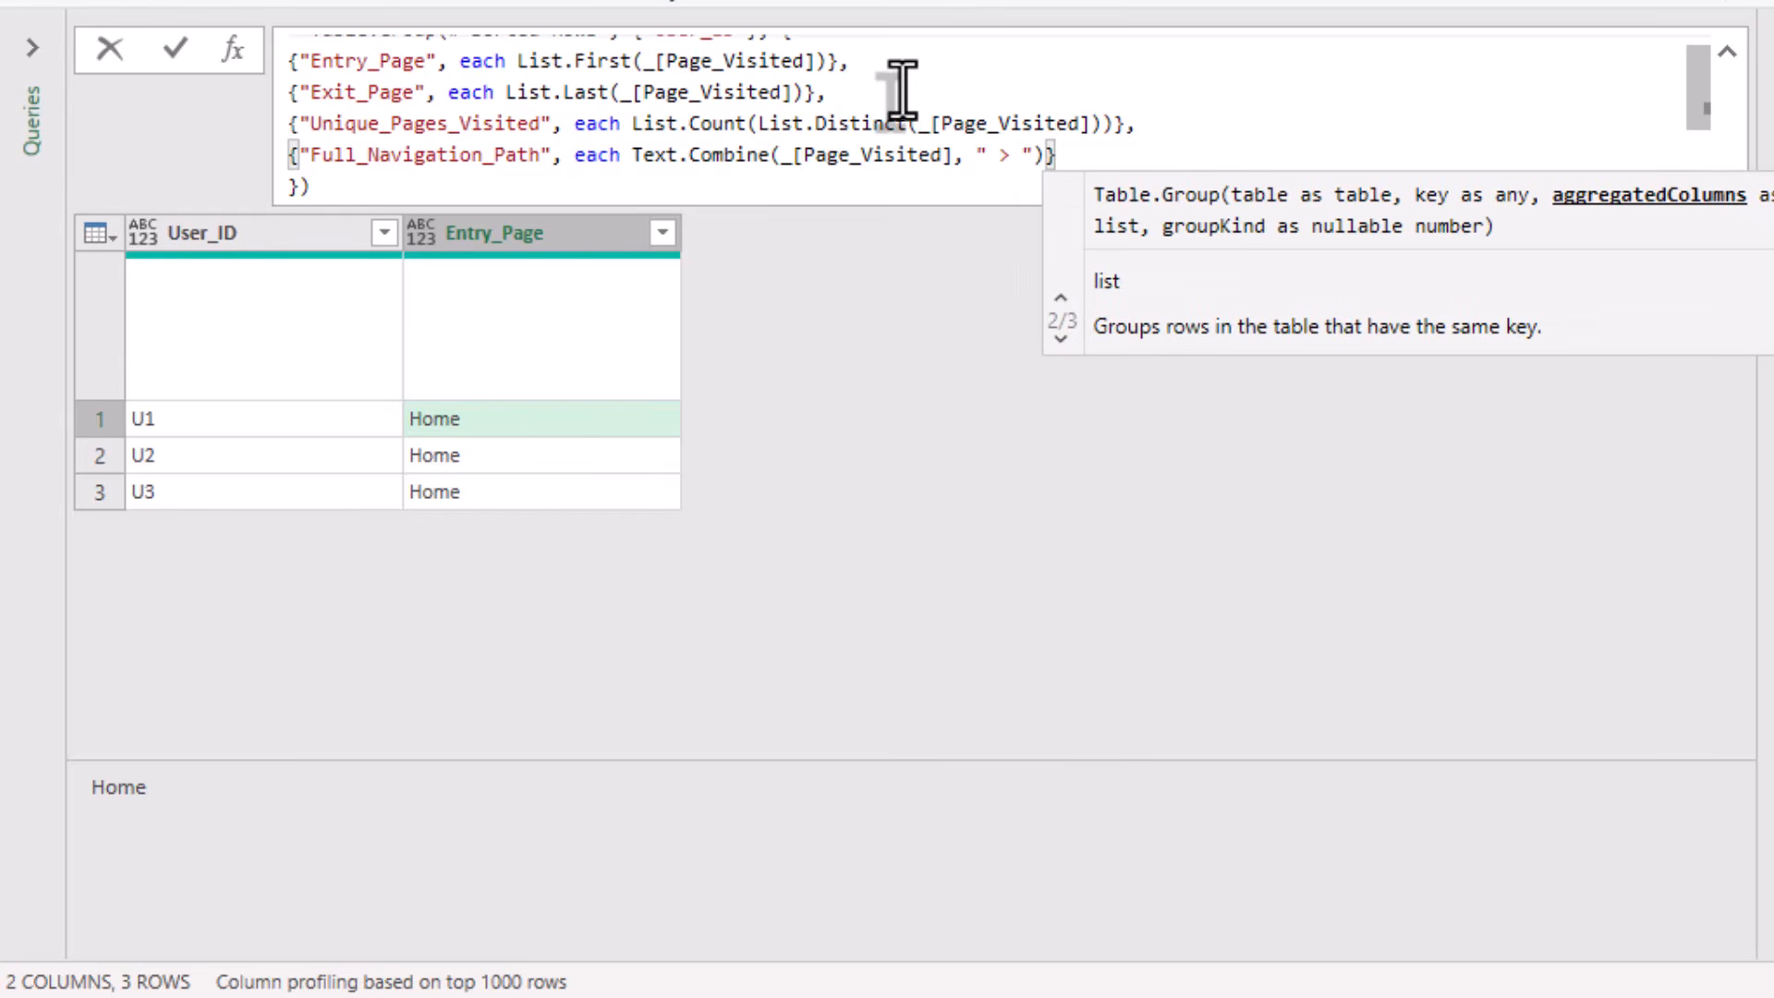
{"action": "key", "text": "Delete"}
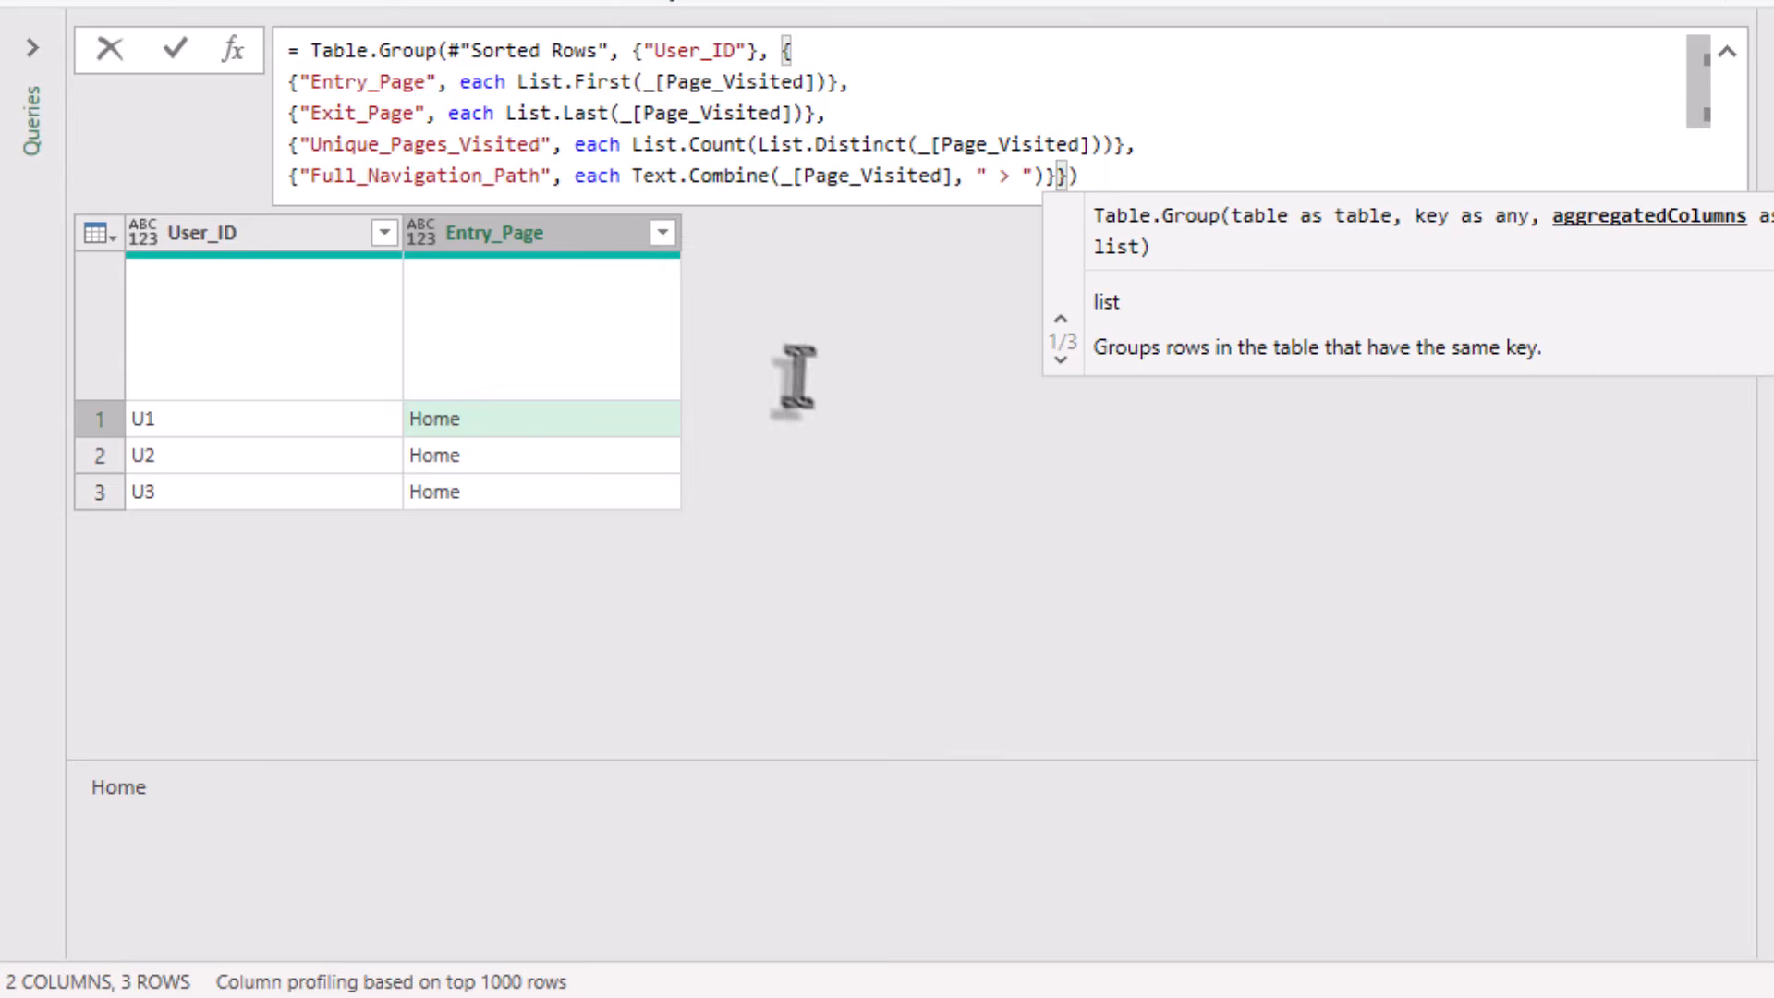
{"action": "key", "text": "Return"}
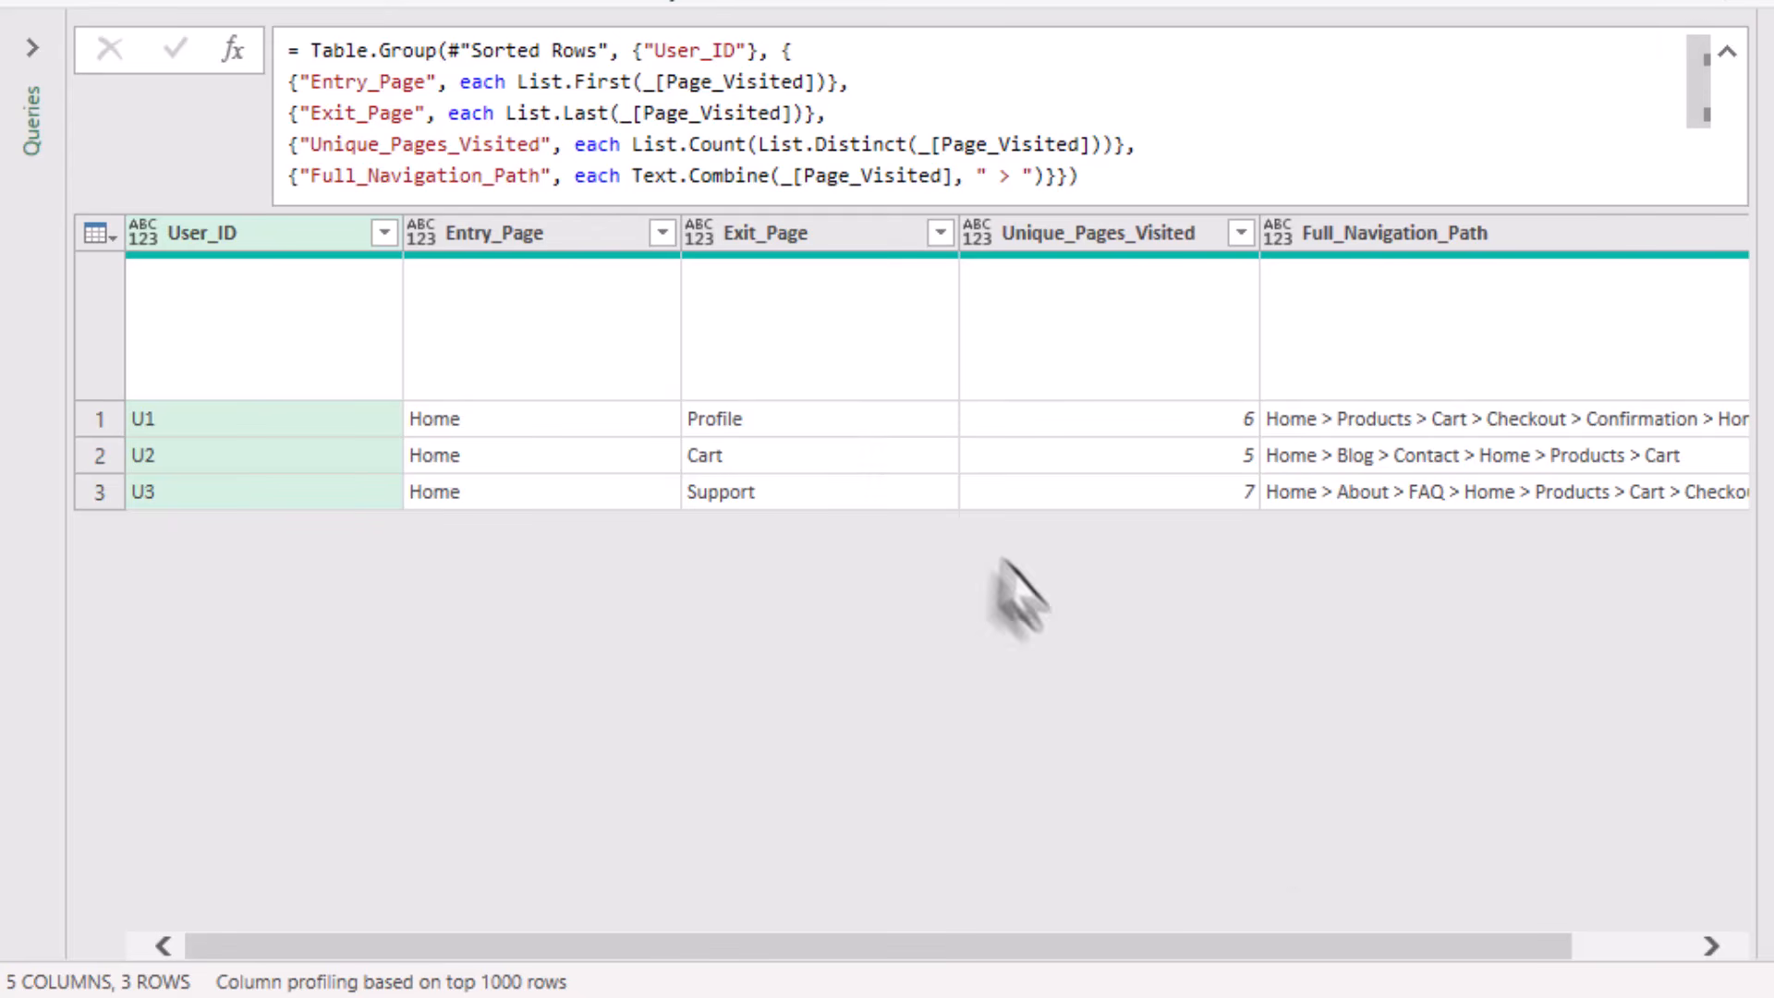
{"action": "left_click", "coordinate": [1435, 942]}
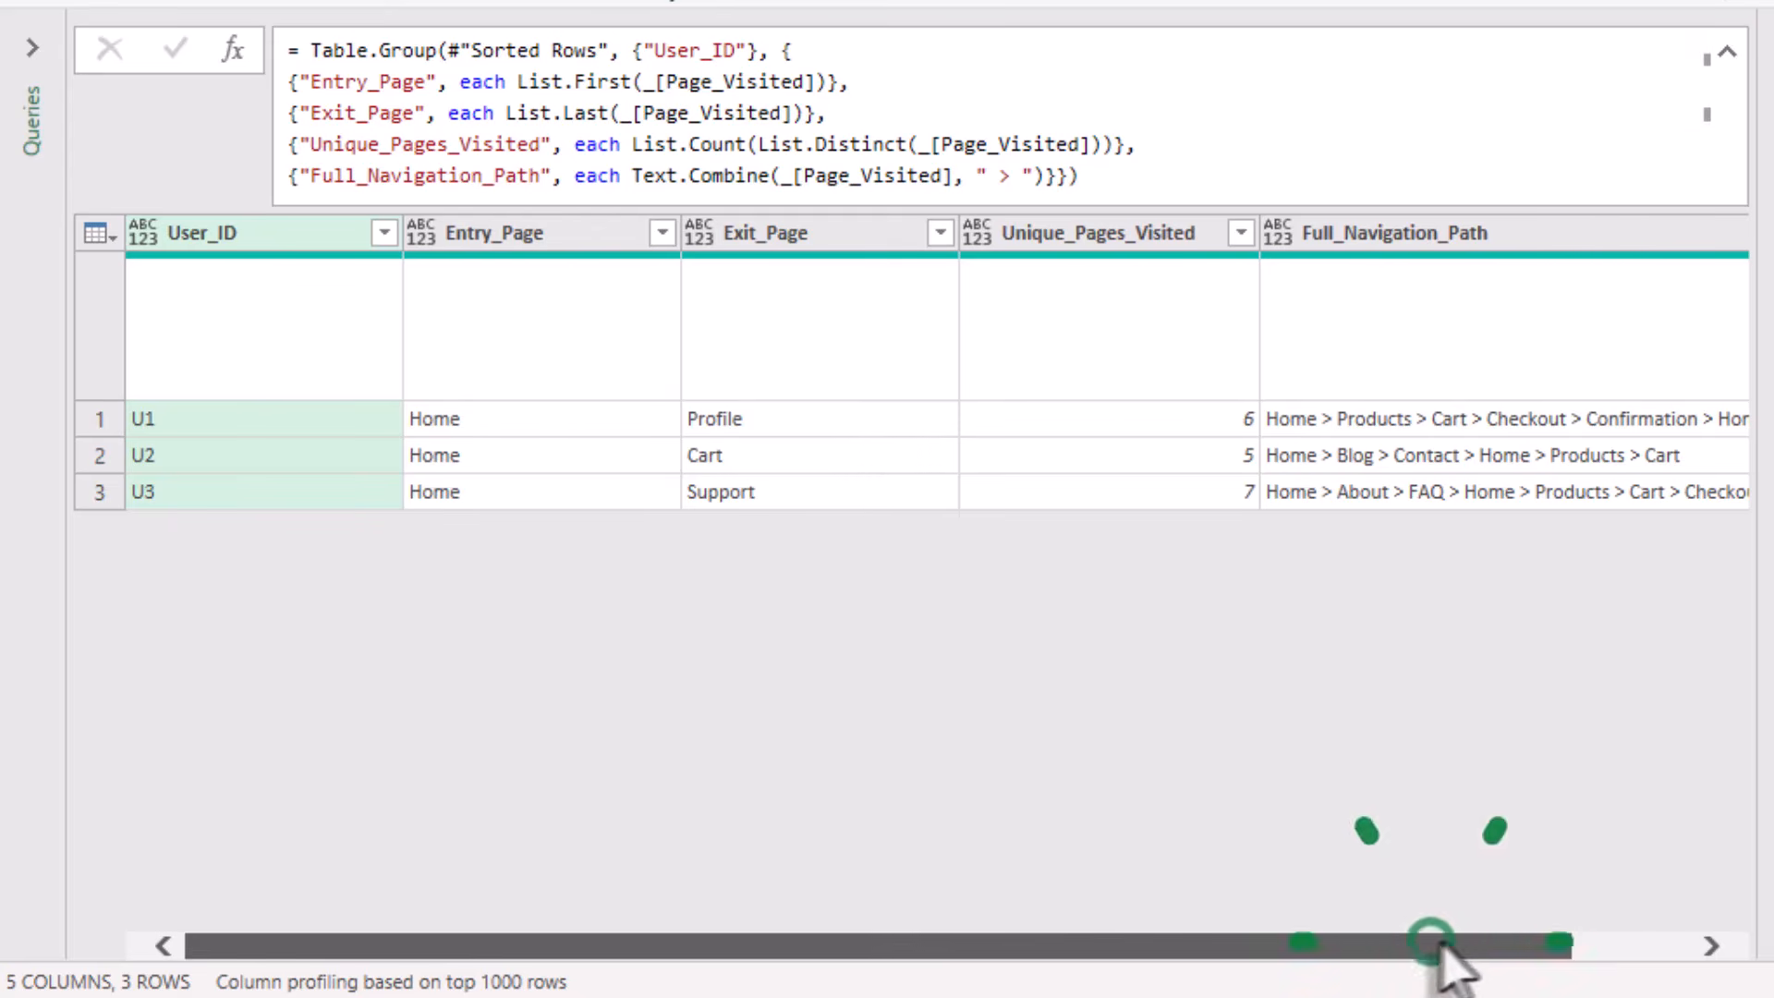
{"action": "left_click_drag", "start_coordinate": [1437, 945], "coordinate": [1169, 874]}
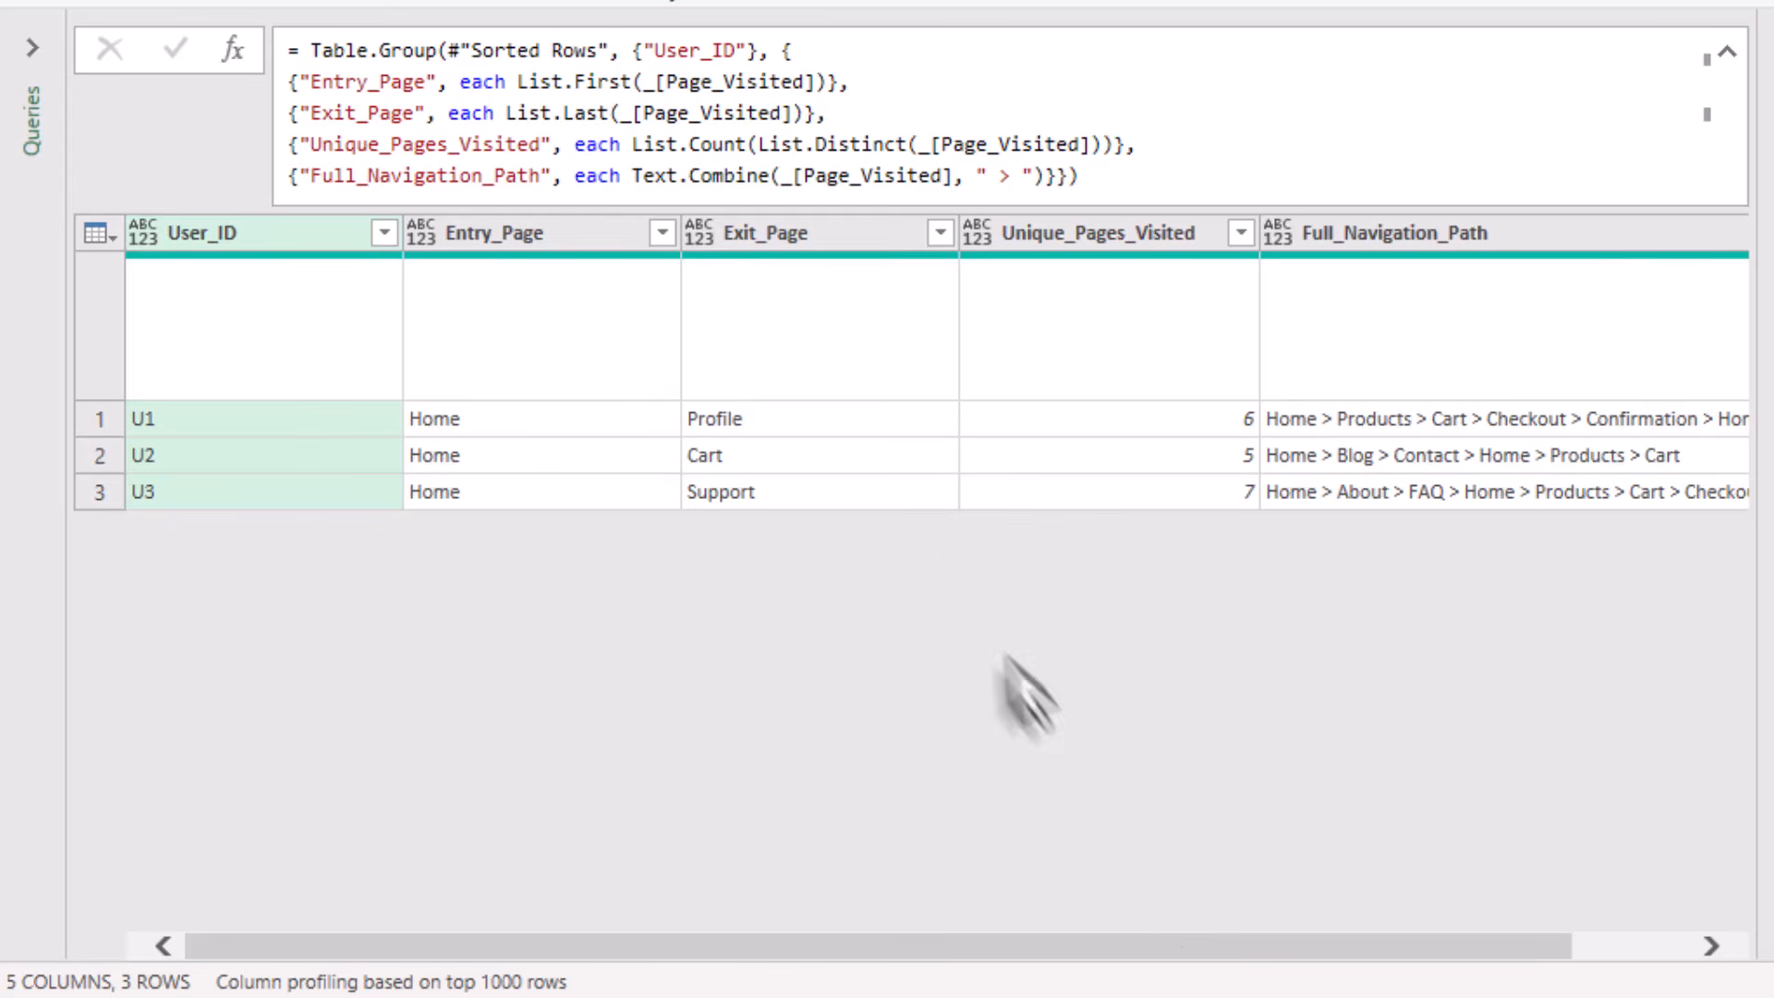